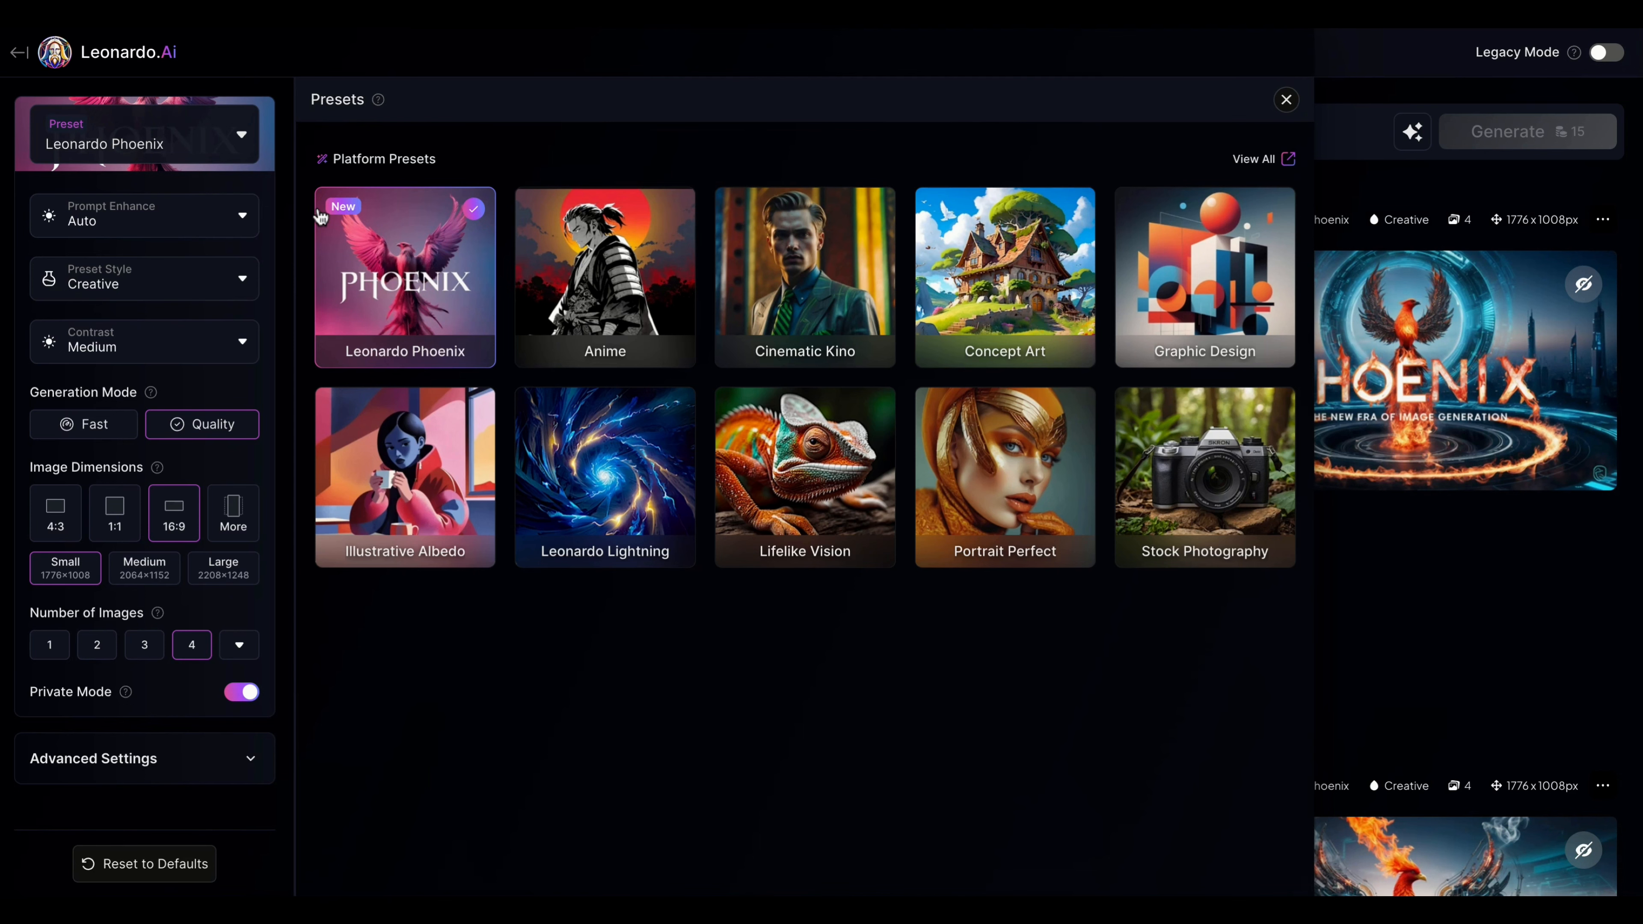
Step: Examine the available preset styles and the prompt enhancement options for the Leonardo Phoenix preset
left_click(184, 227)
left_click(116, 284)
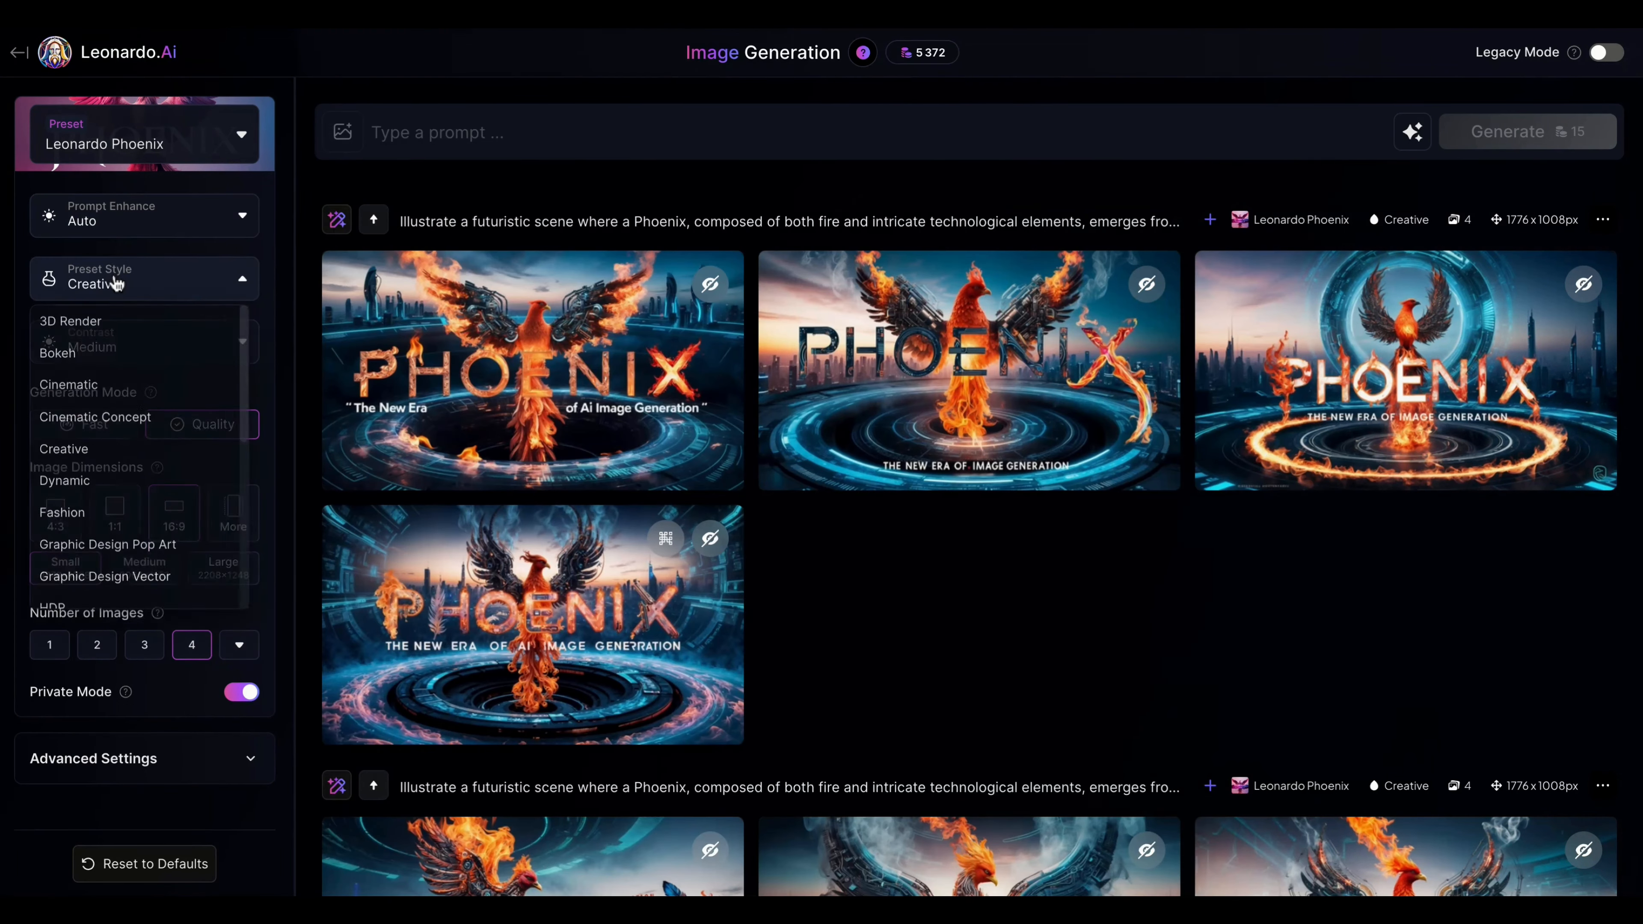
scroll(113, 387, "down", 5)
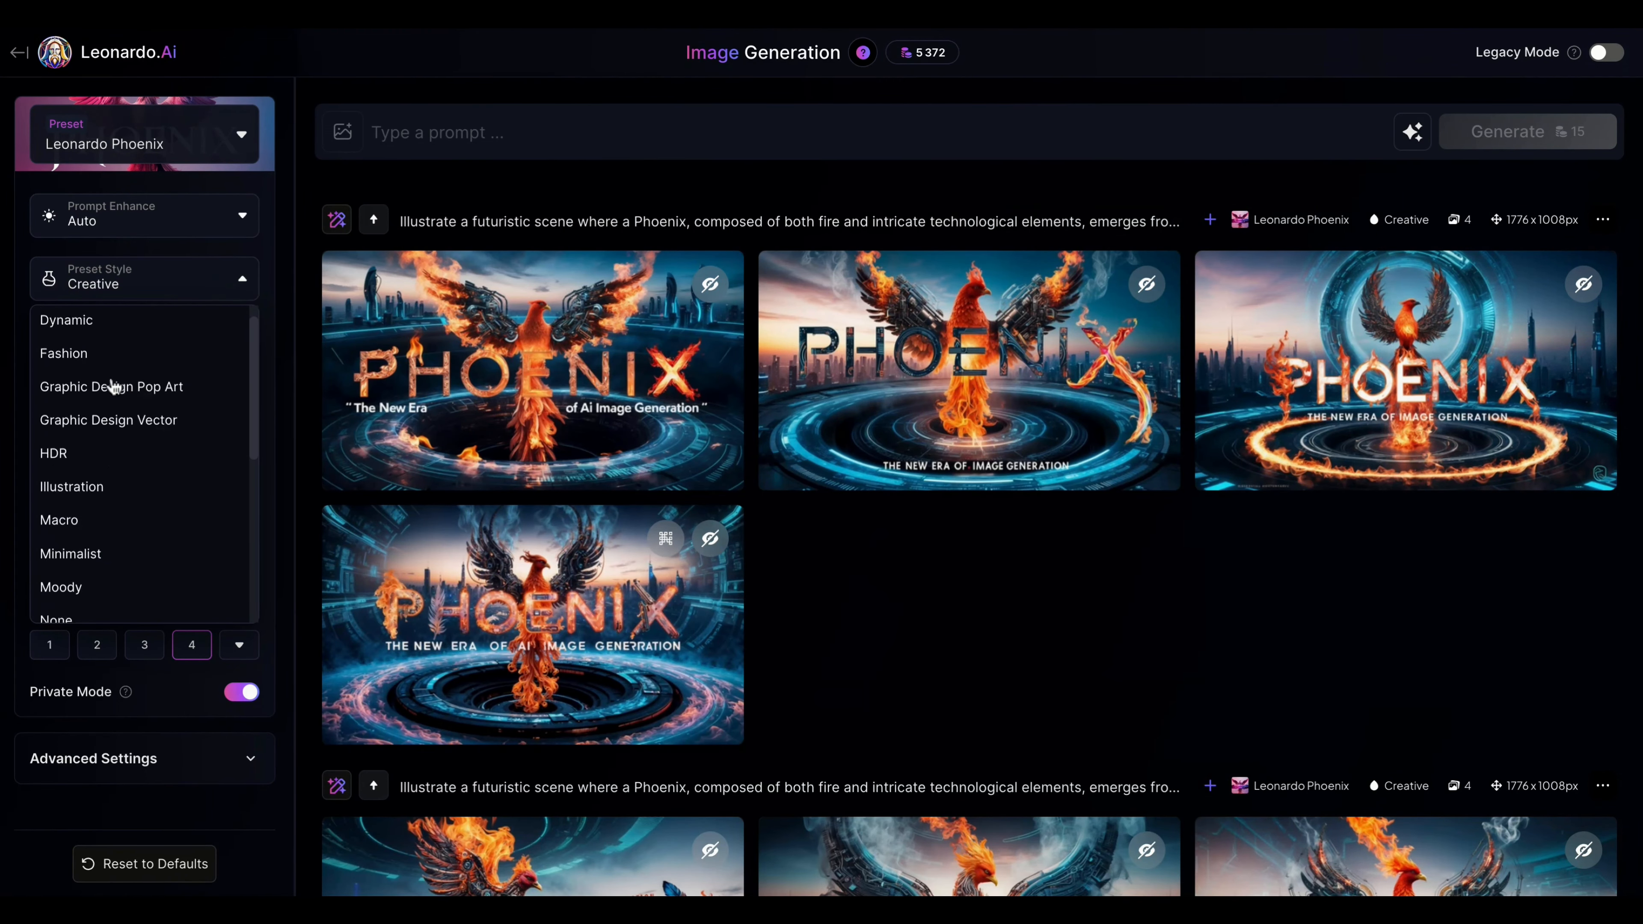
scroll(114, 386, "down", 3)
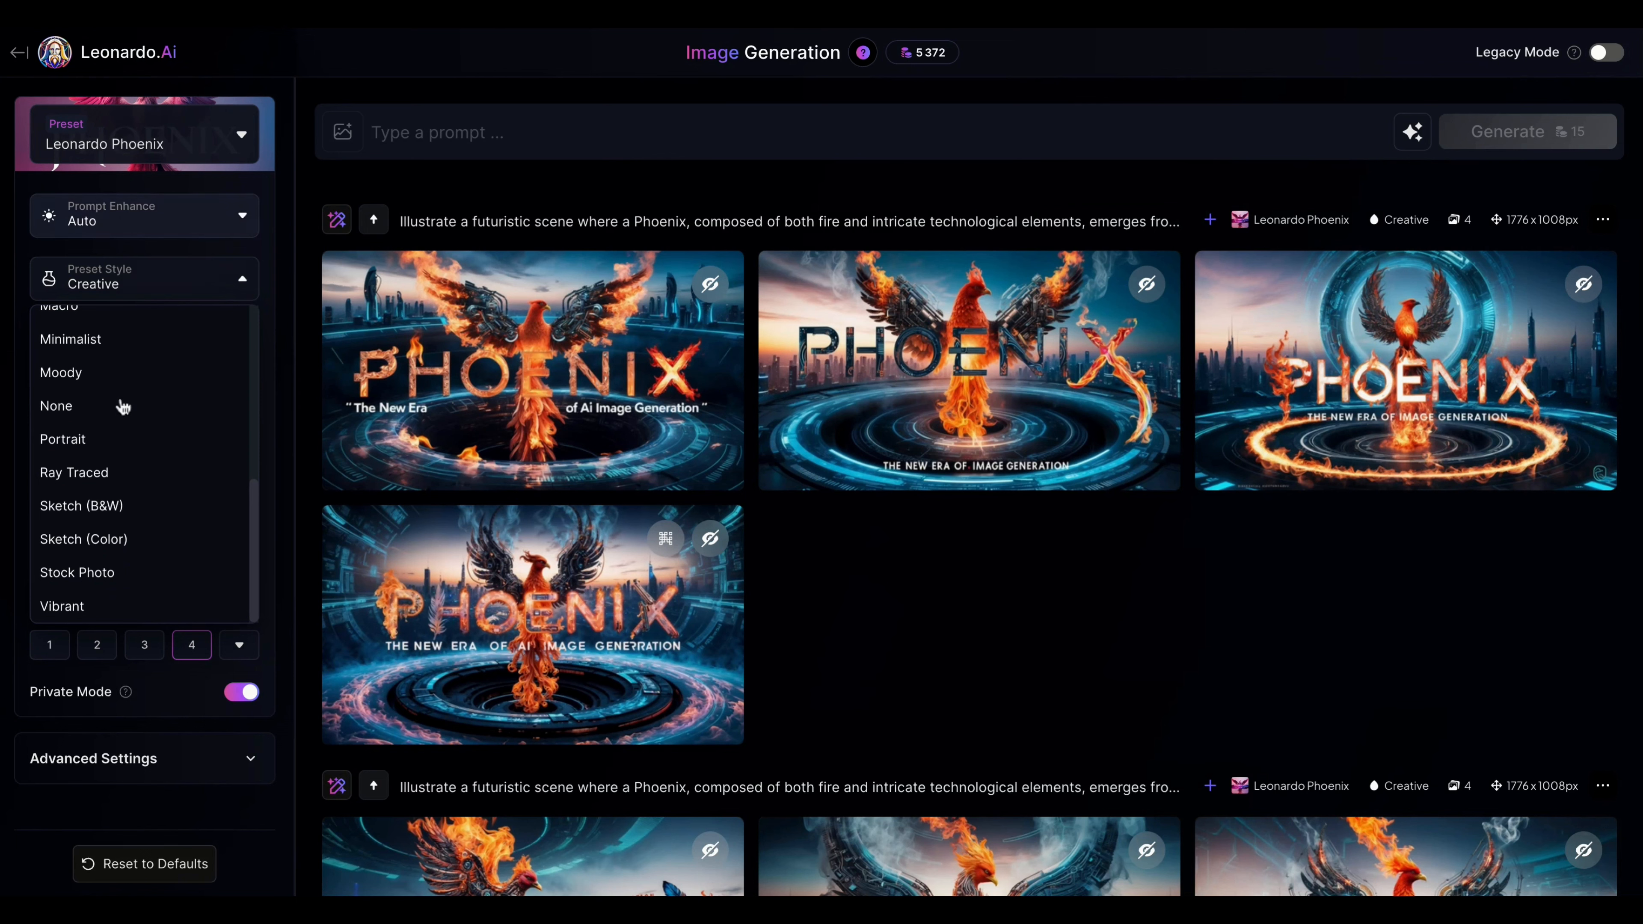
scroll(125, 462, "up", 3)
left_click(250, 291)
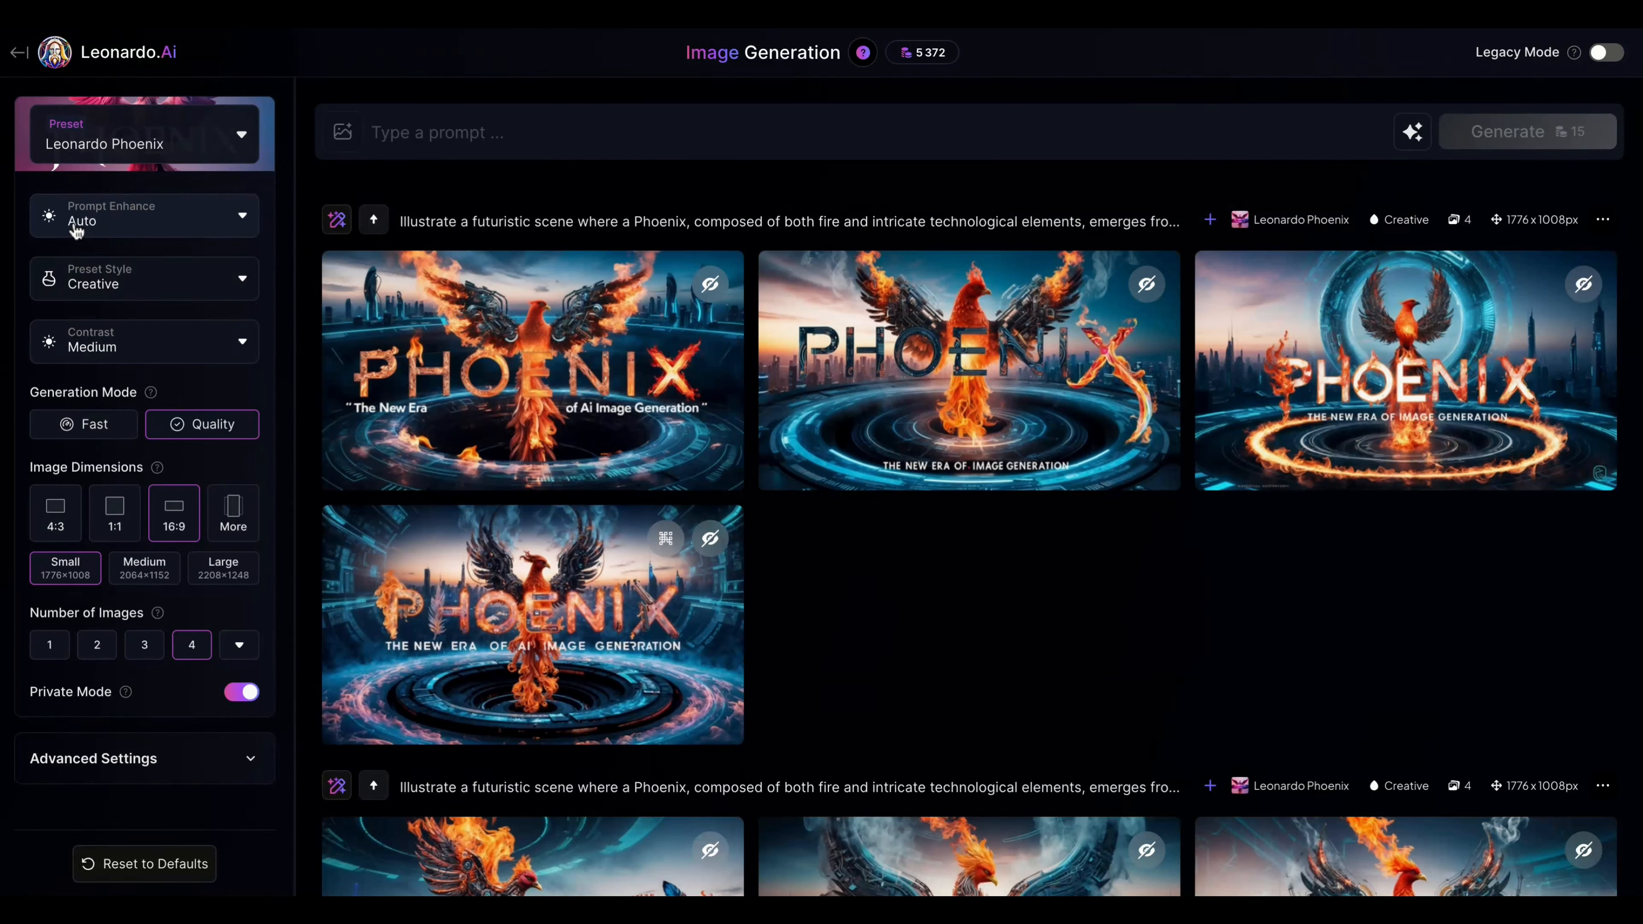
left_click(114, 226)
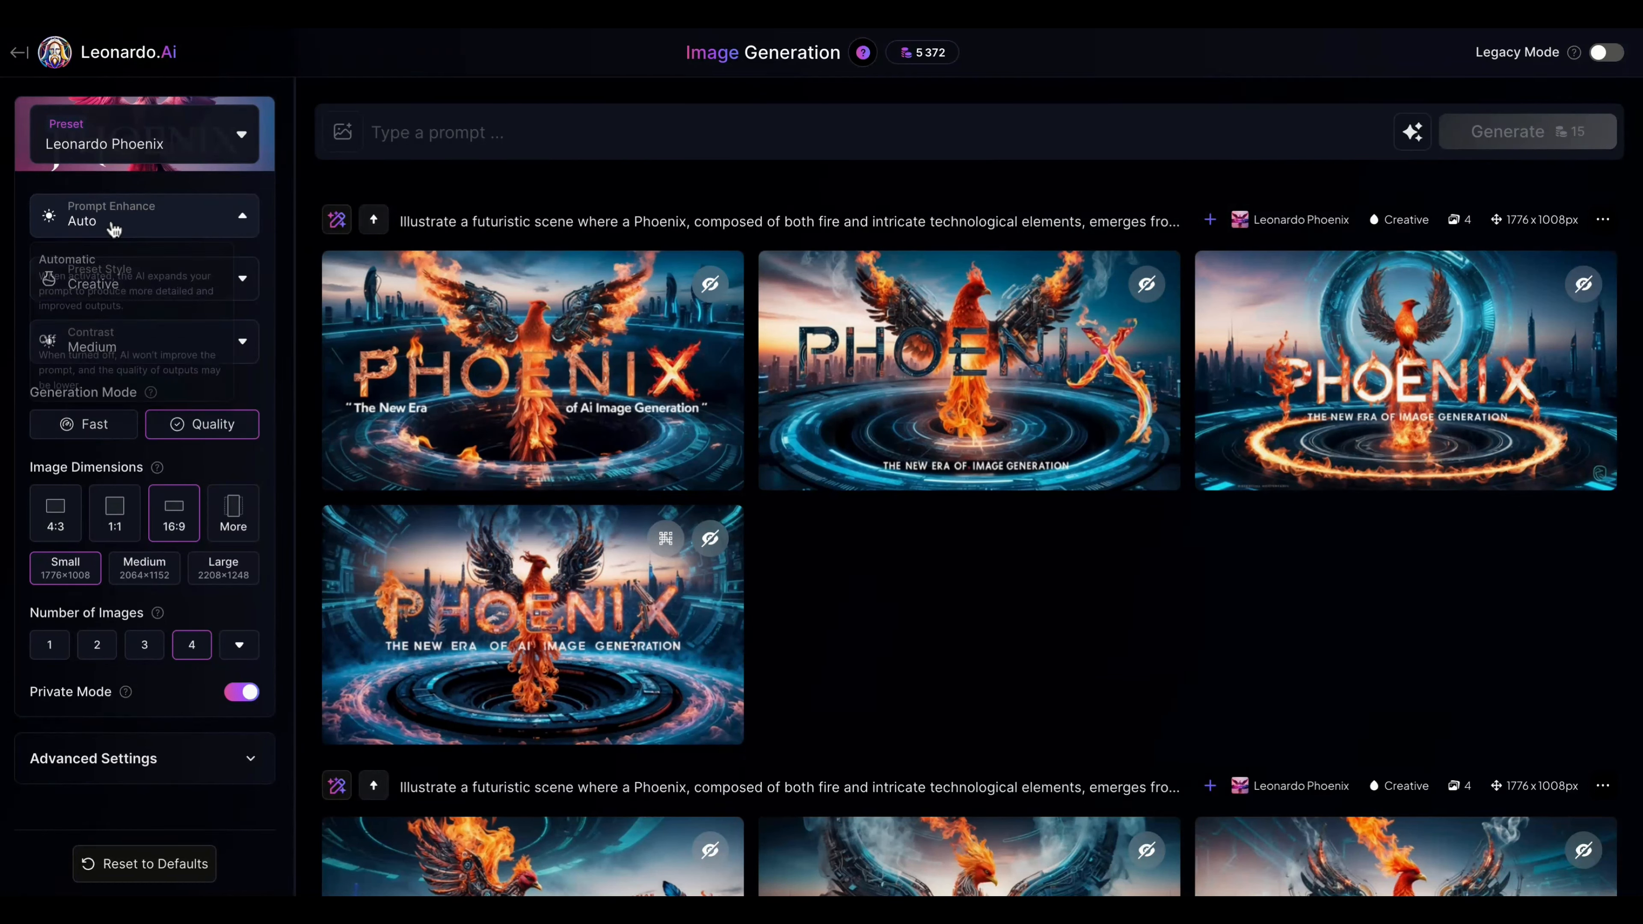
left_click(113, 227)
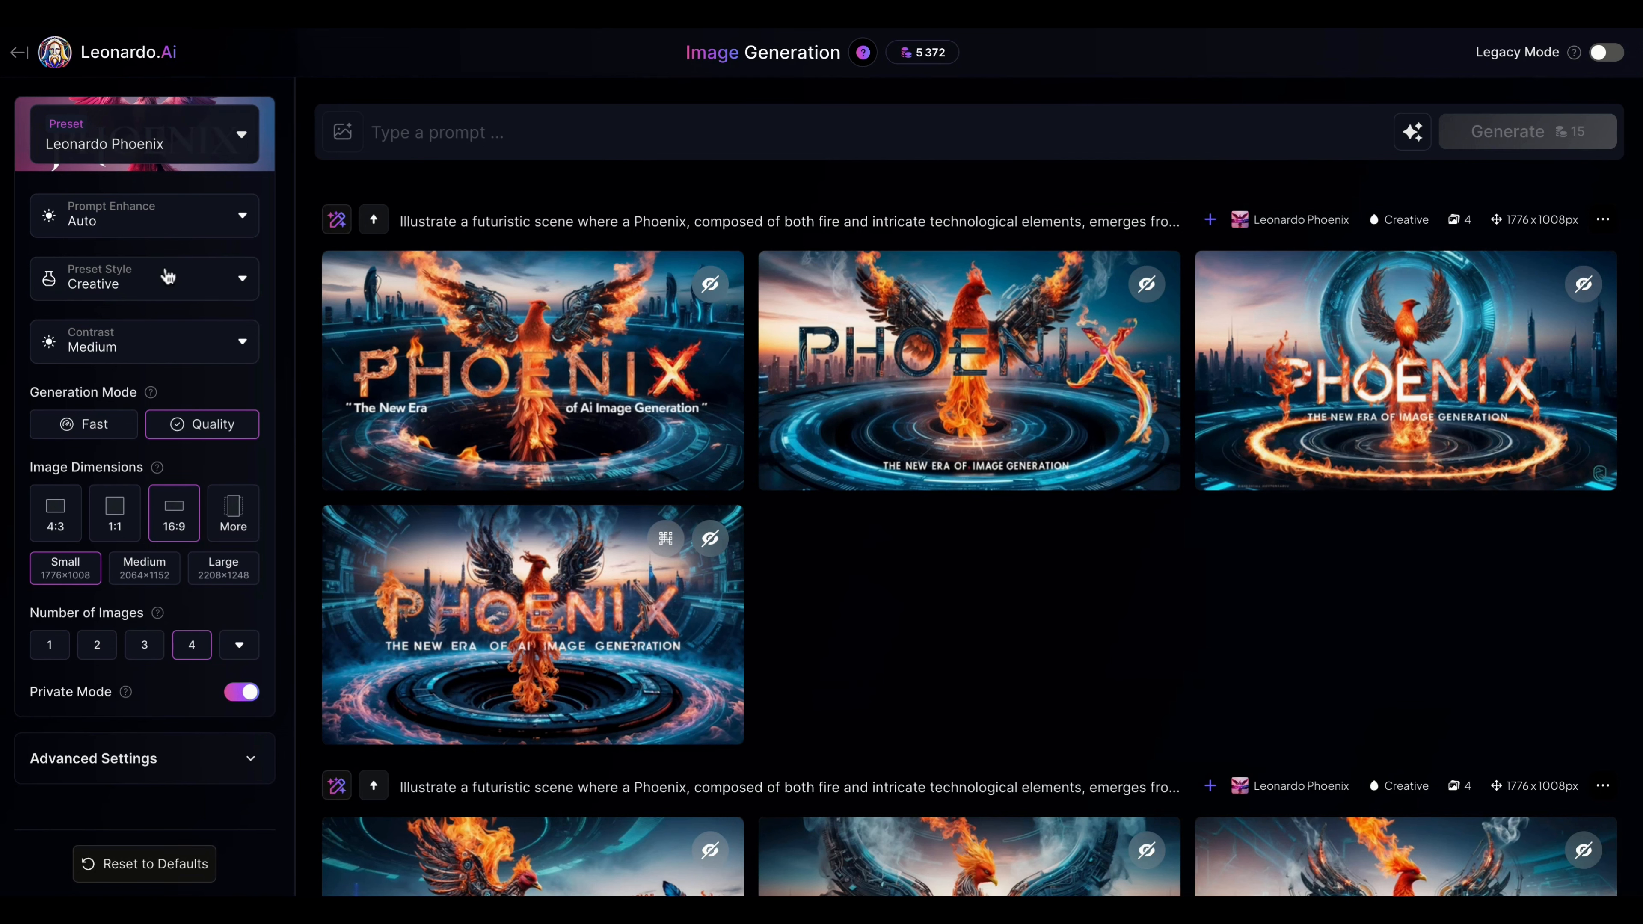
left_click(156, 220)
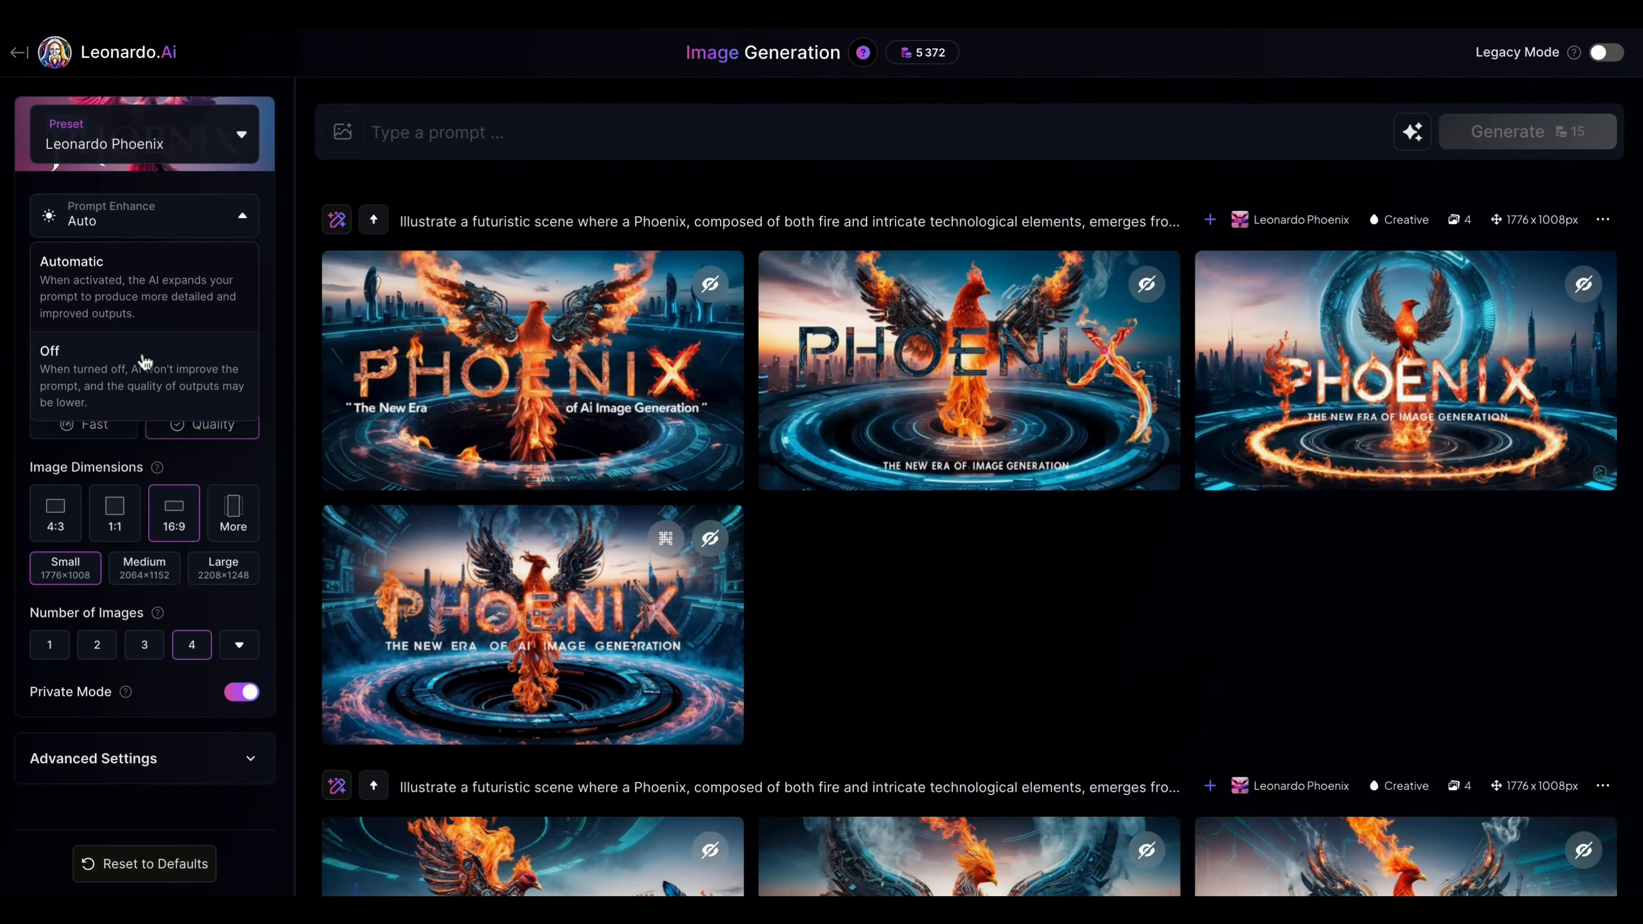
left_click(381, 165)
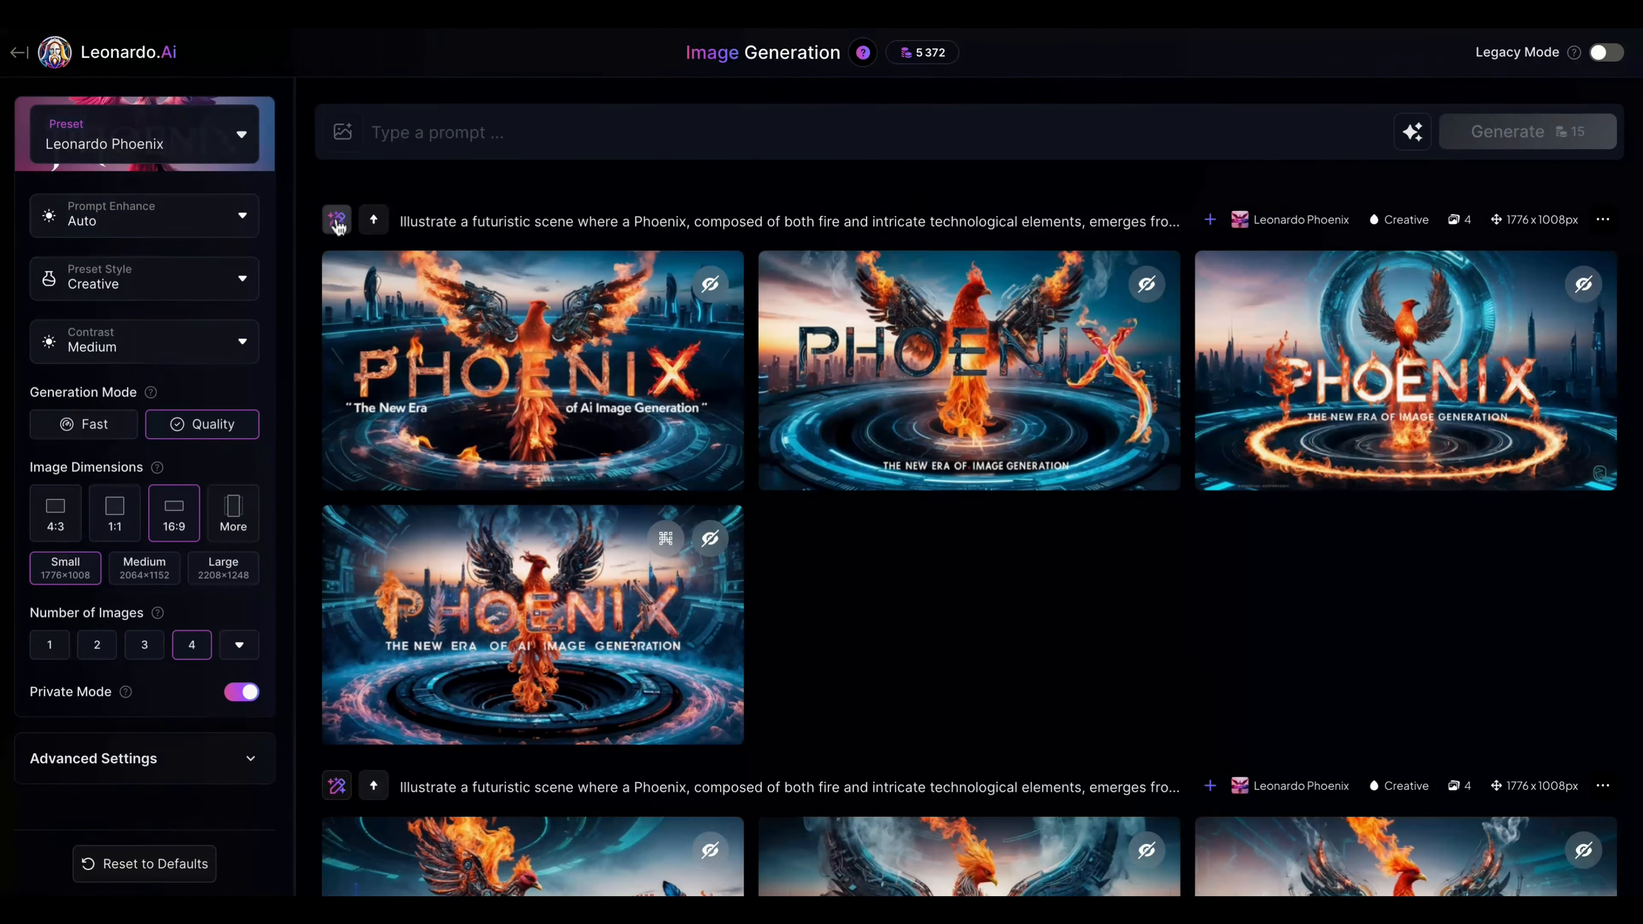
Step: Generate an AI edit of the latest fire phoenix set with the instruction "make a phoenix of ice" and review the new images
left_click(337, 223)
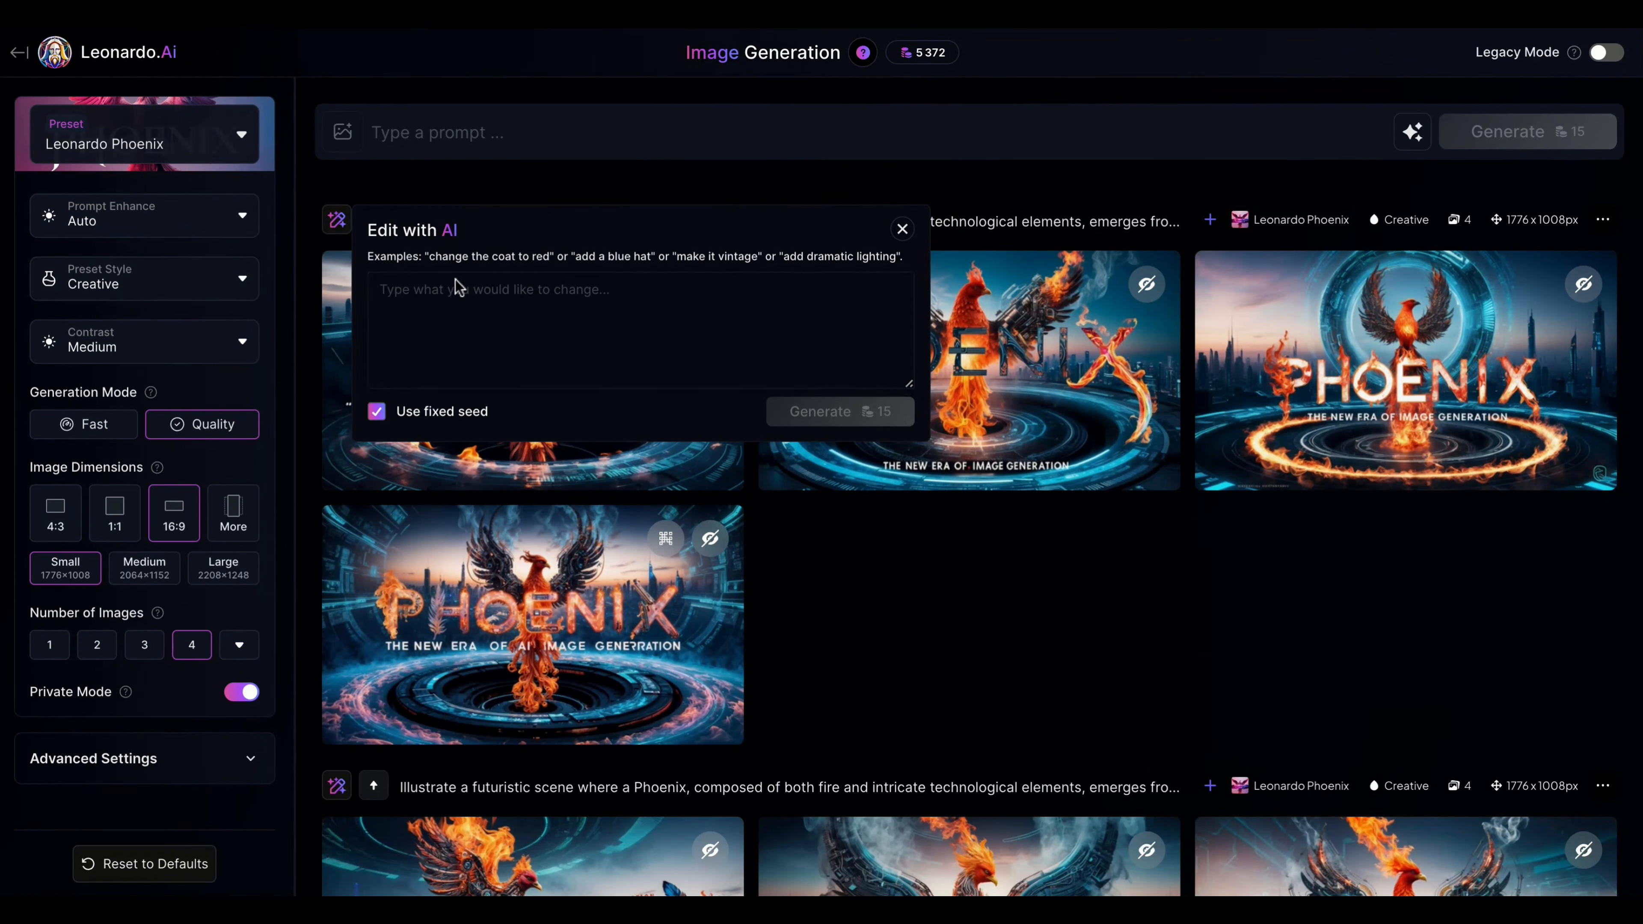
left_click(489, 317)
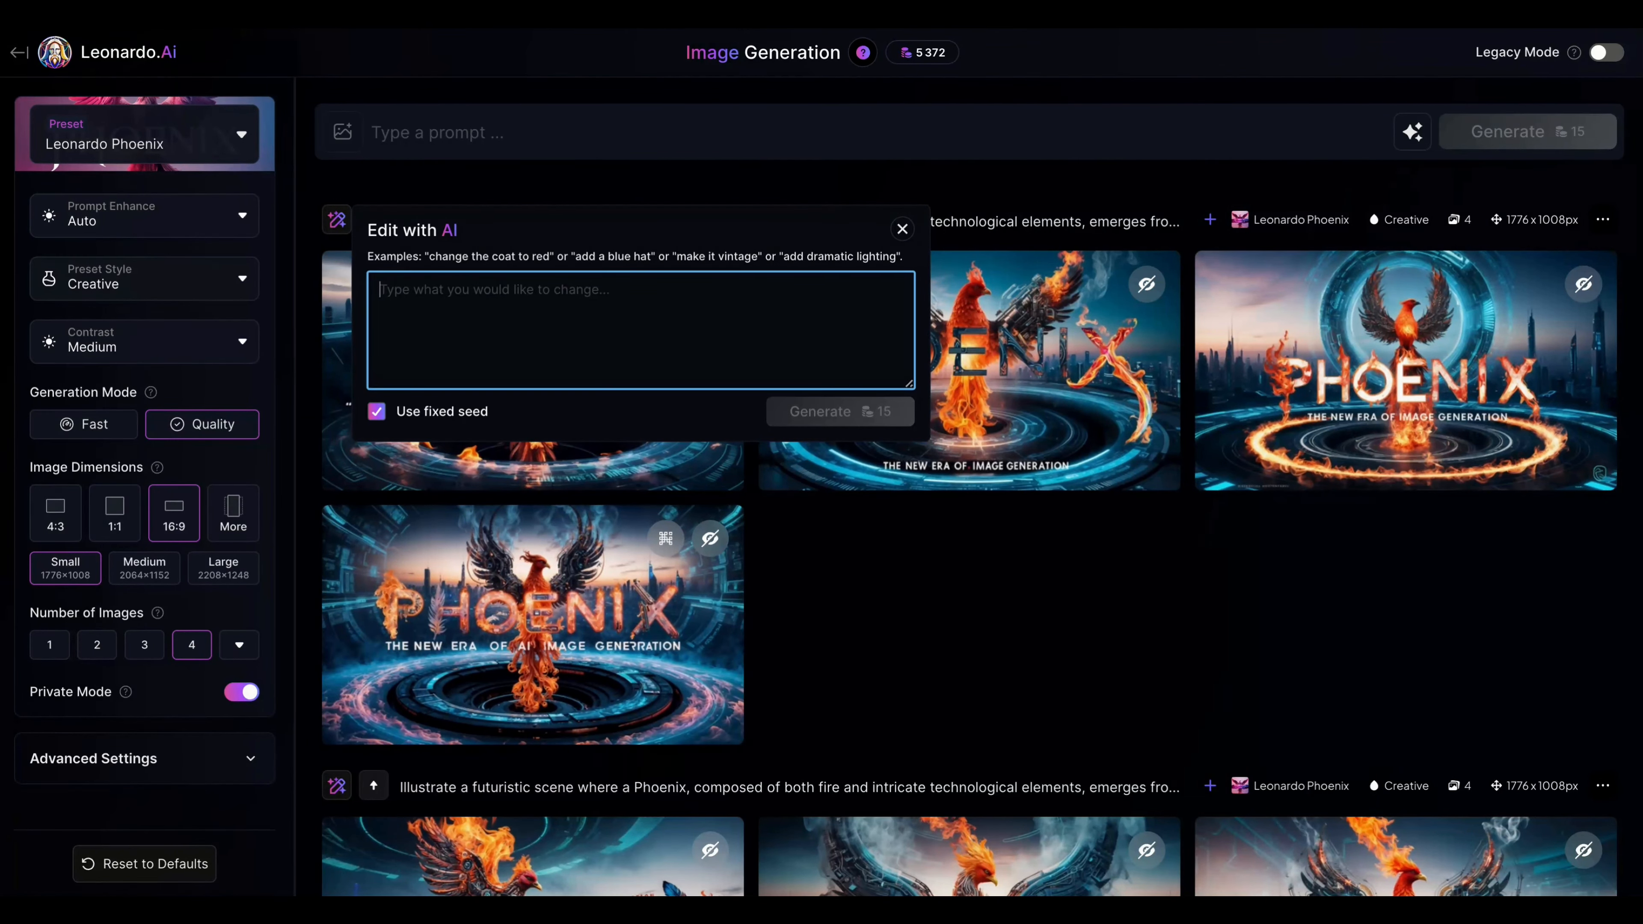
type("make a phoenix of ice")
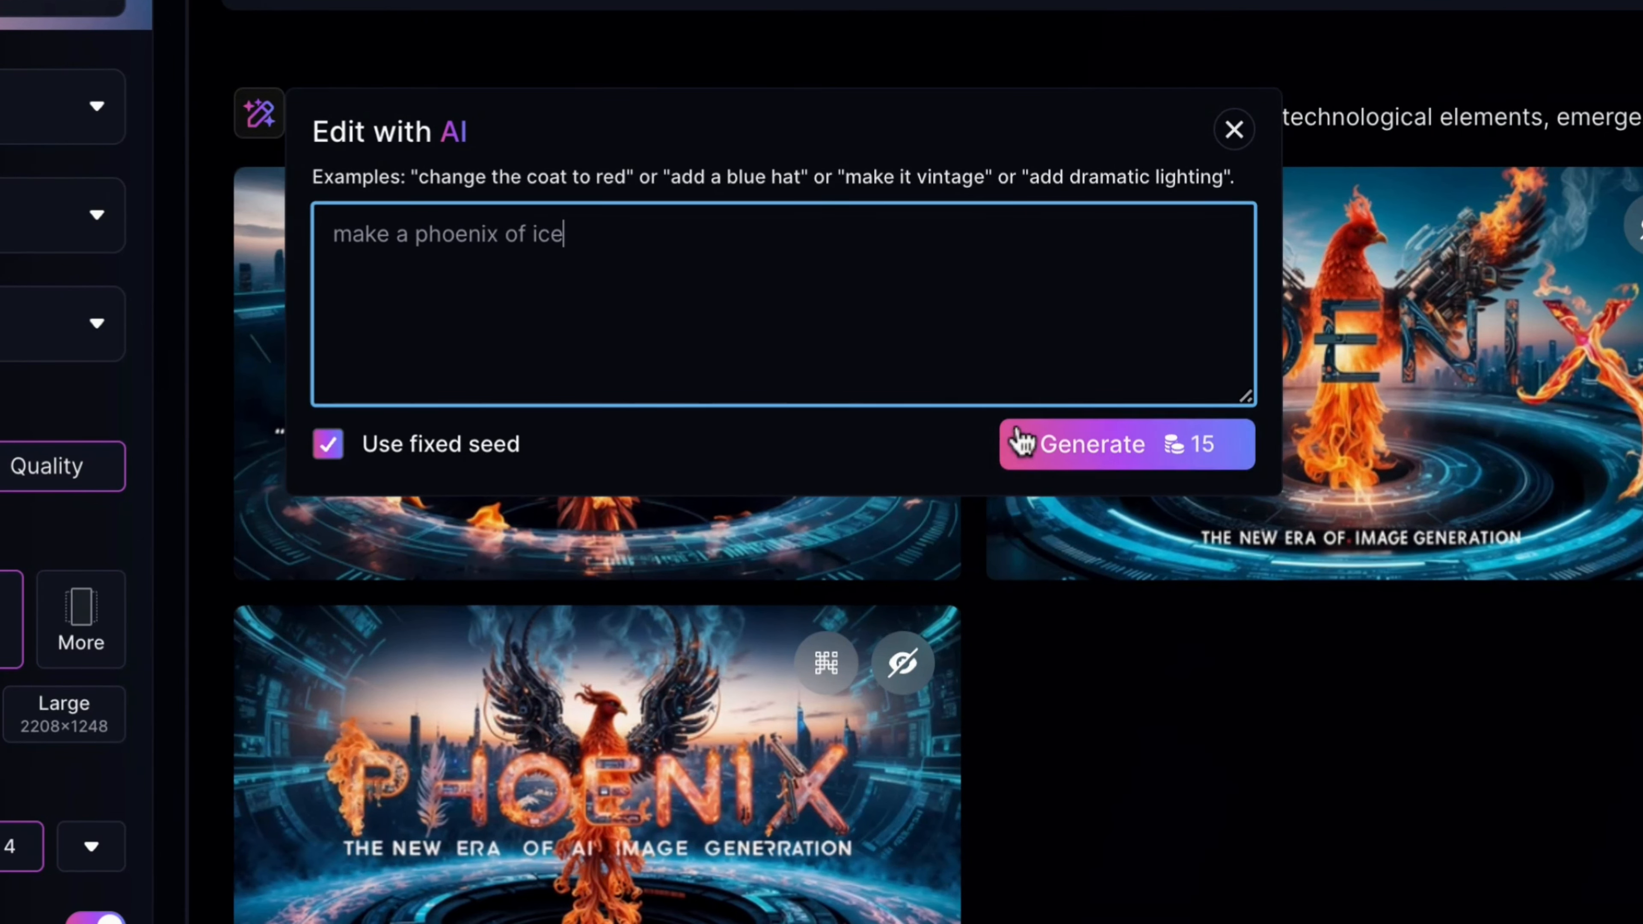
left_click(1058, 463)
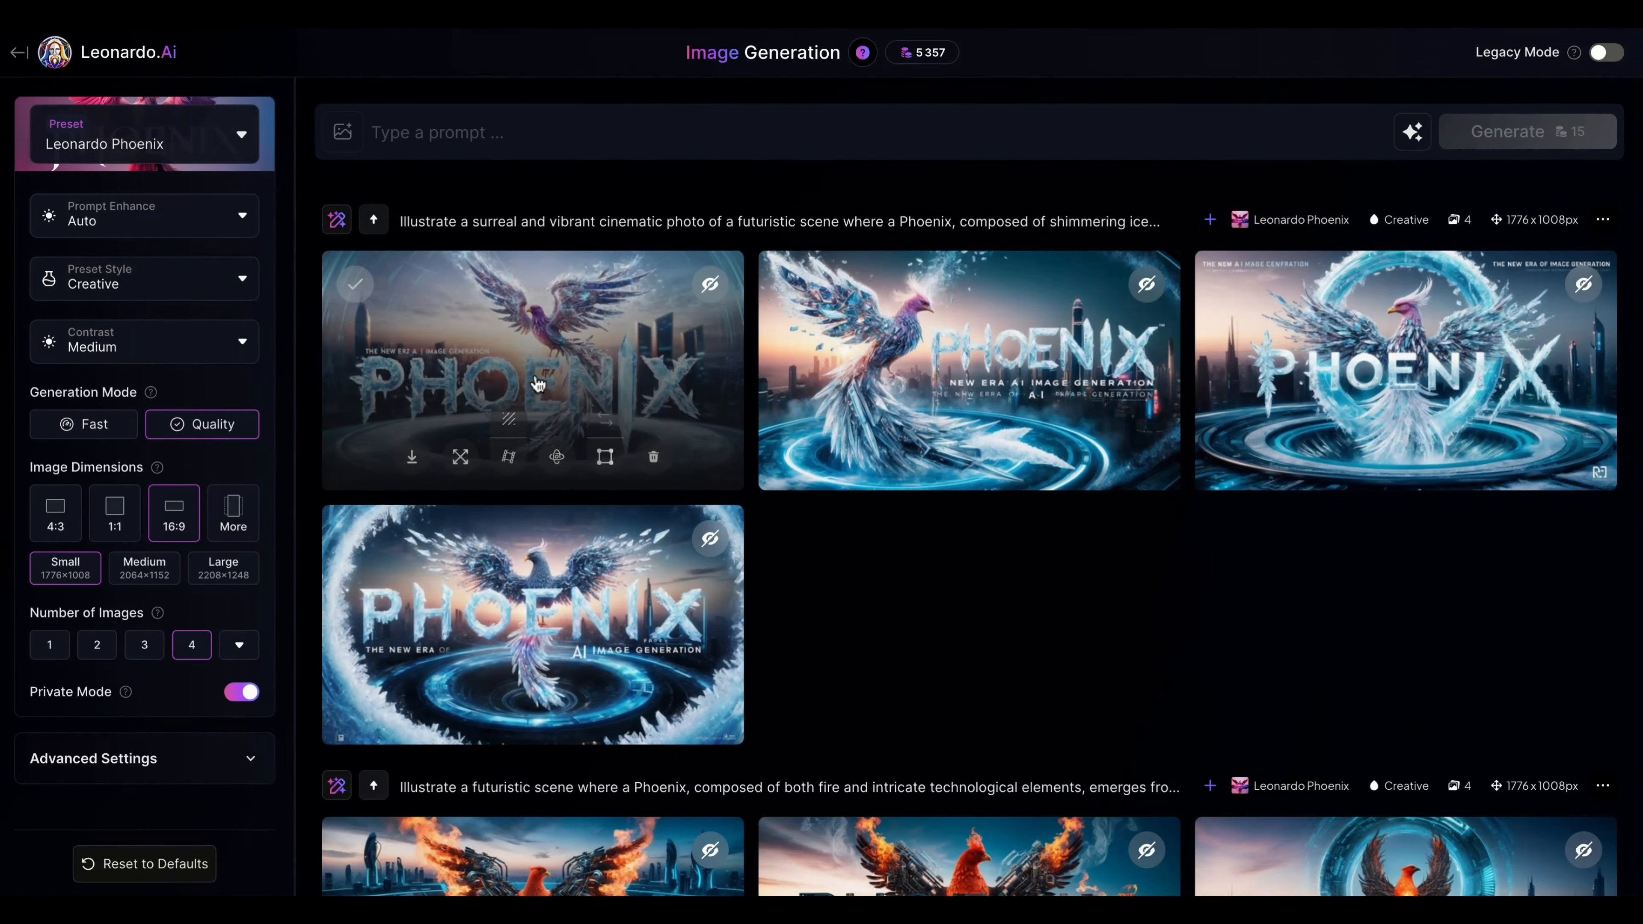
scroll(539, 418, "down", 1)
scroll(538, 418, "down", 1)
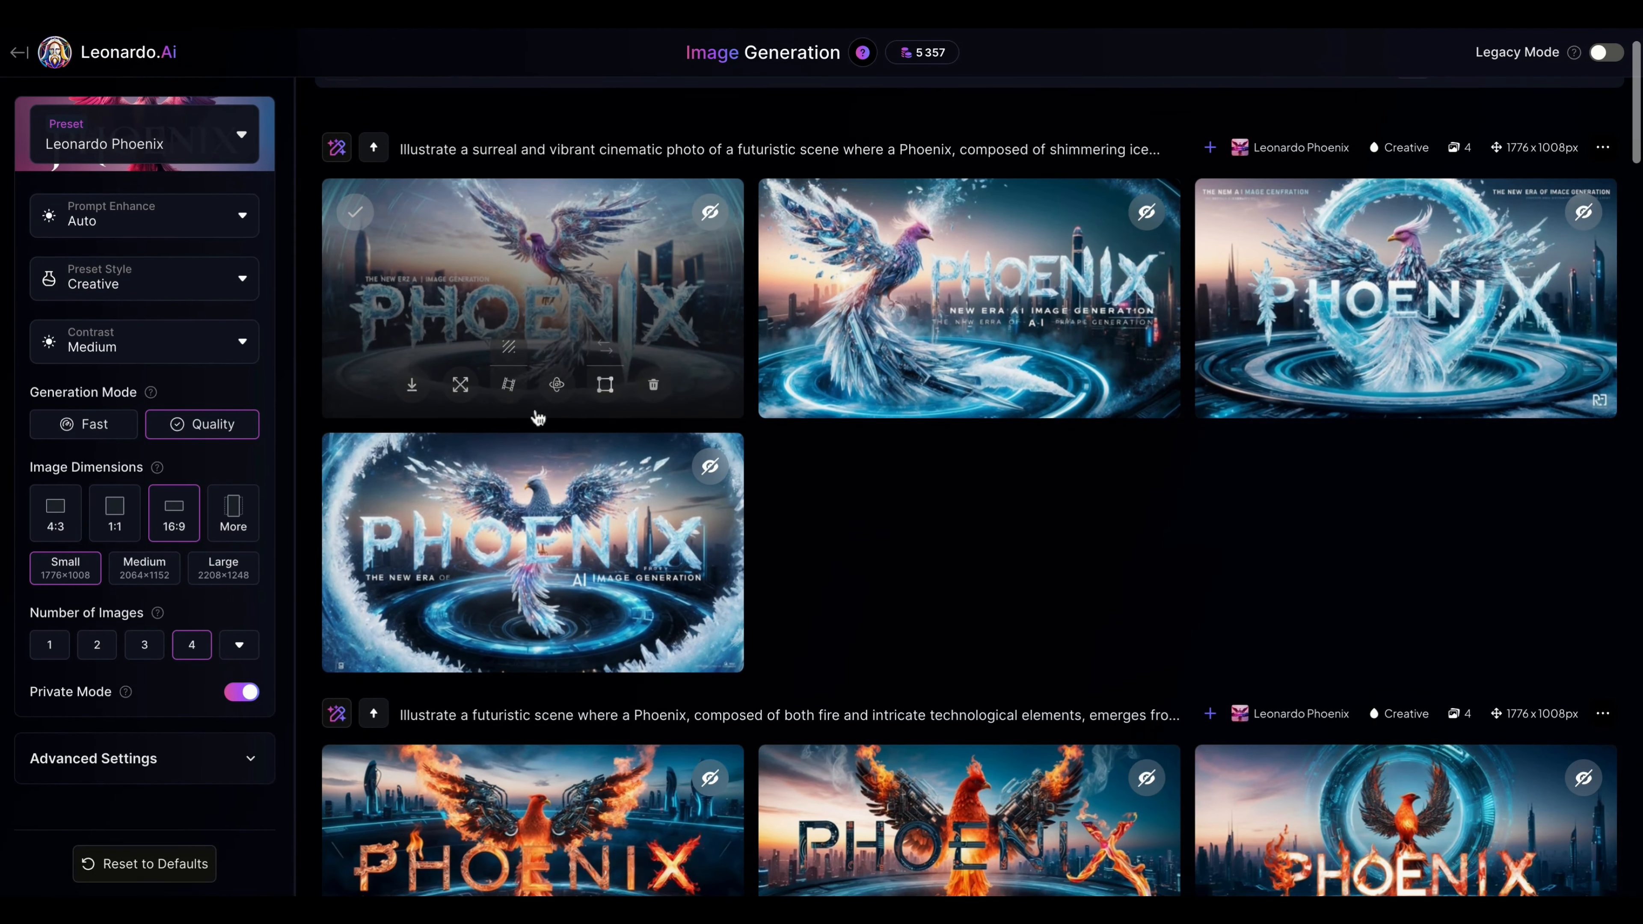
scroll(800, 460, "down", 1)
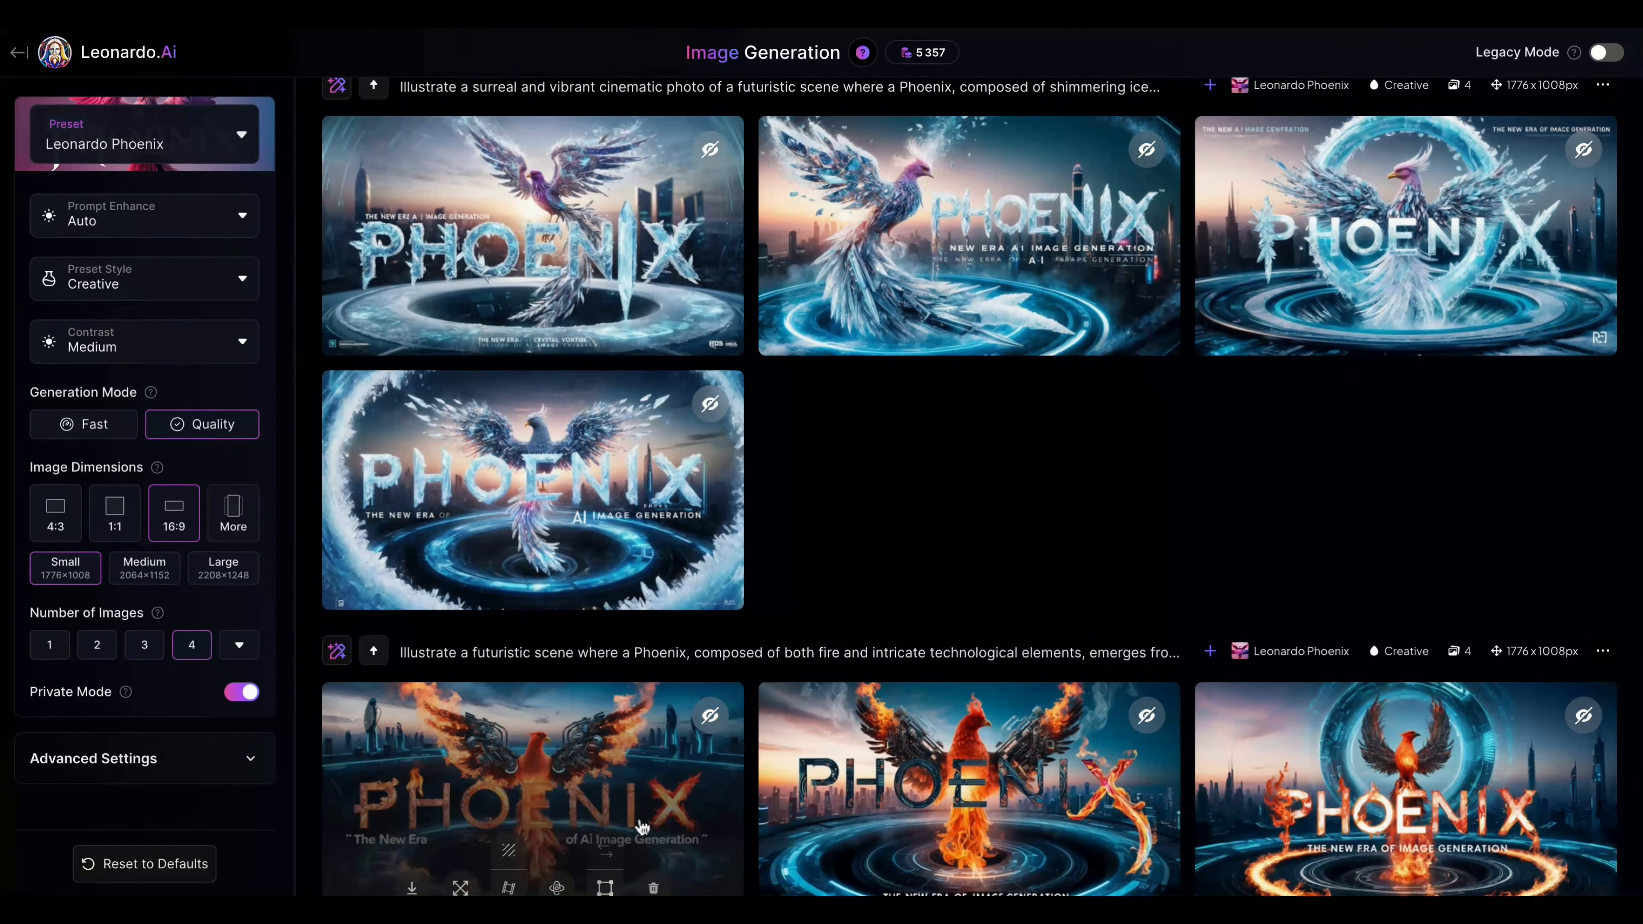
left_click(549, 259)
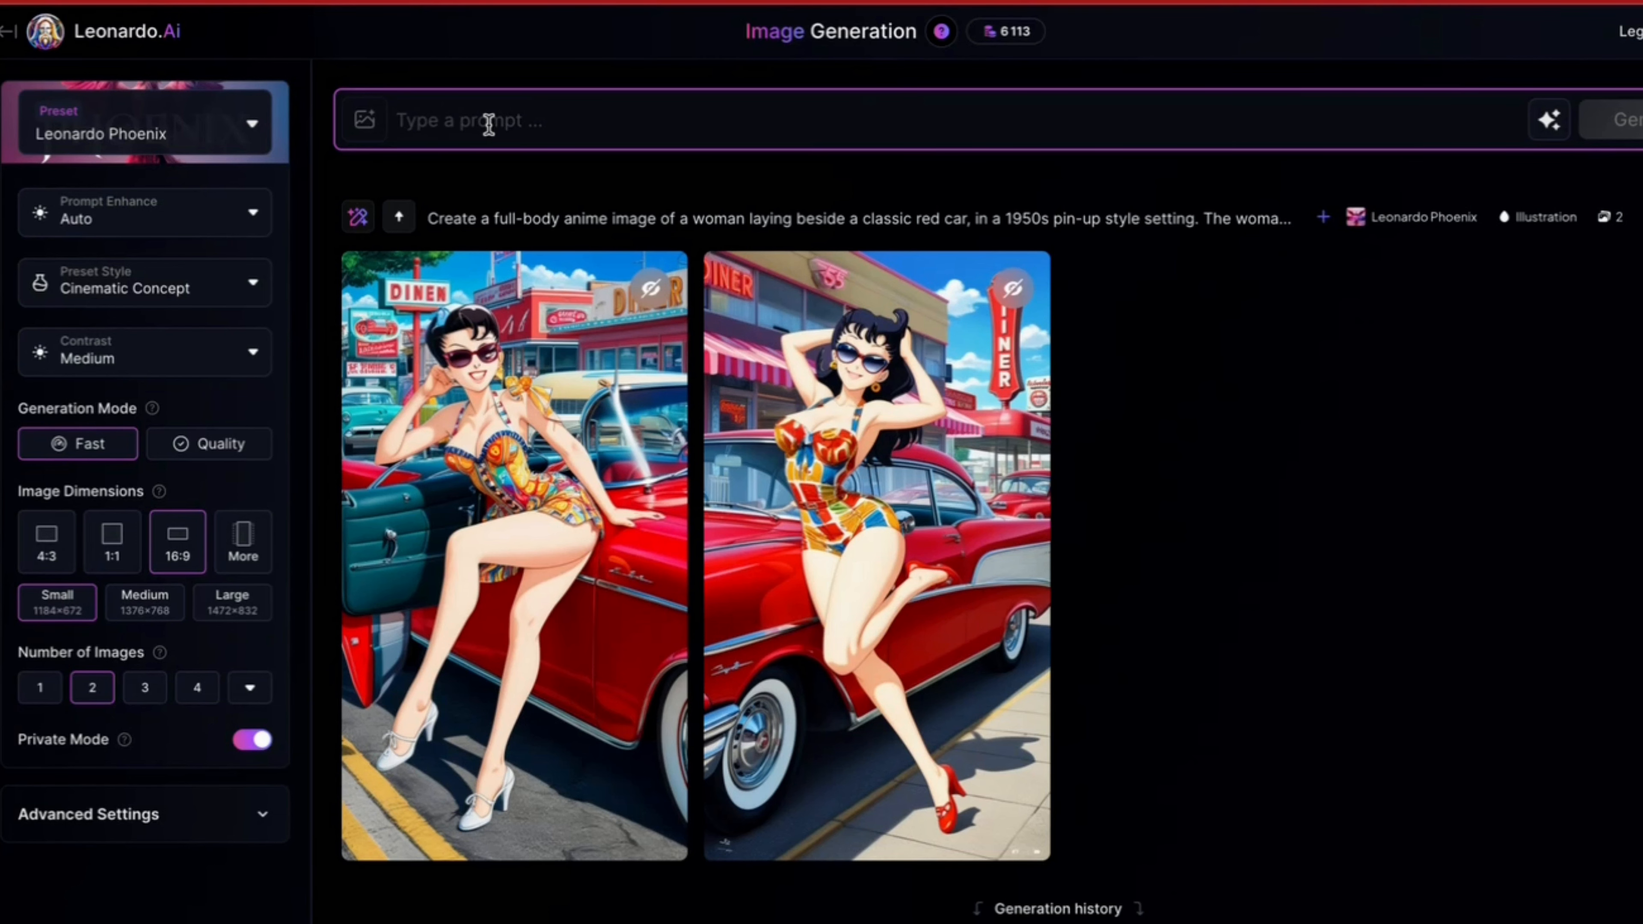
Step: Paste the prompt about a cat holding a "free hugs" cardboard sign in a crowded street, and correct "hoding" to "holding"
type("an antrhopomorphic cat, hodling a cardboard sign. On this sign, you can red \"free hugs\". the cat is standing in a crowded street. he is holding his sign over his head. He is wearing a blue pullover")
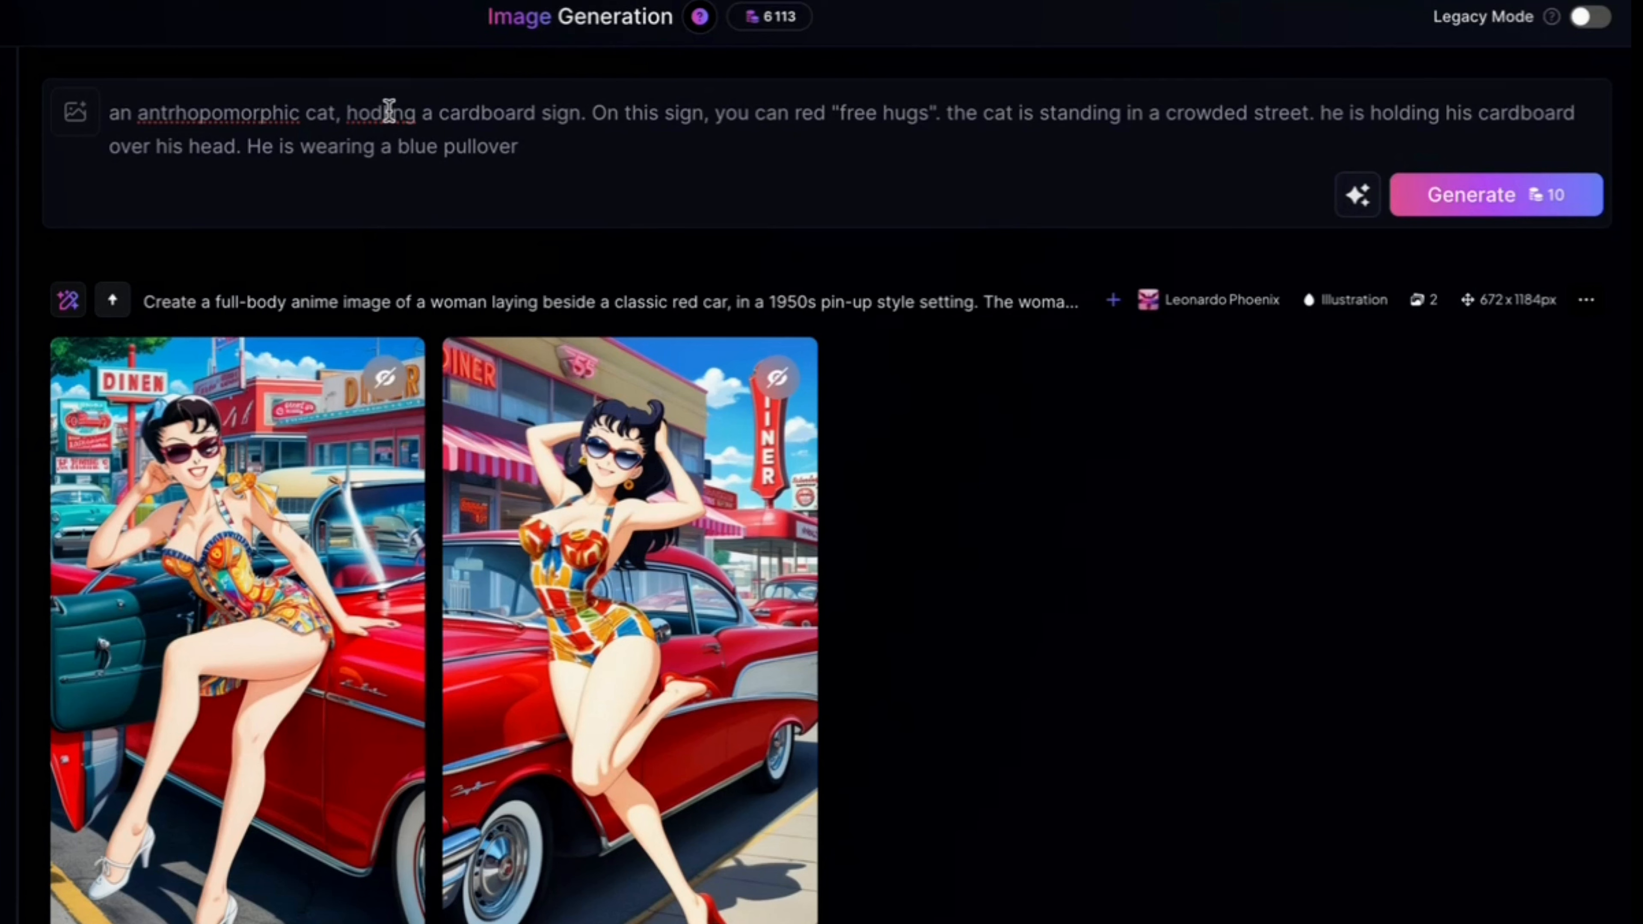
left_click(385, 111)
key("Left")
type("l")
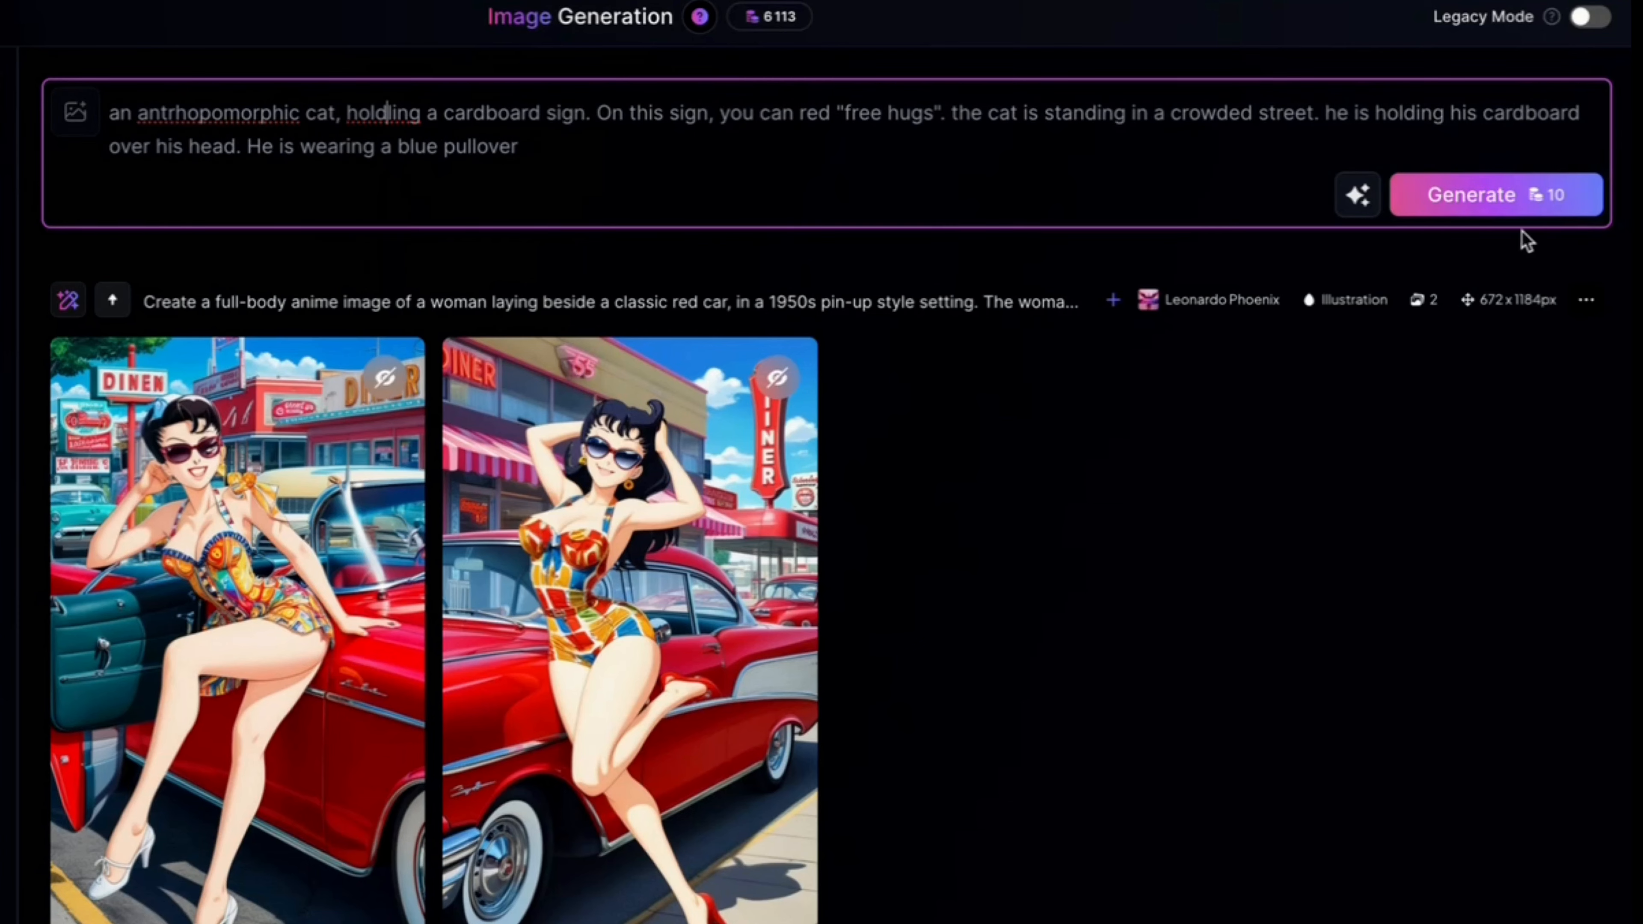
Step: Generate the cat images from the prompt and view the second result enlarged
left_click(1485, 212)
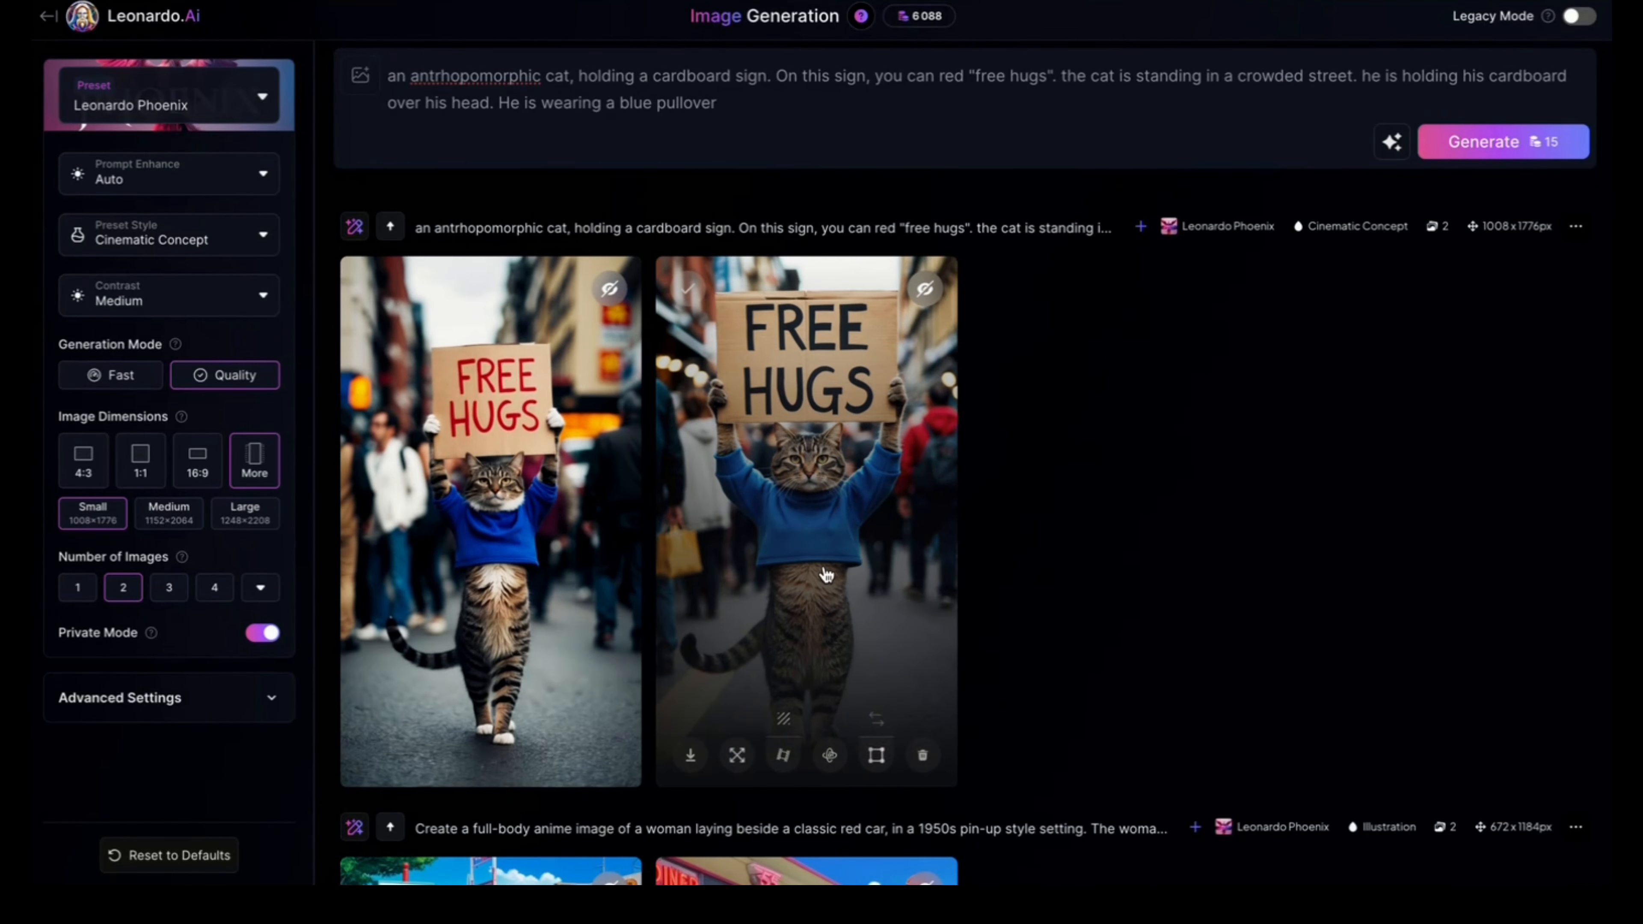
left_click(825, 573)
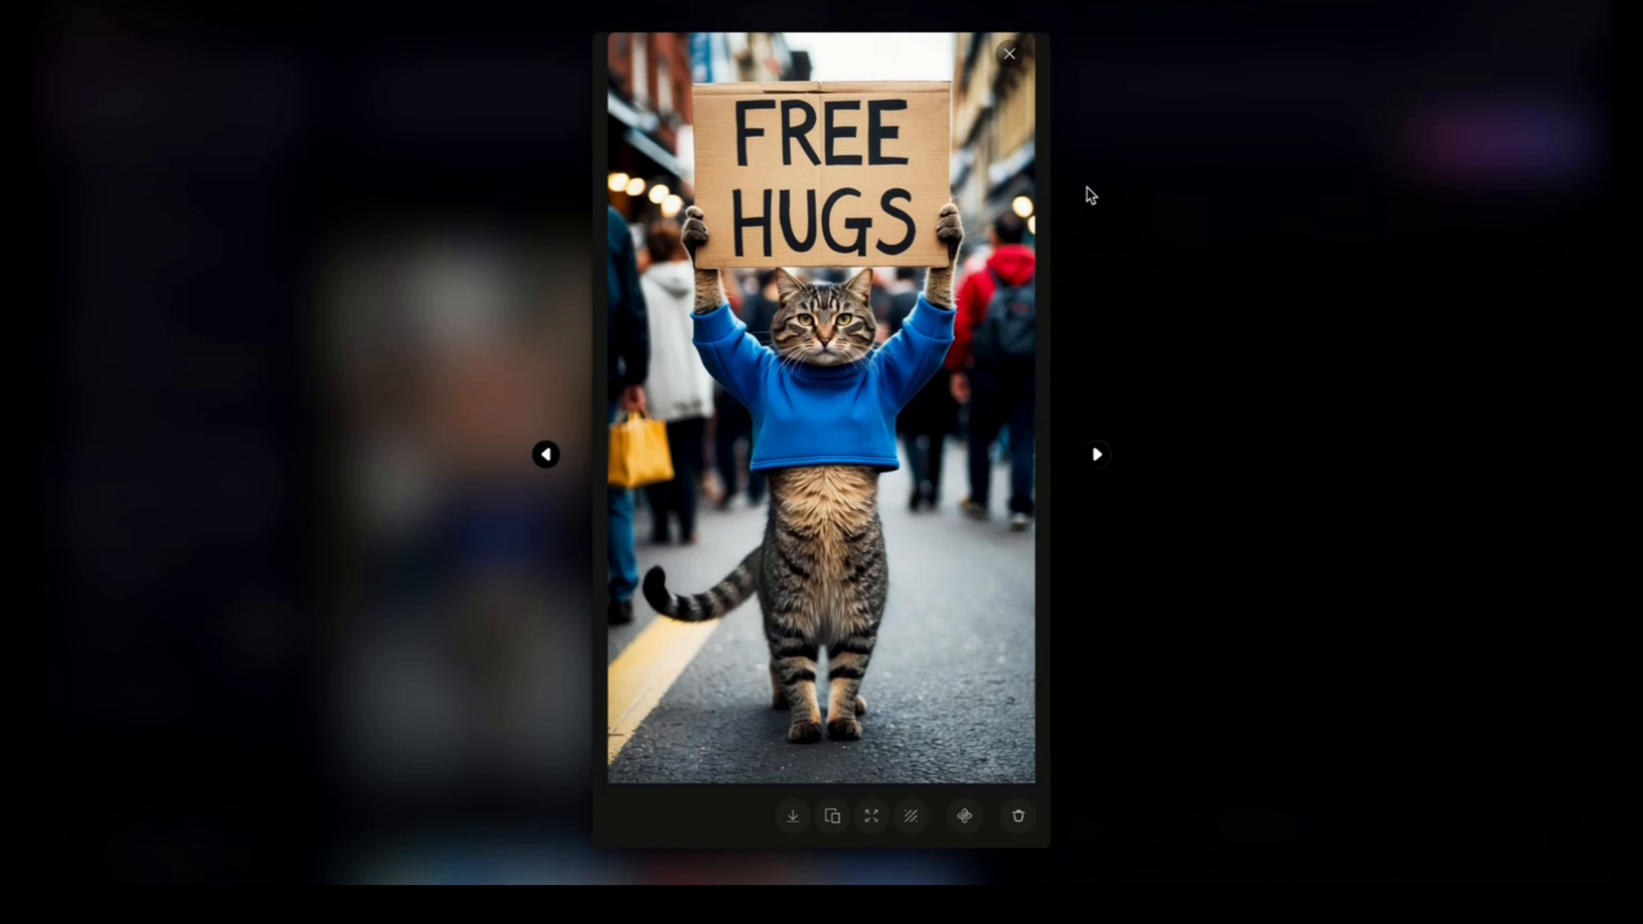
left_click(1009, 54)
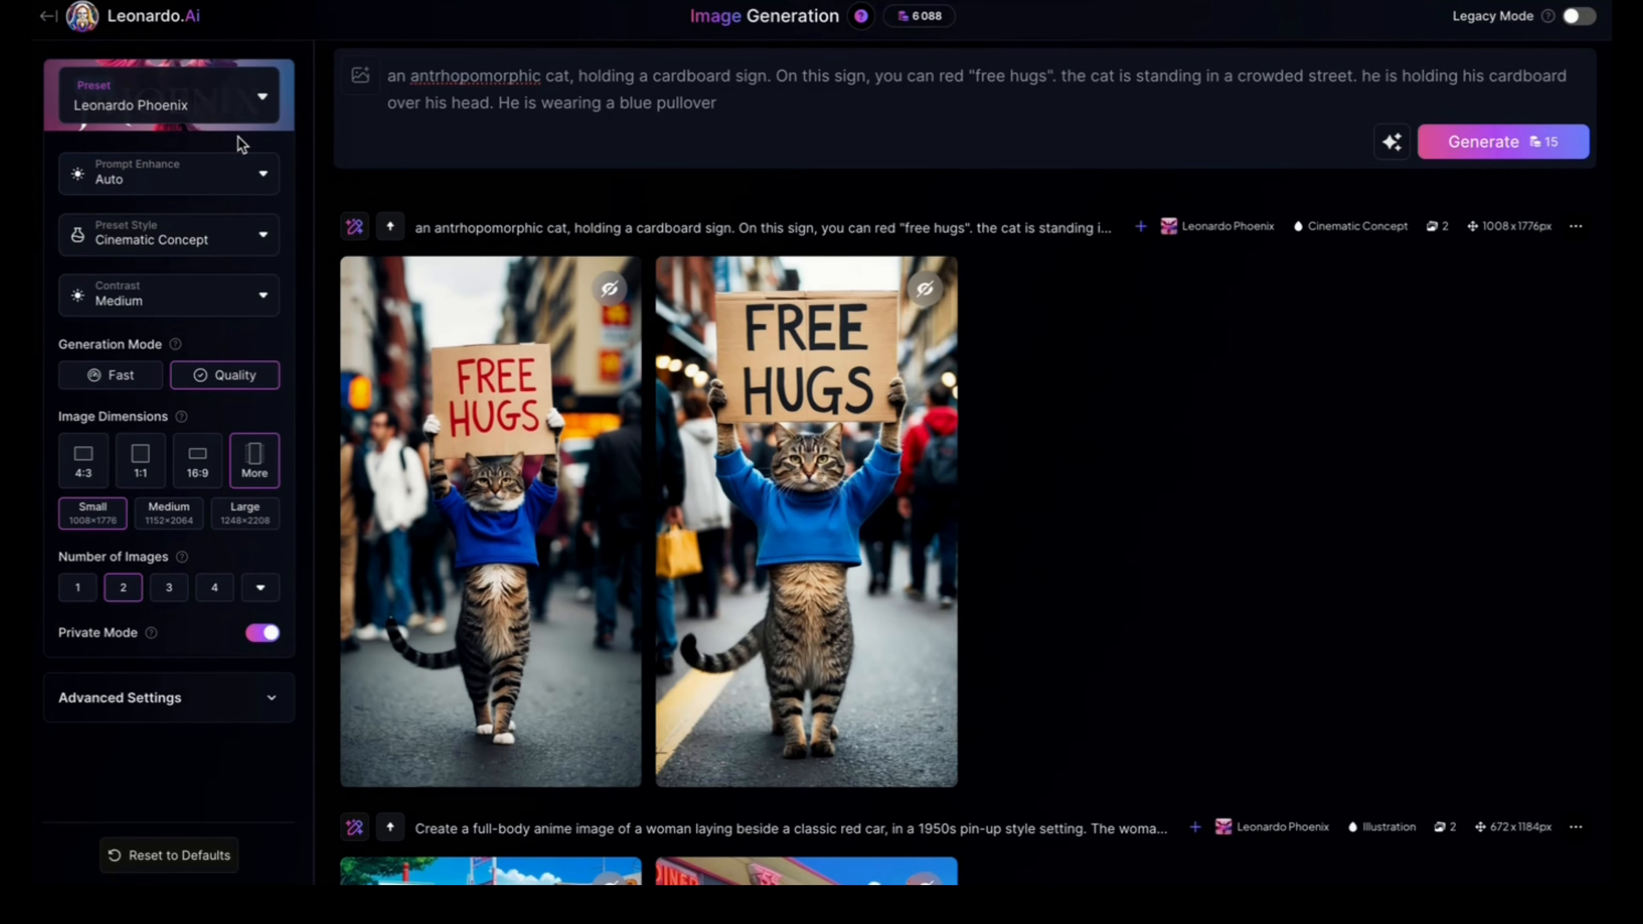
Step: Generate an AI edit of the blue-pullover cat images with the instruction "try with red pullover" and compare the results with the originals
left_click(354, 228)
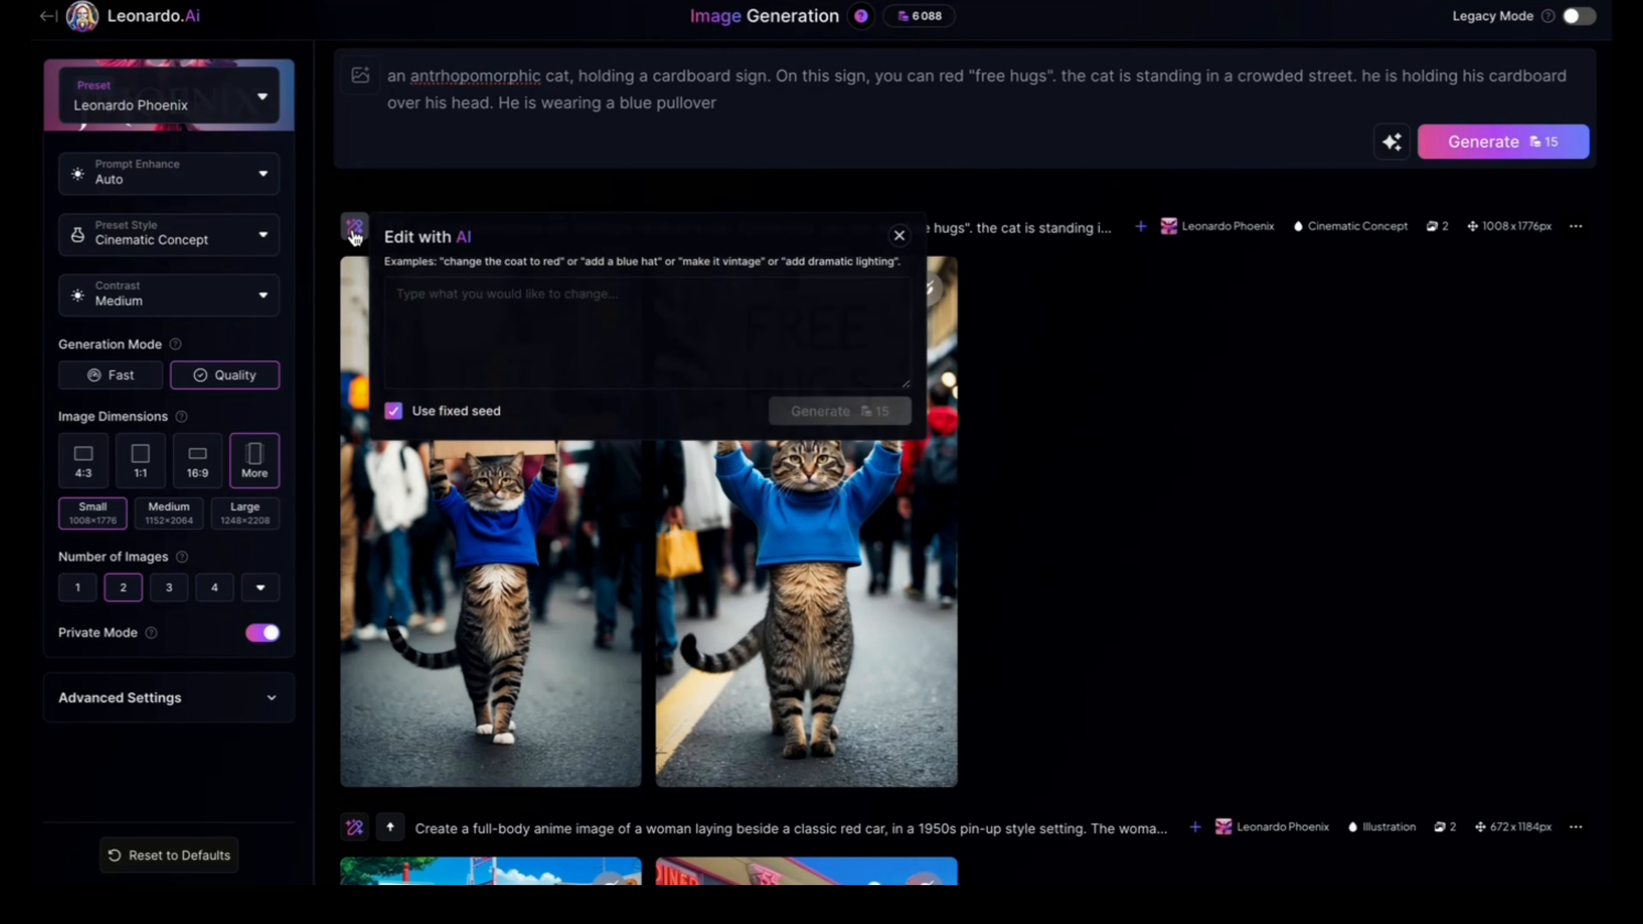
left_click(429, 322)
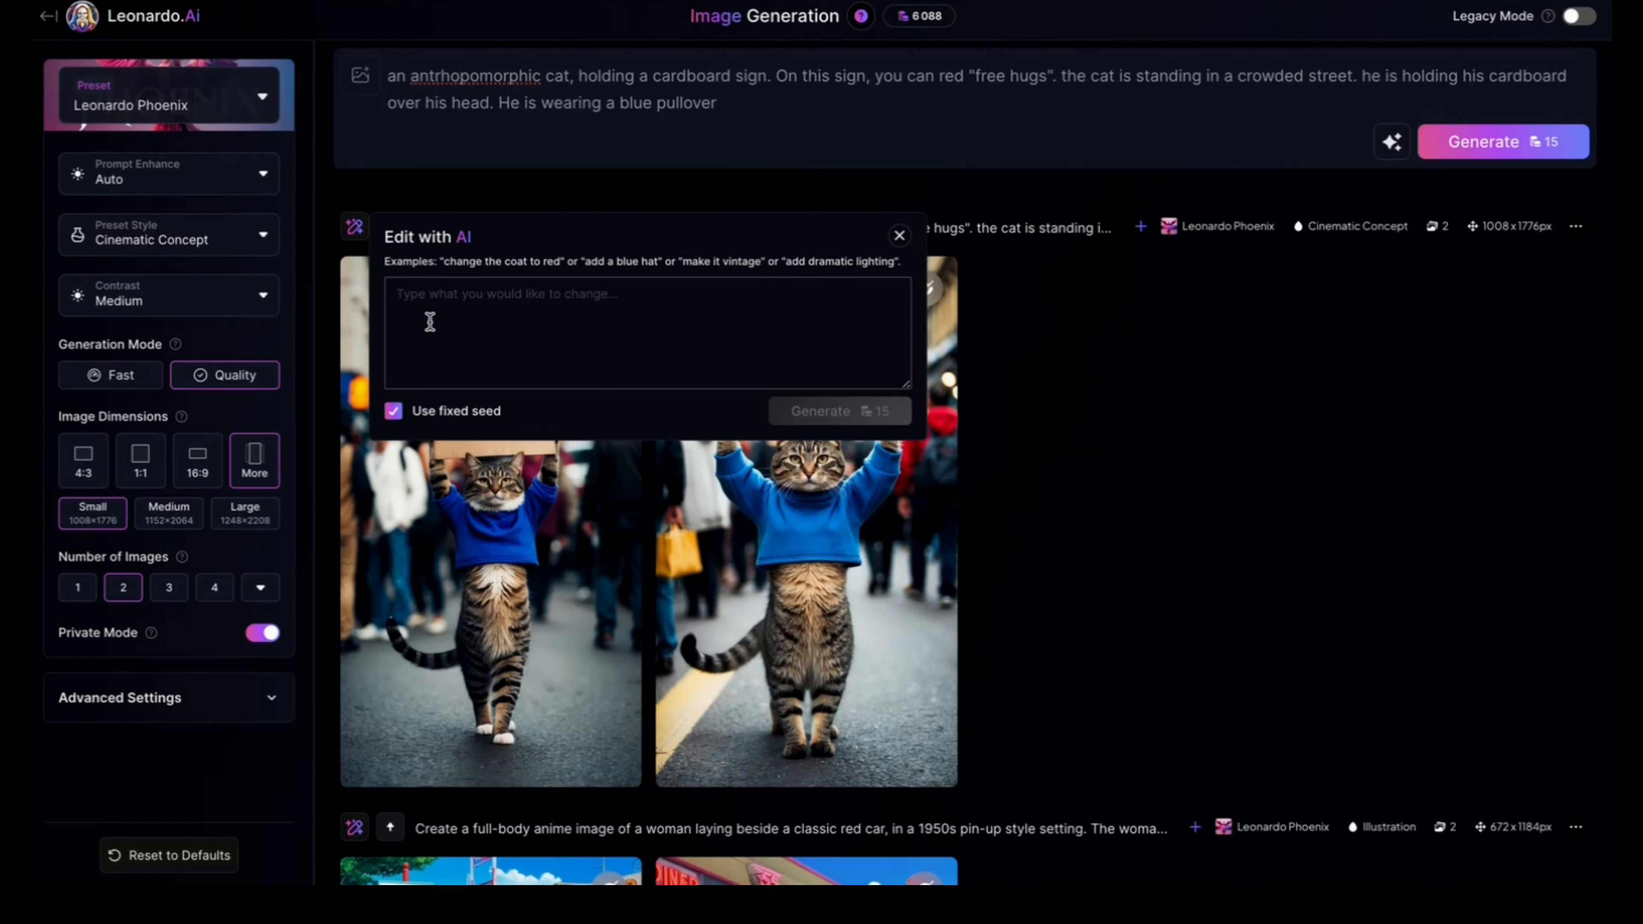
left_click(430, 322)
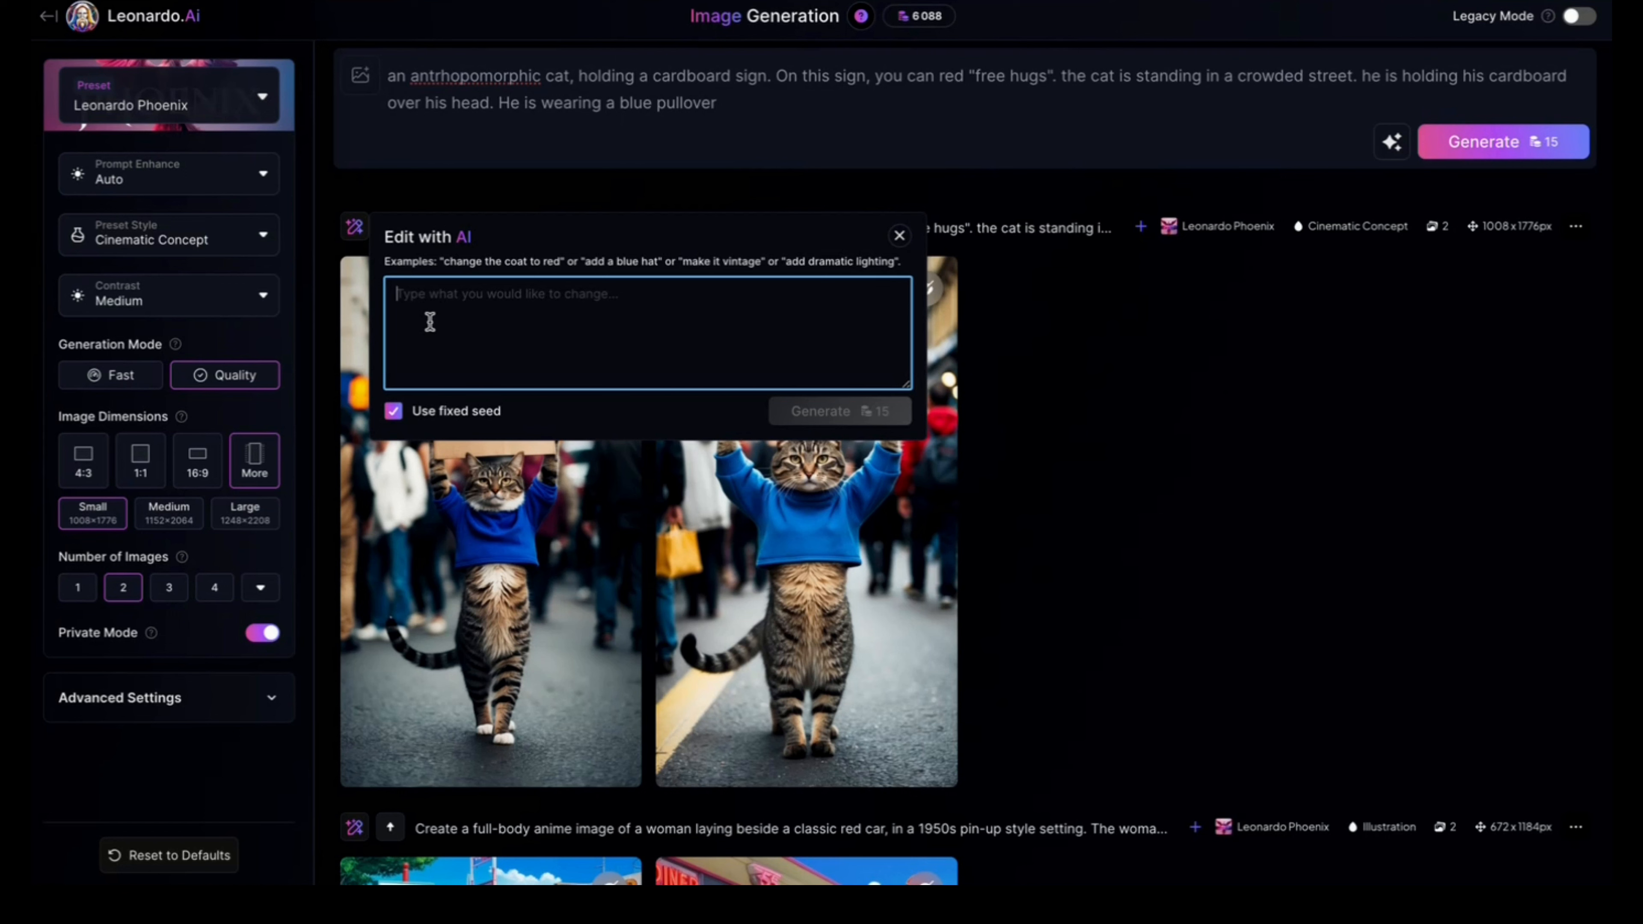
type("try with red pullover")
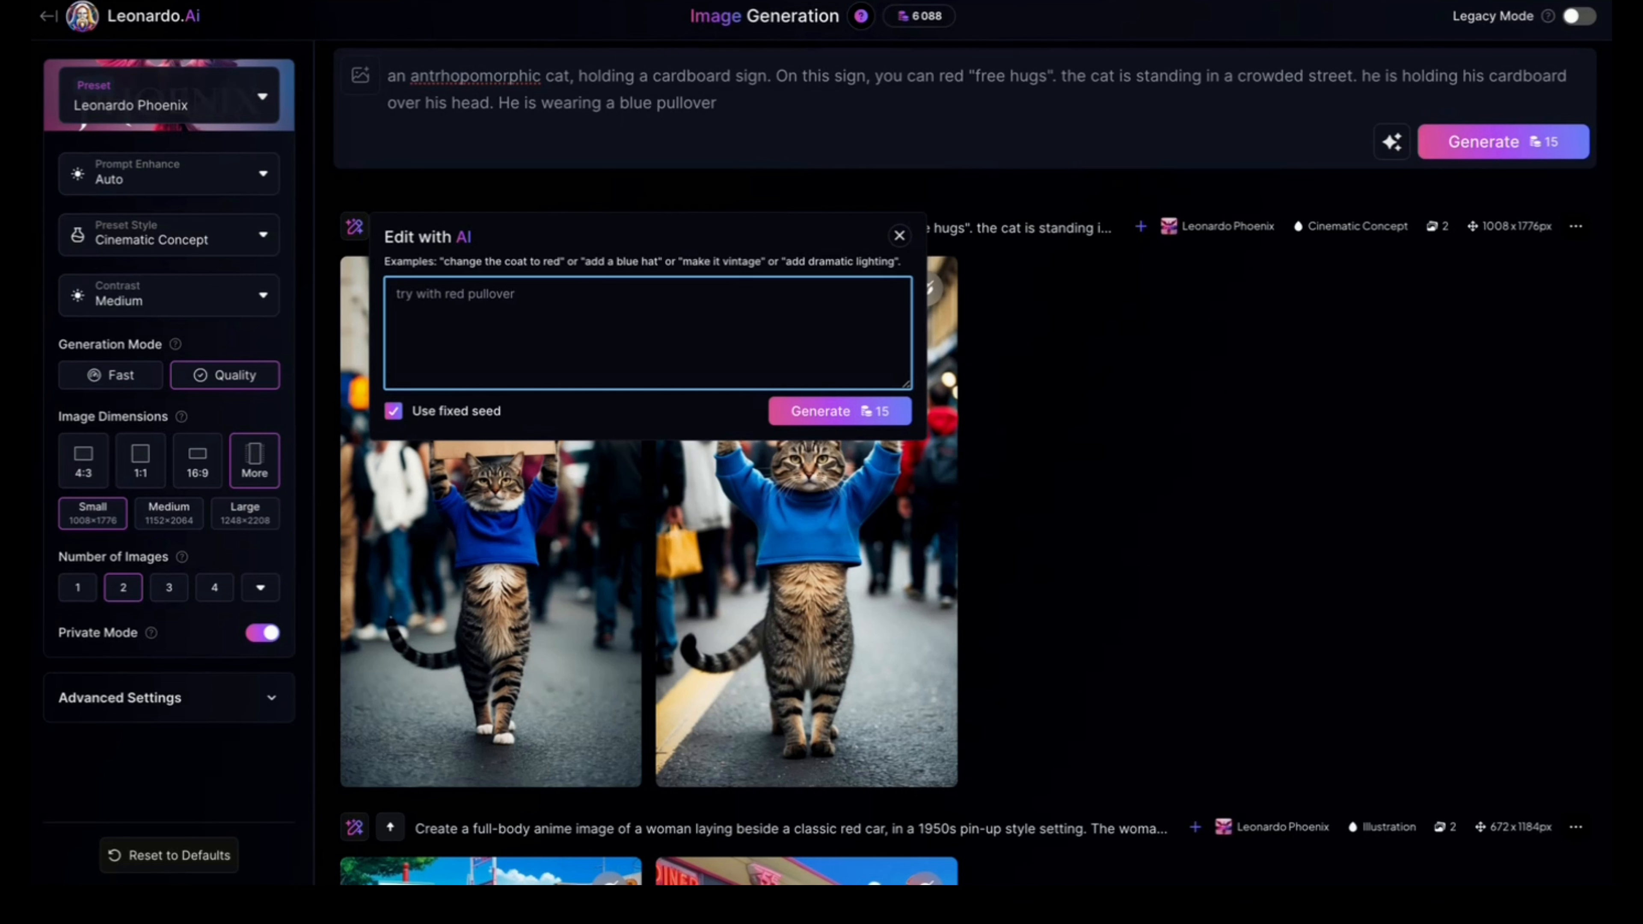
left_click(796, 409)
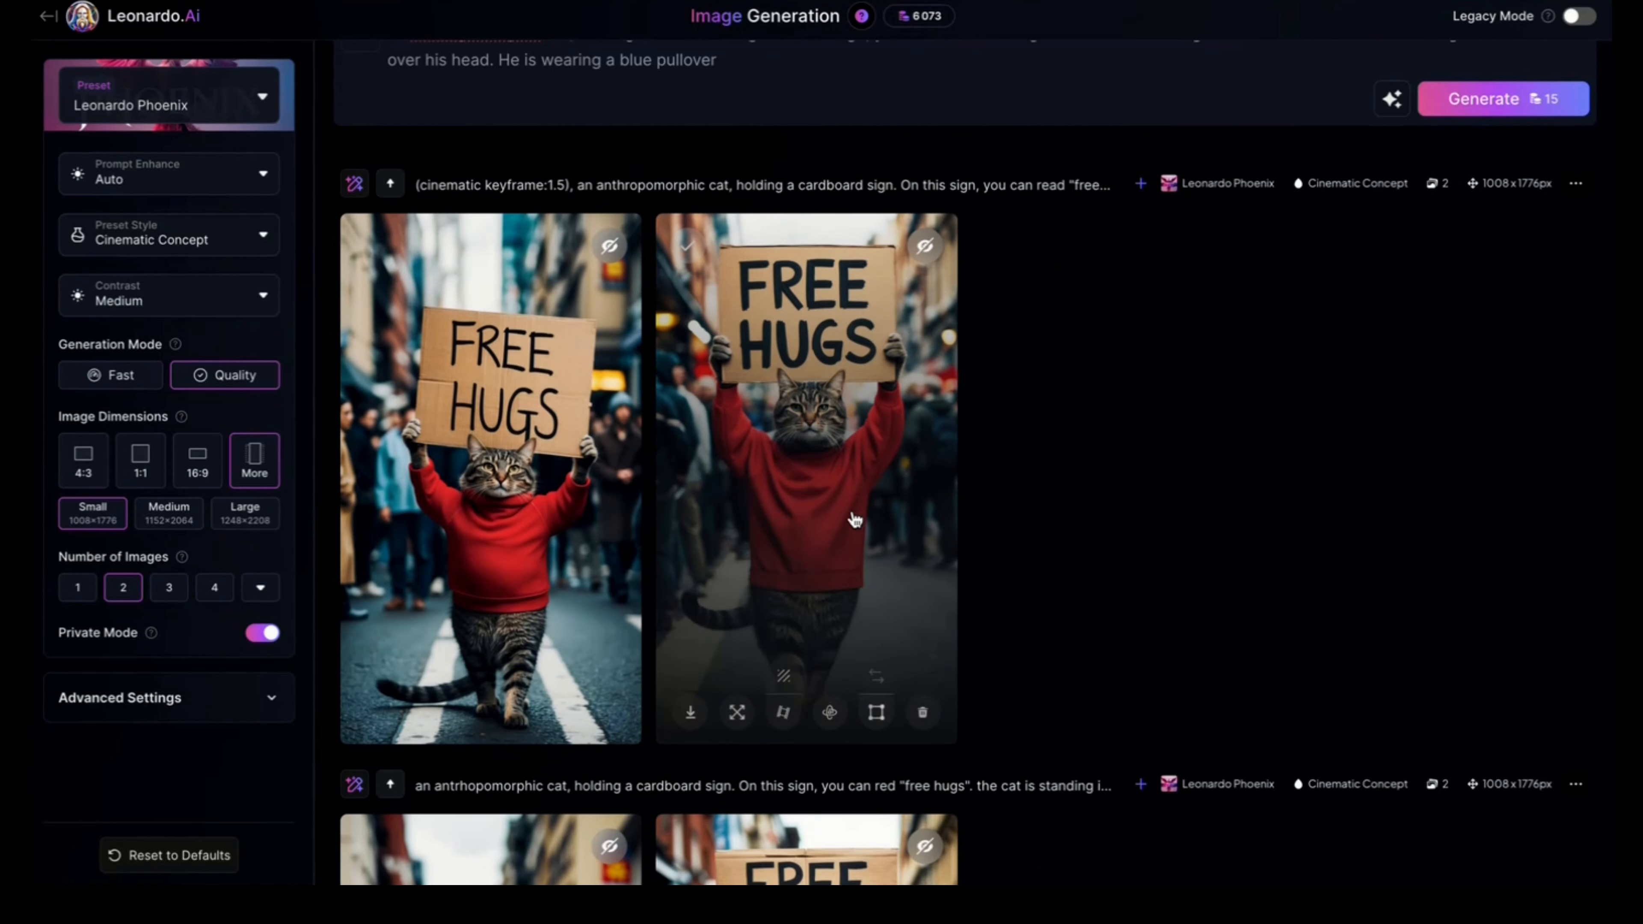
scroll(854, 520, "down", 8)
scroll(830, 332, "up", 6)
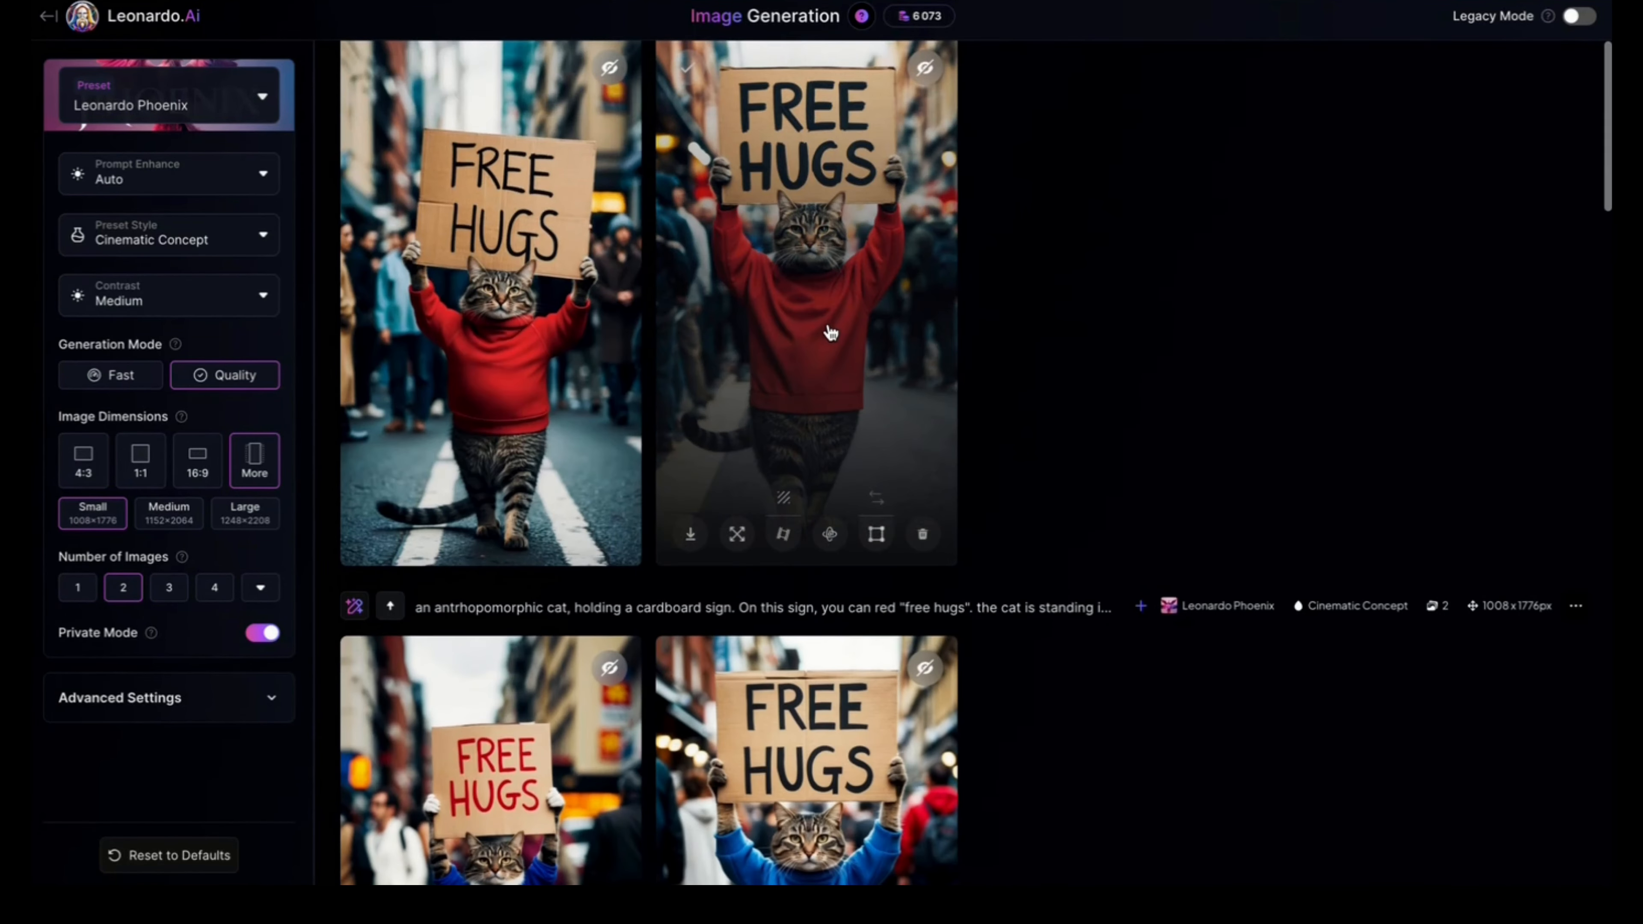
scroll(830, 333, "up", 1)
scroll(800, 360, "up", 4)
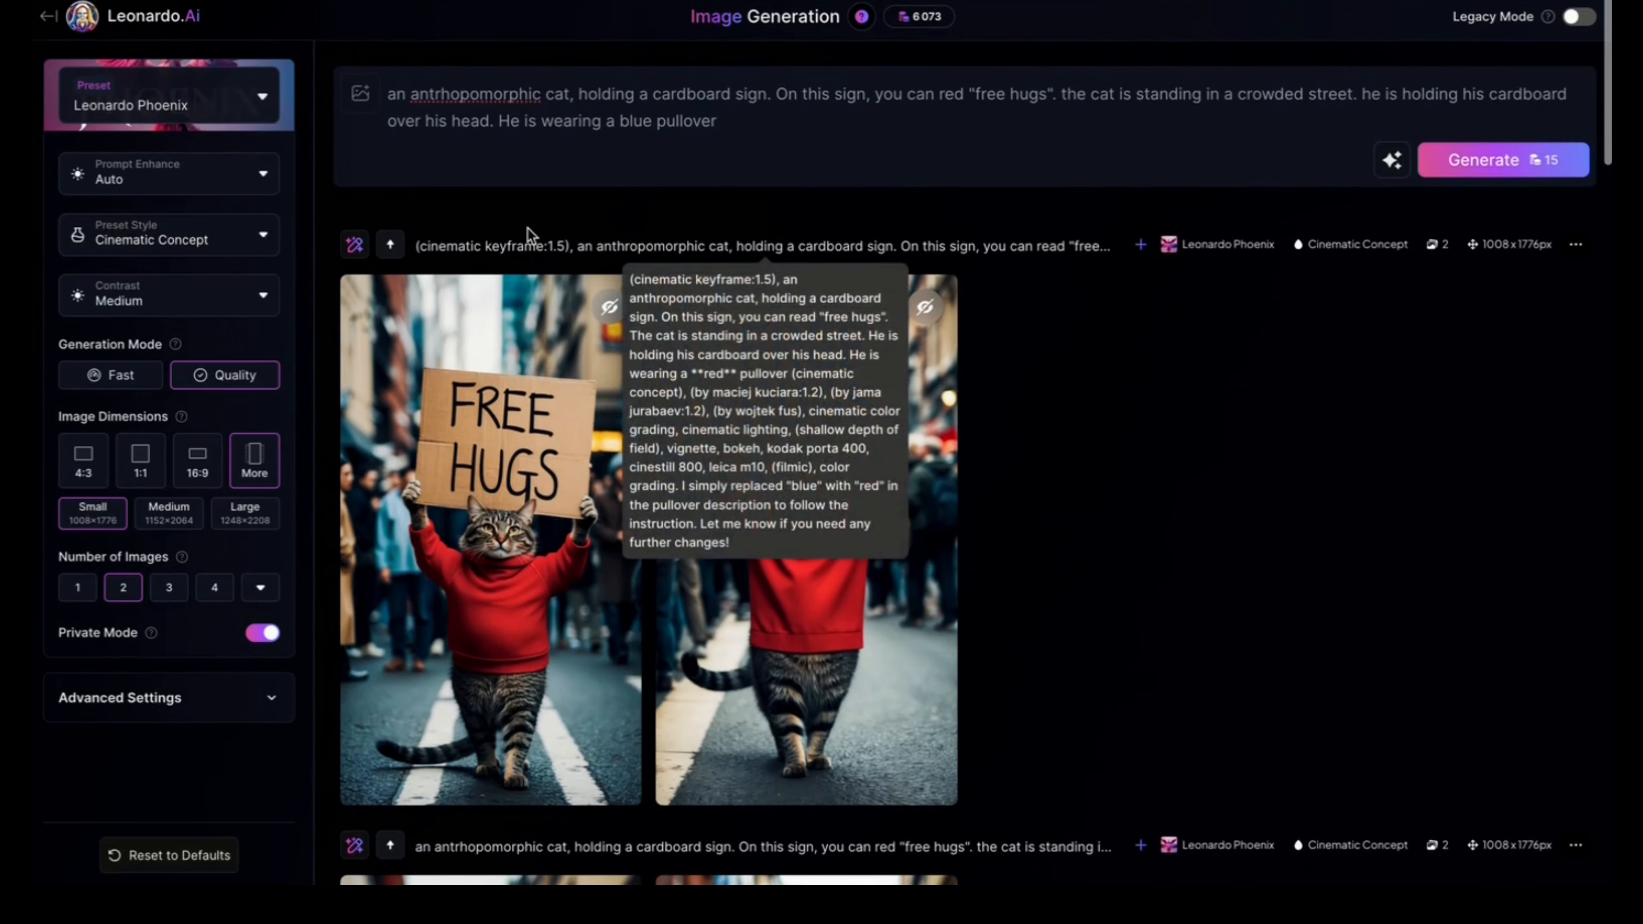
Step: Generate an AI edit of the red-pullover cat images with the instruction "the cat is wearing a brown pant"
left_click(355, 246)
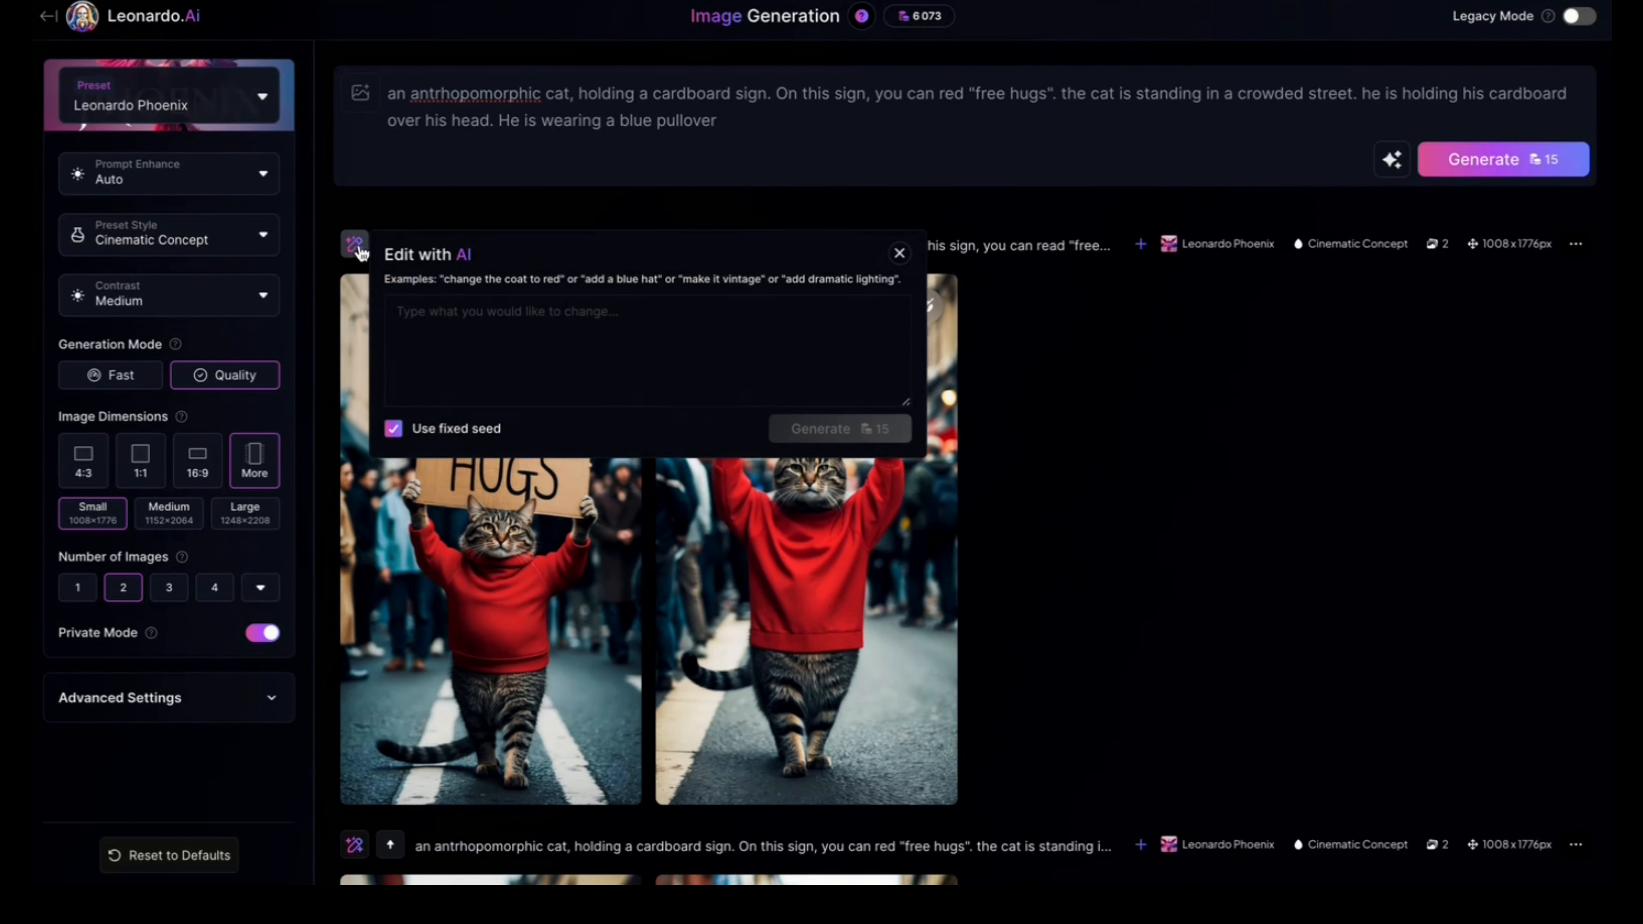
left_click(491, 319)
type("the")
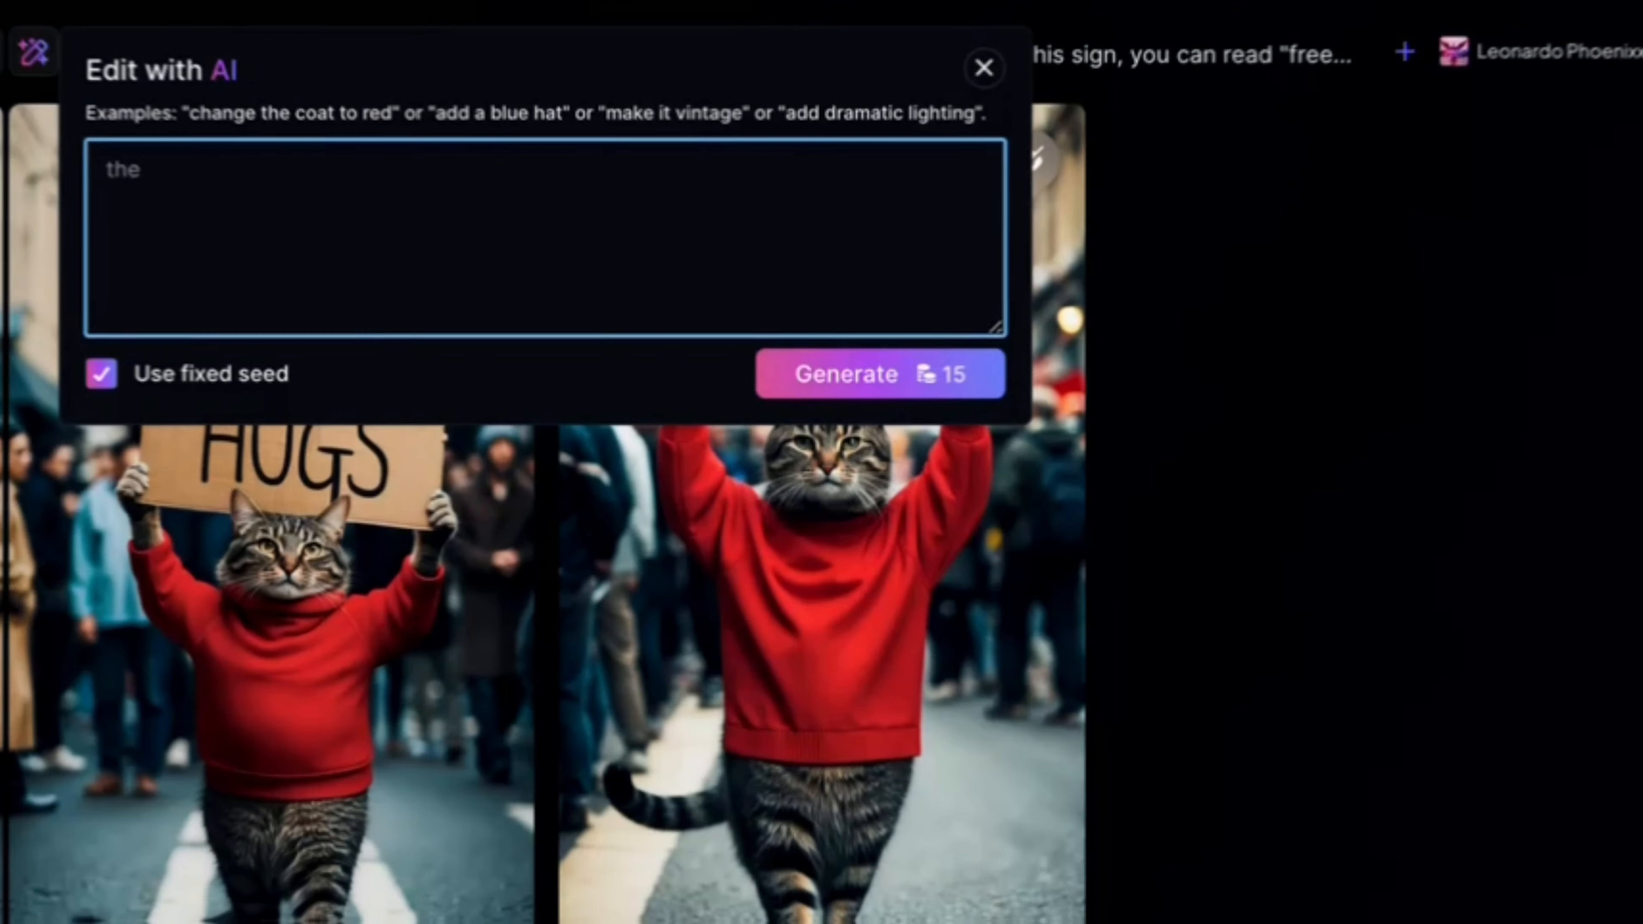
type(" cat is w")
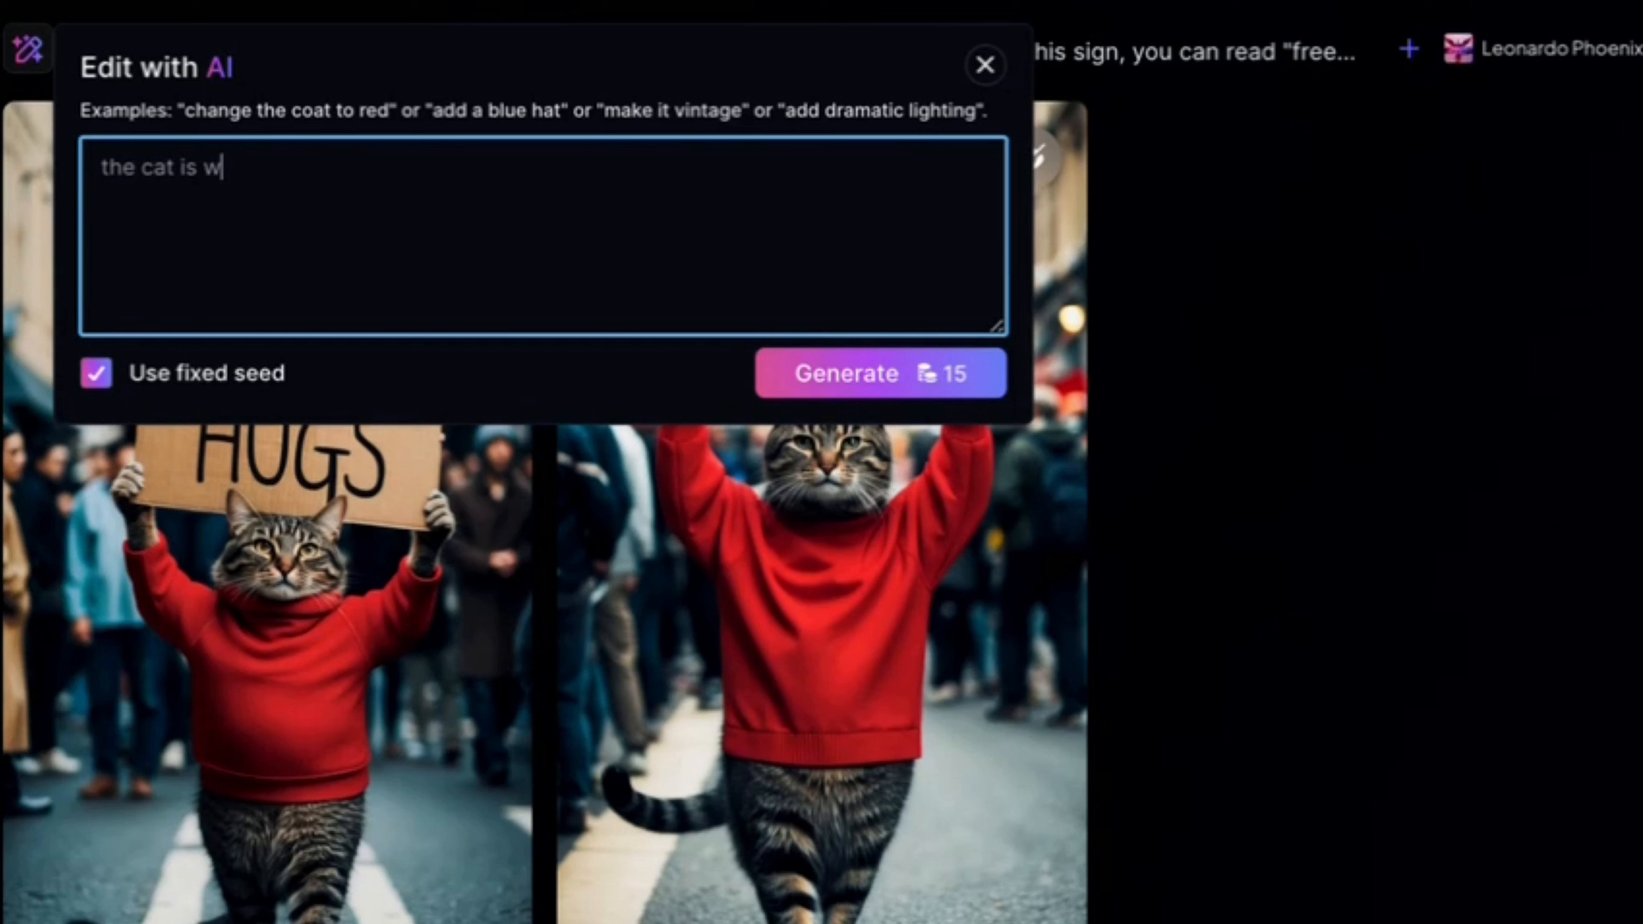
type("earing a brown pant")
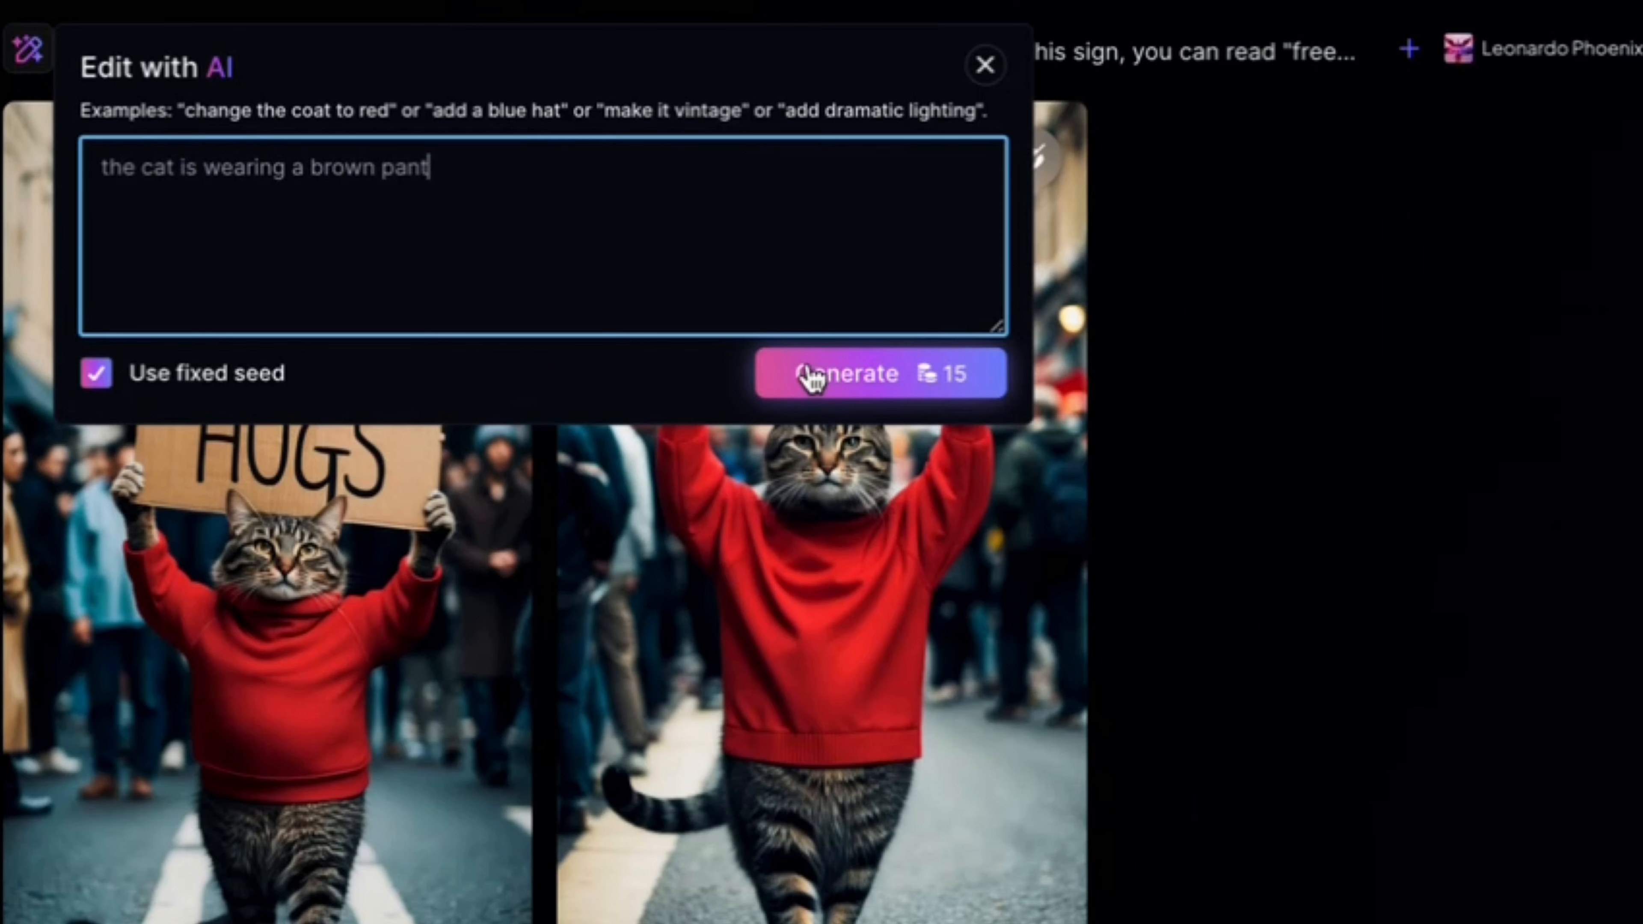
left_click(851, 379)
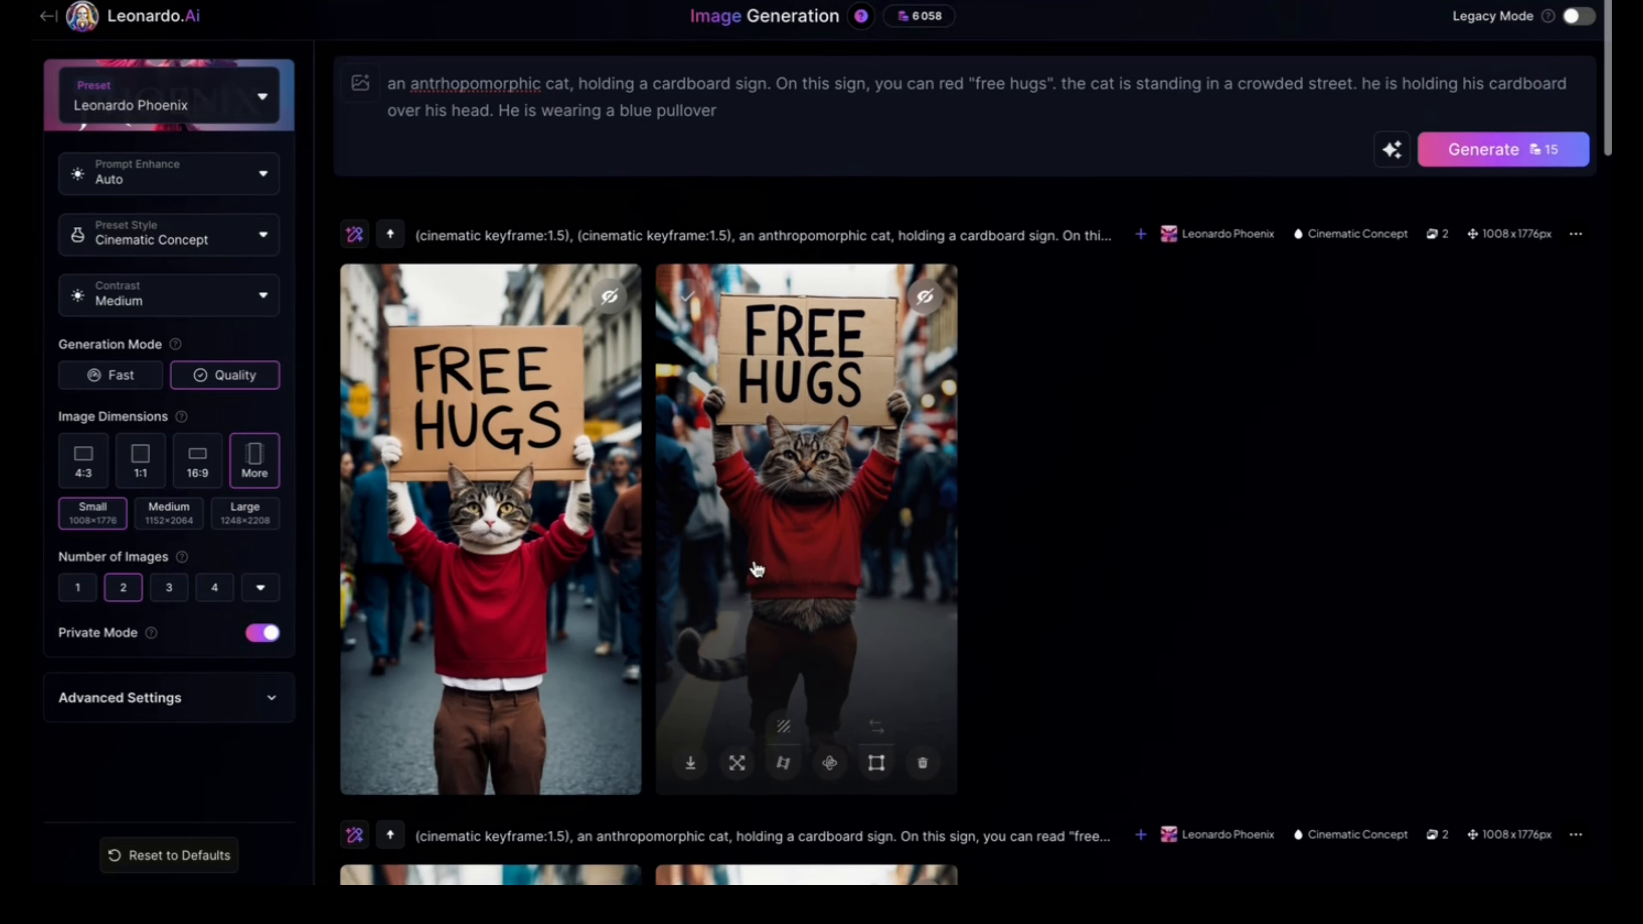
Step: View both cat images from the brown pants edit enlarged, one after the other
scroll(805, 453, "down", 3)
left_click(521, 448)
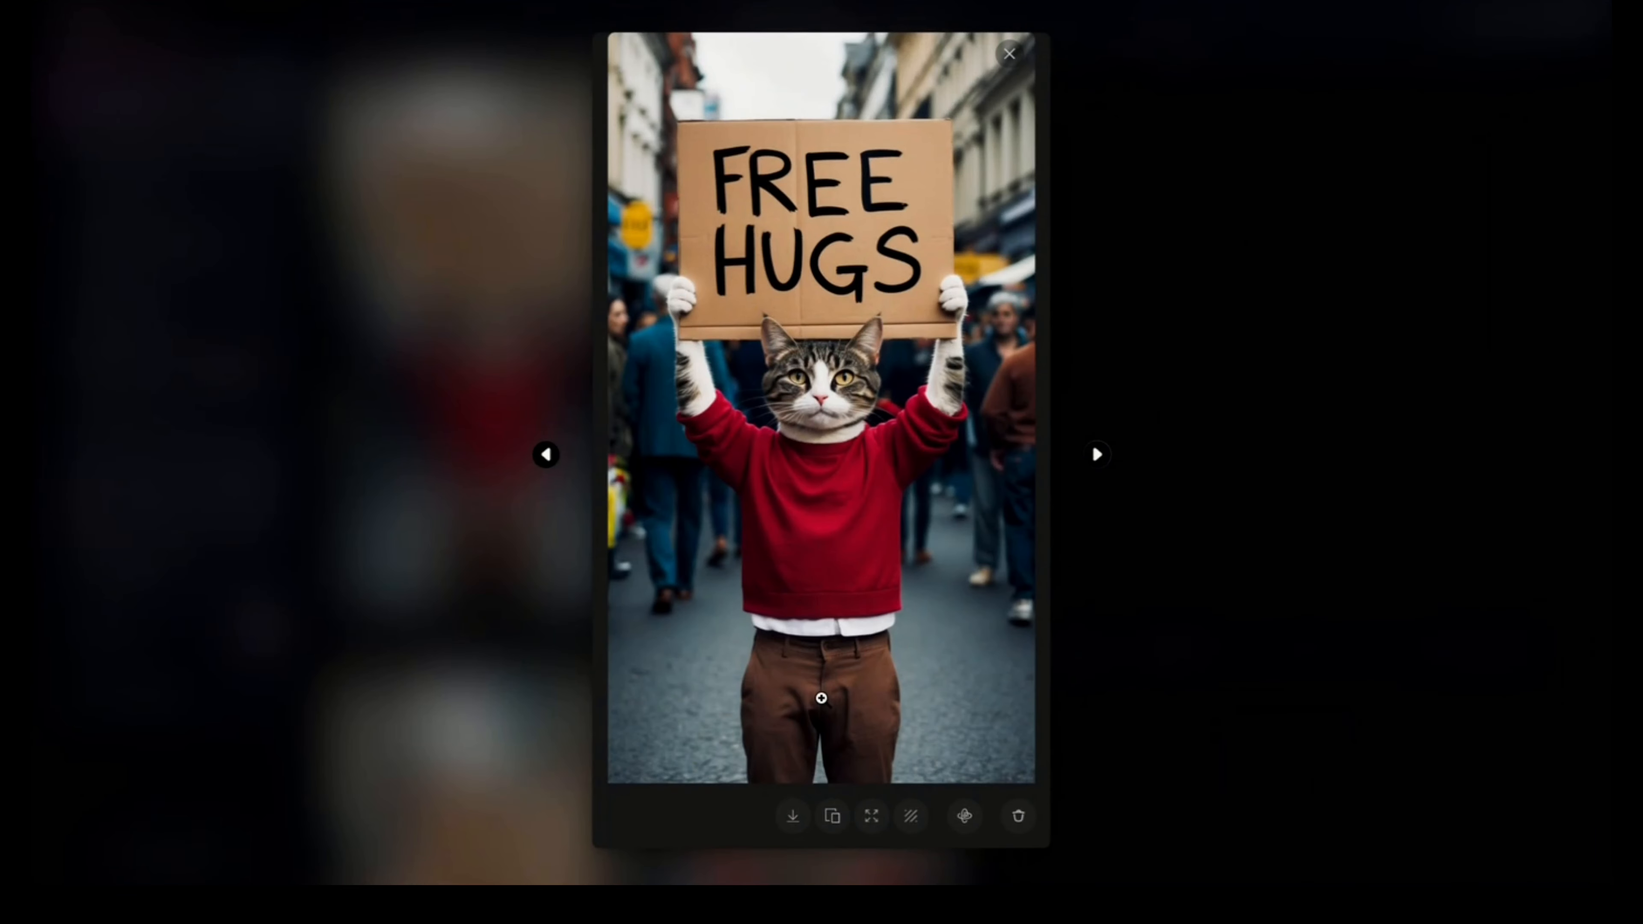
key("Left")
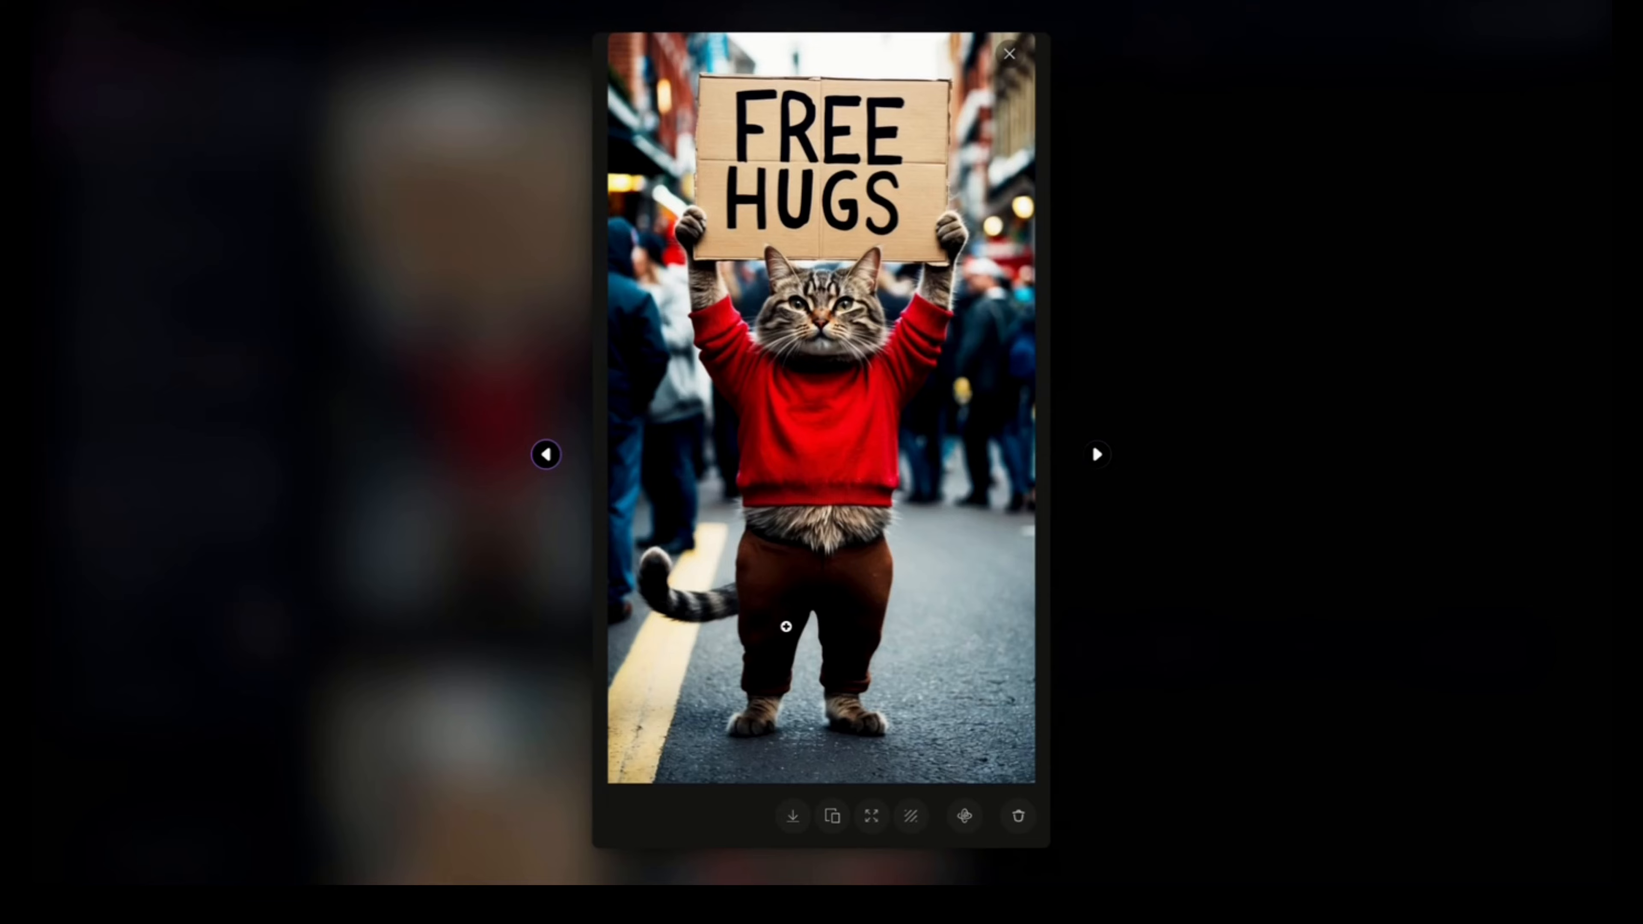
left_click(1149, 329)
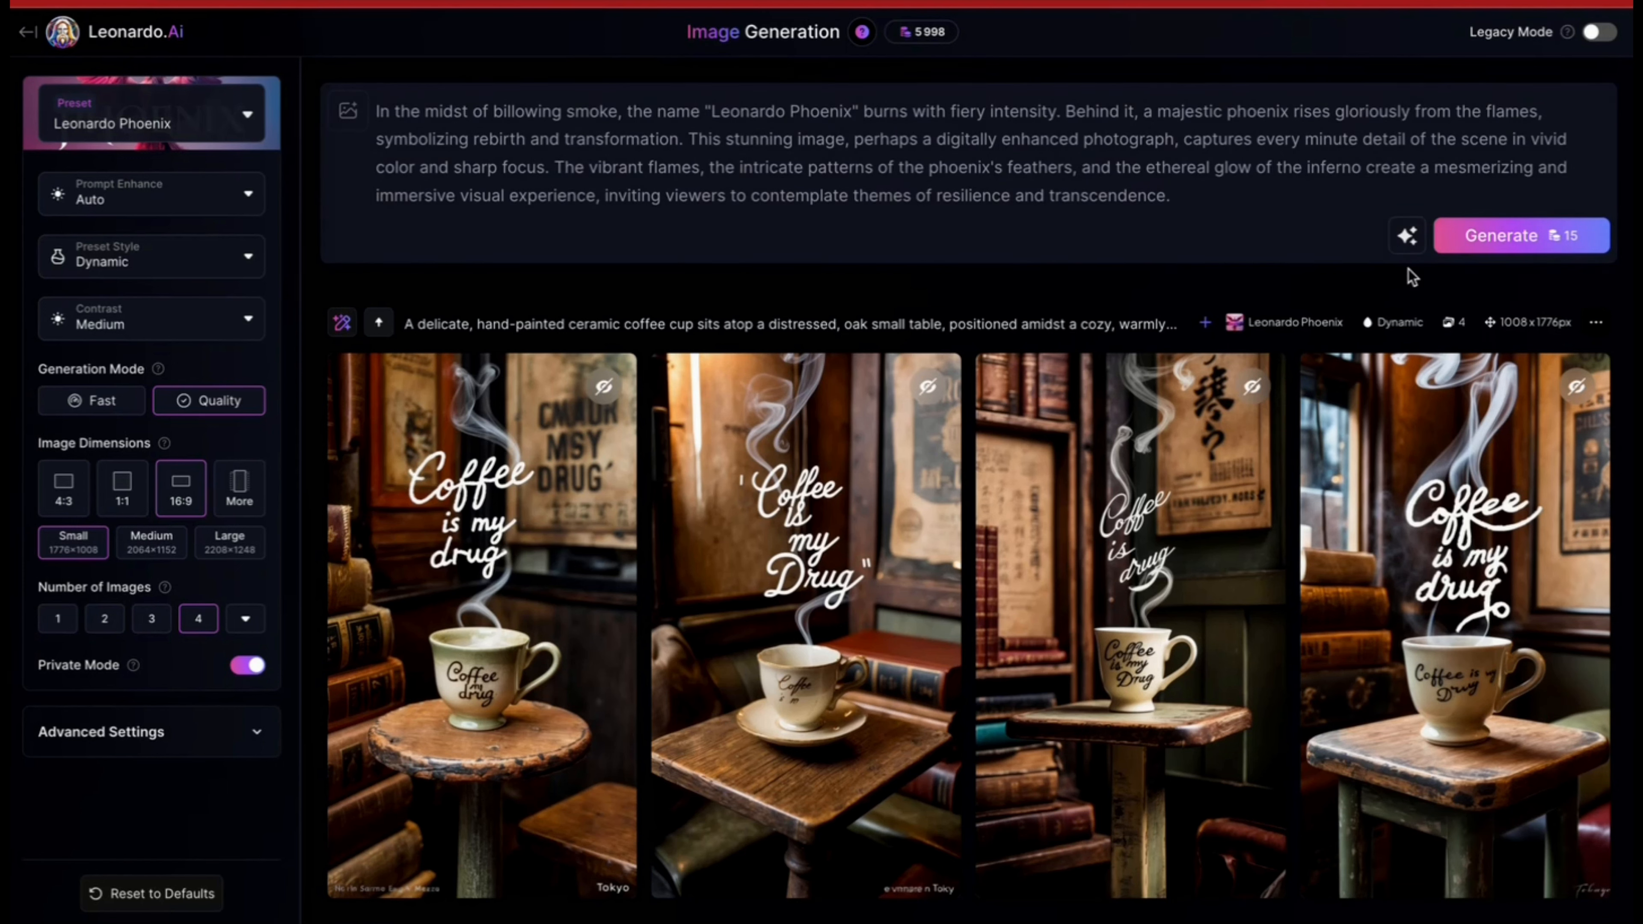
Step: Generate four images from the billowing-smoke "Leonardo Phoenix" prompt and view the third result enlarged
left_click(1470, 248)
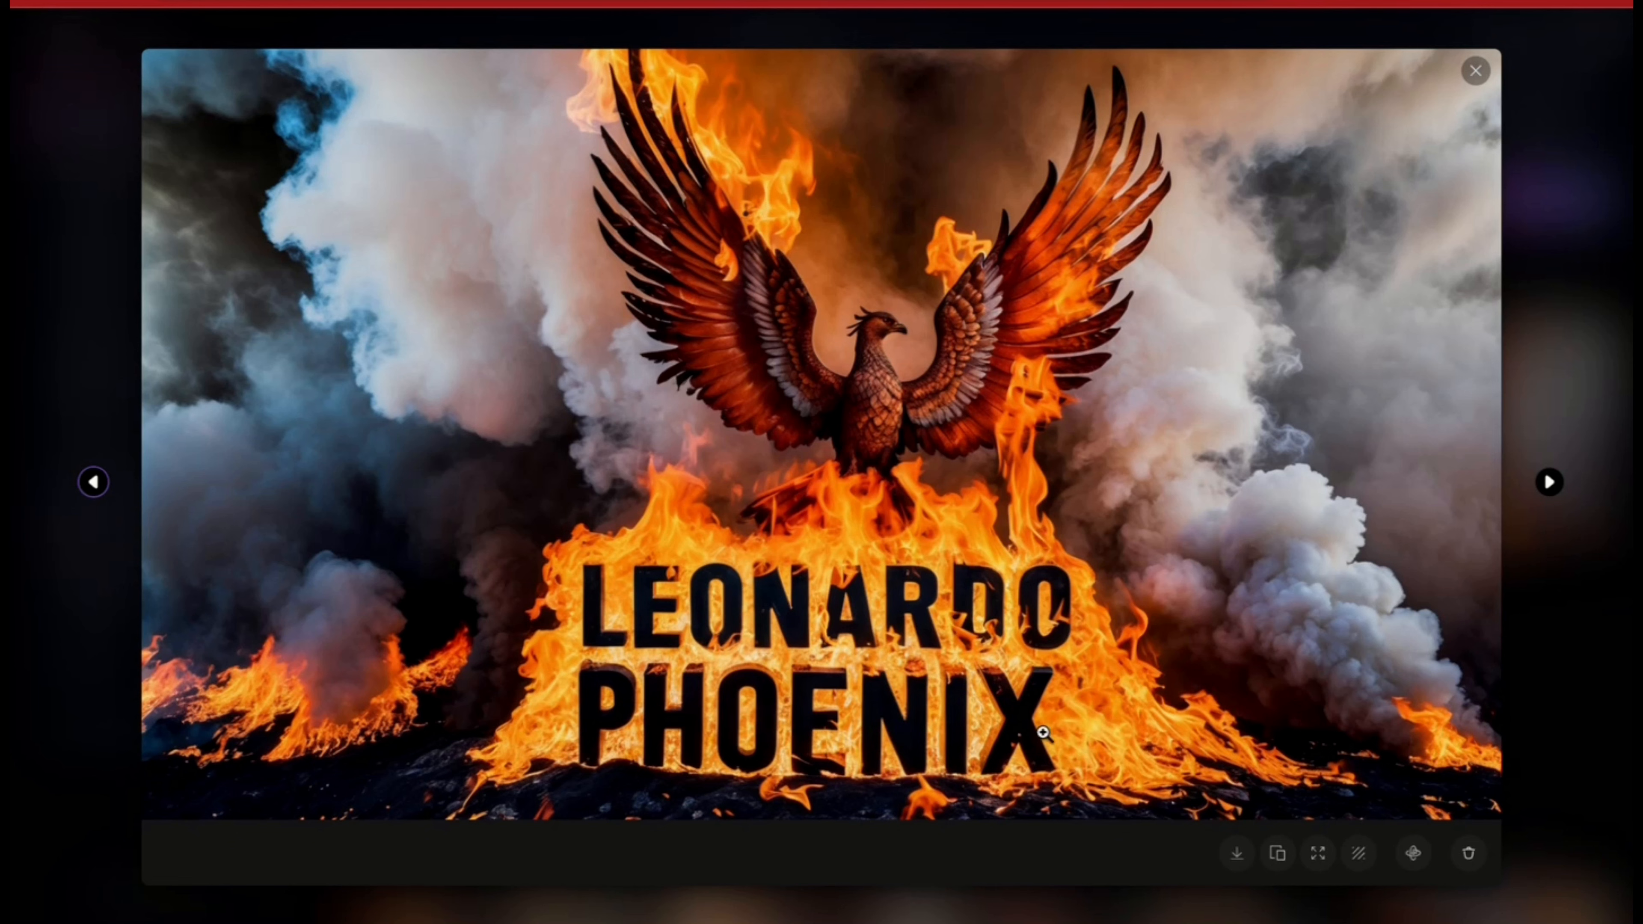
left_click(1476, 73)
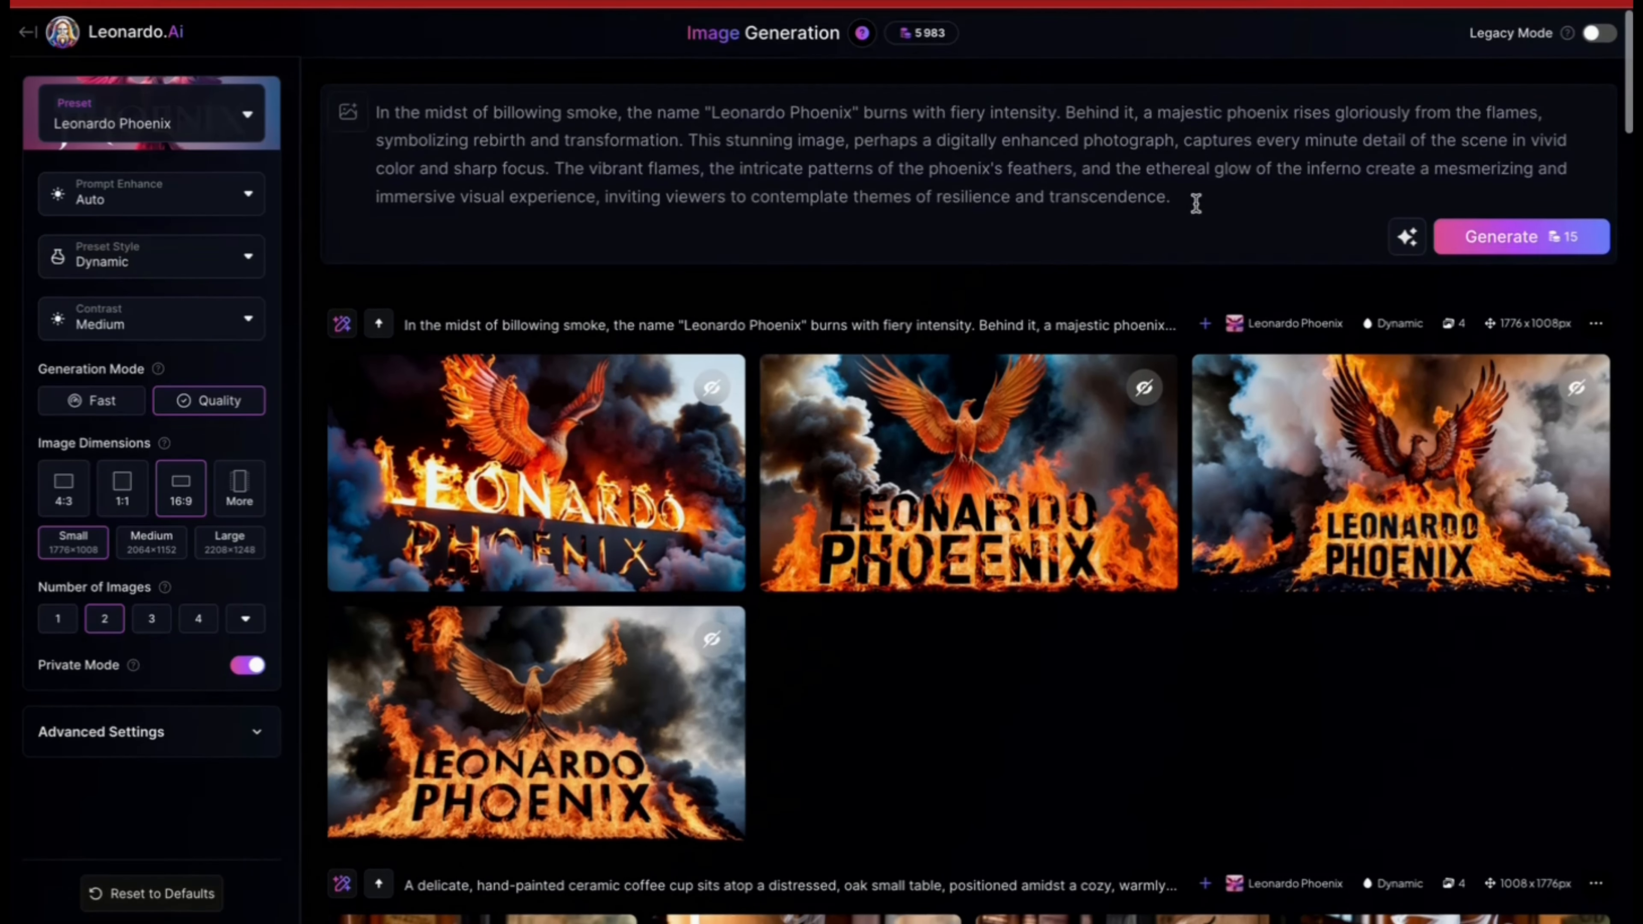
Step: Generate "SOS" beach images from the French prompt beginning "une plage déserte, sur une ile tropicale" and from the longer English version
left_click_drag(1192, 202, 384, 127)
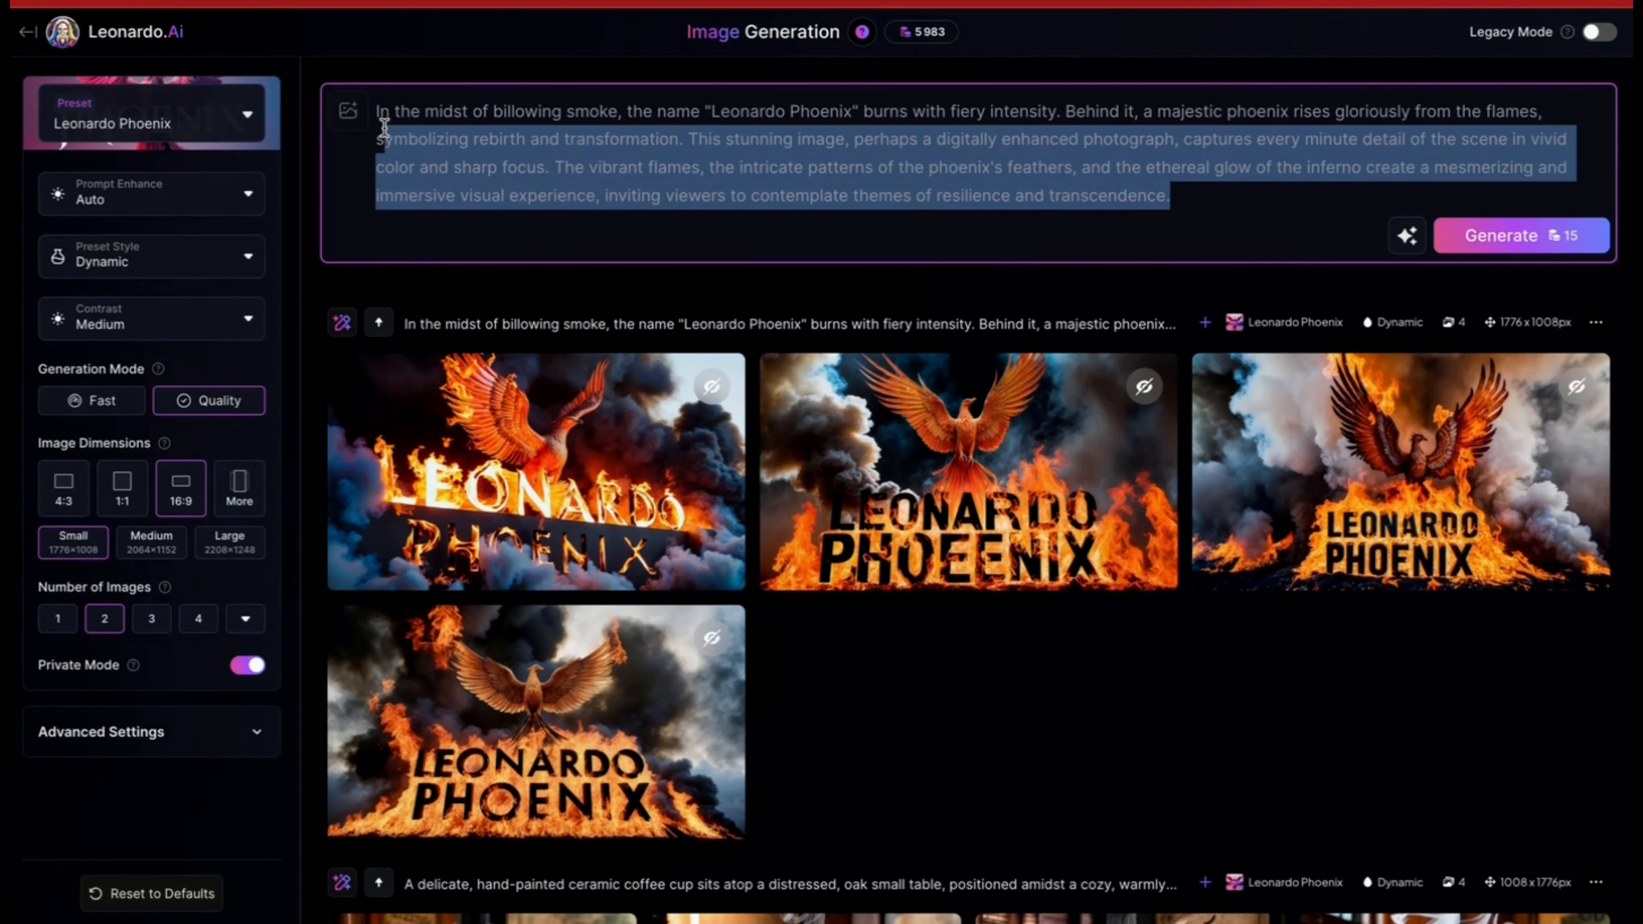
key("ctrl+a")
key("BackSpace")
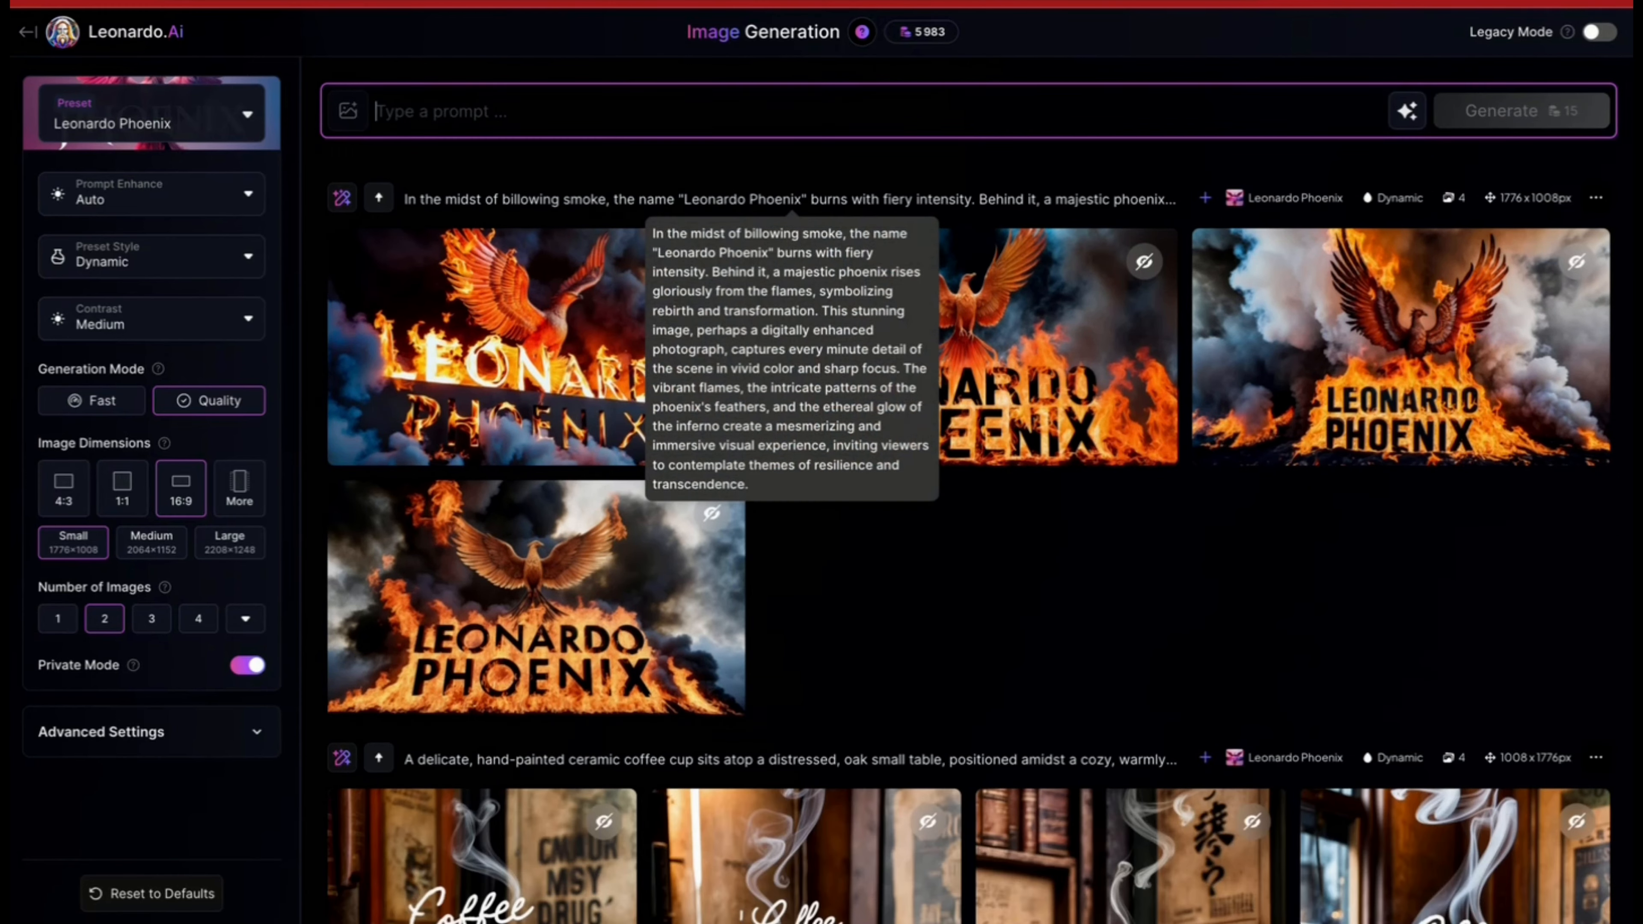
type("une plage déserte, sur une ile tropicale. vue d'un drone. quelqu'un a écrit \"SOS\" avec des pierres.")
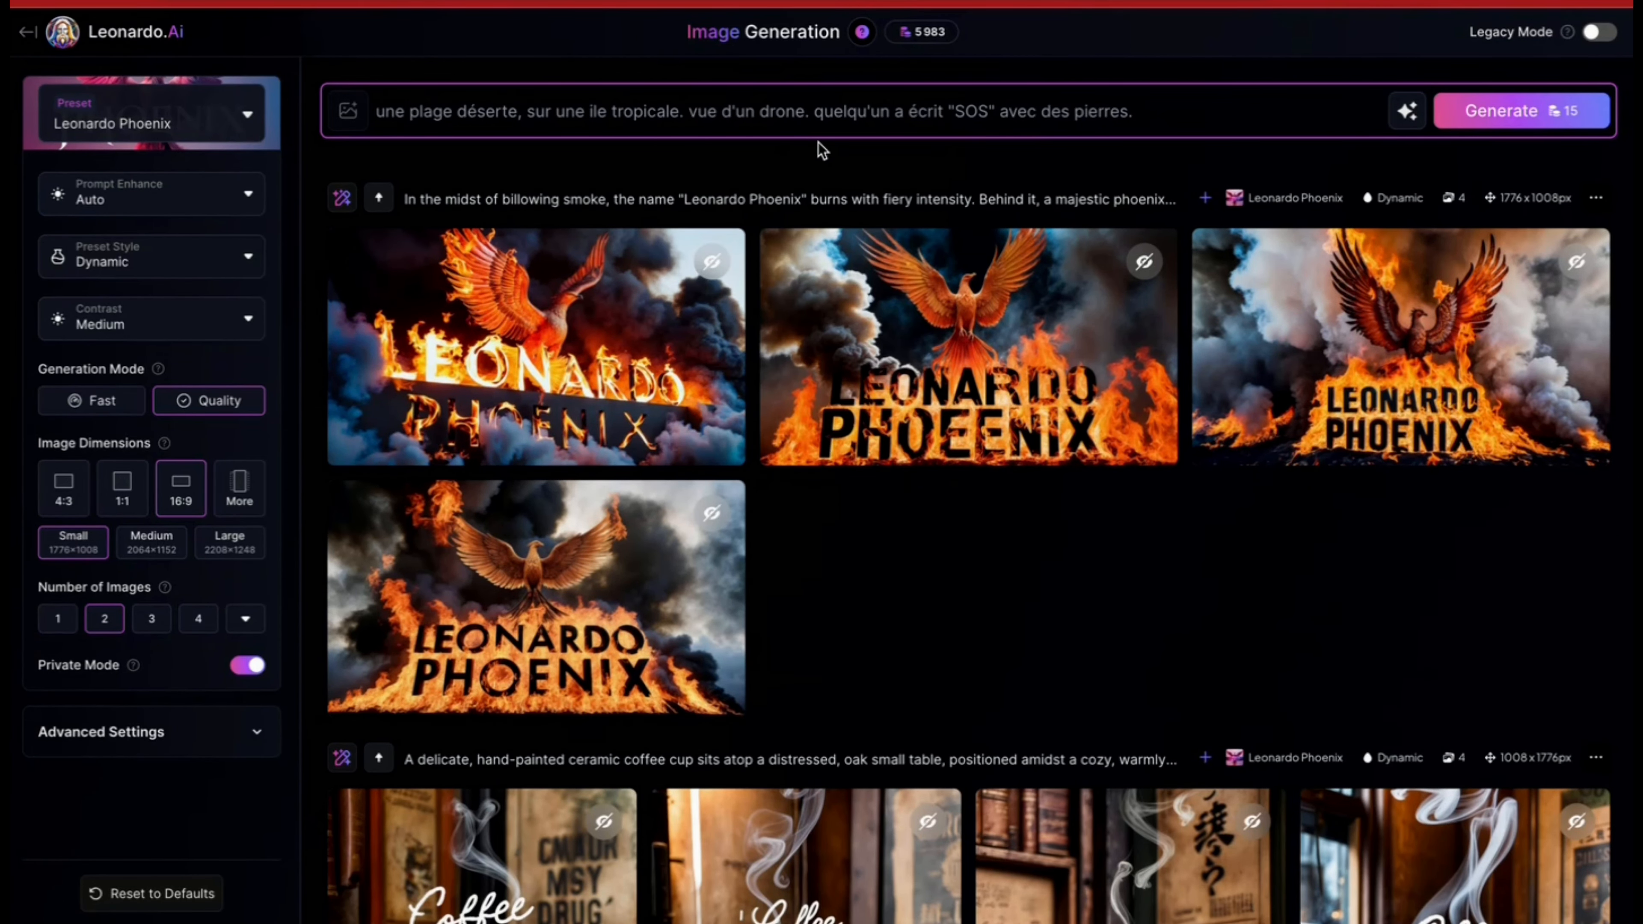
left_click(1460, 121)
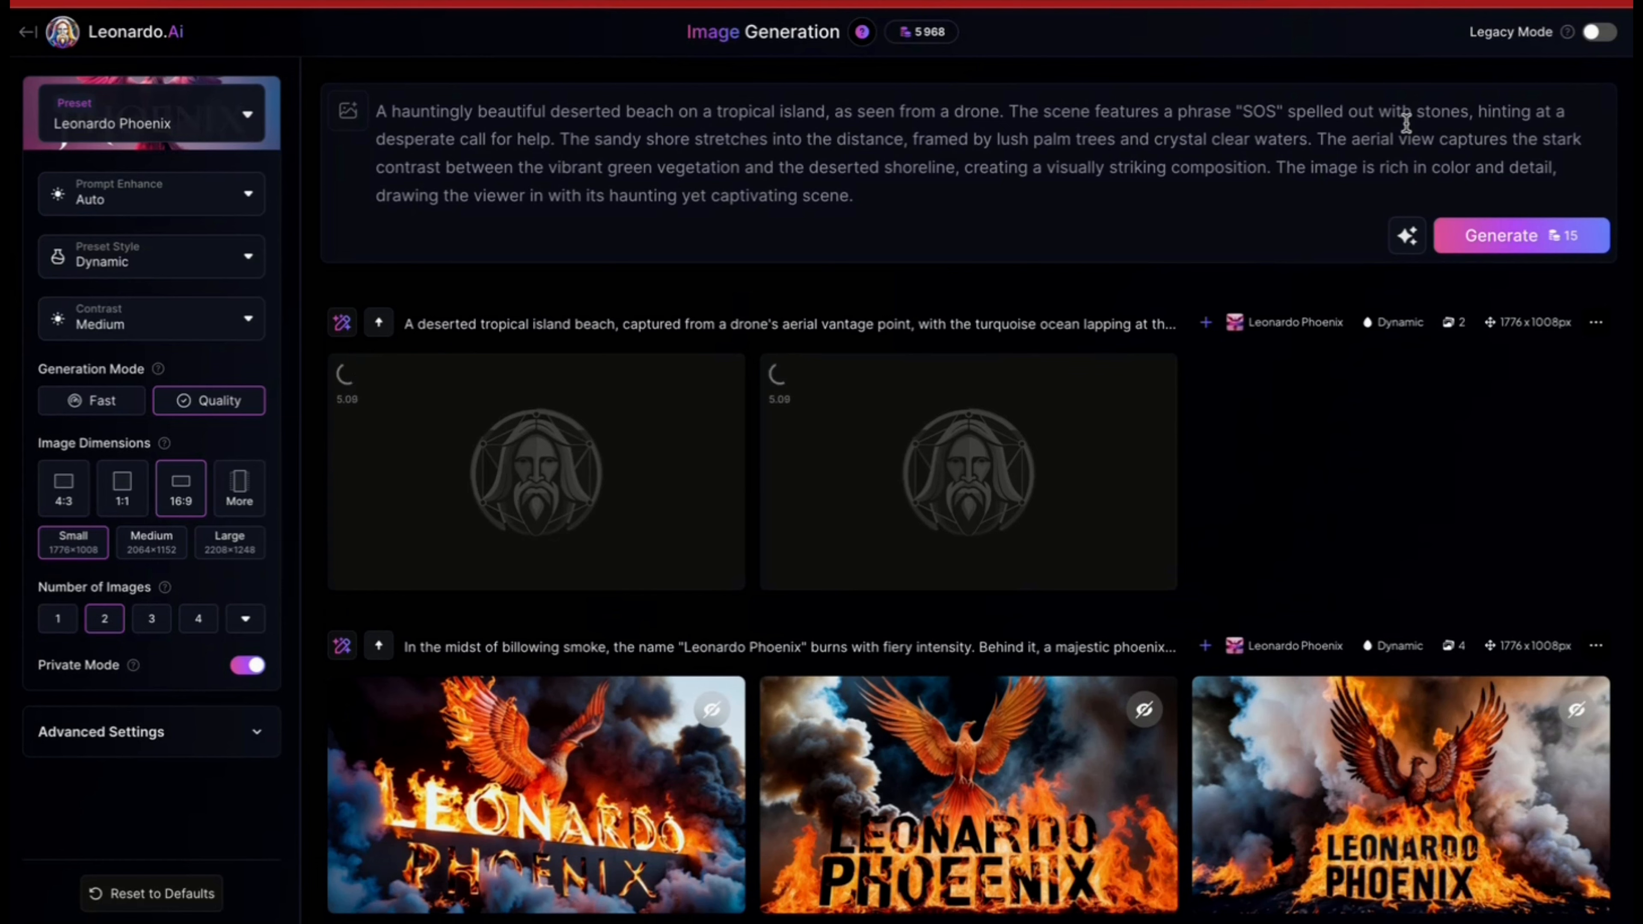
left_click(1491, 239)
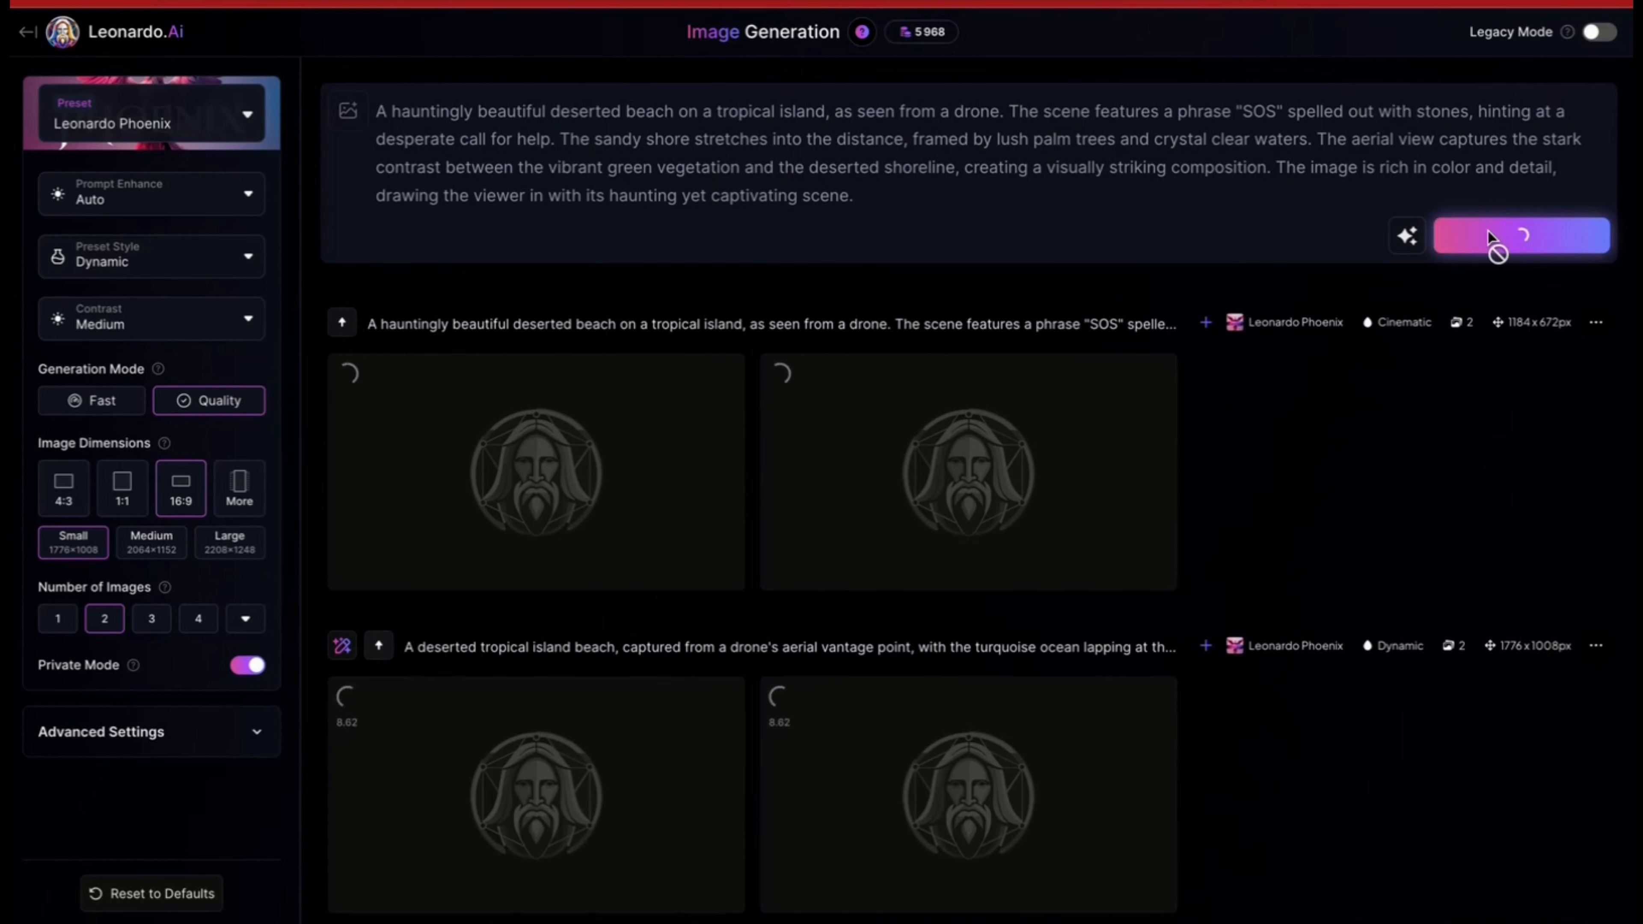
Step: View the second SOS beach image from the French prompt enlarged and magnify the stone lettering
scroll(1320, 240, "down", 2)
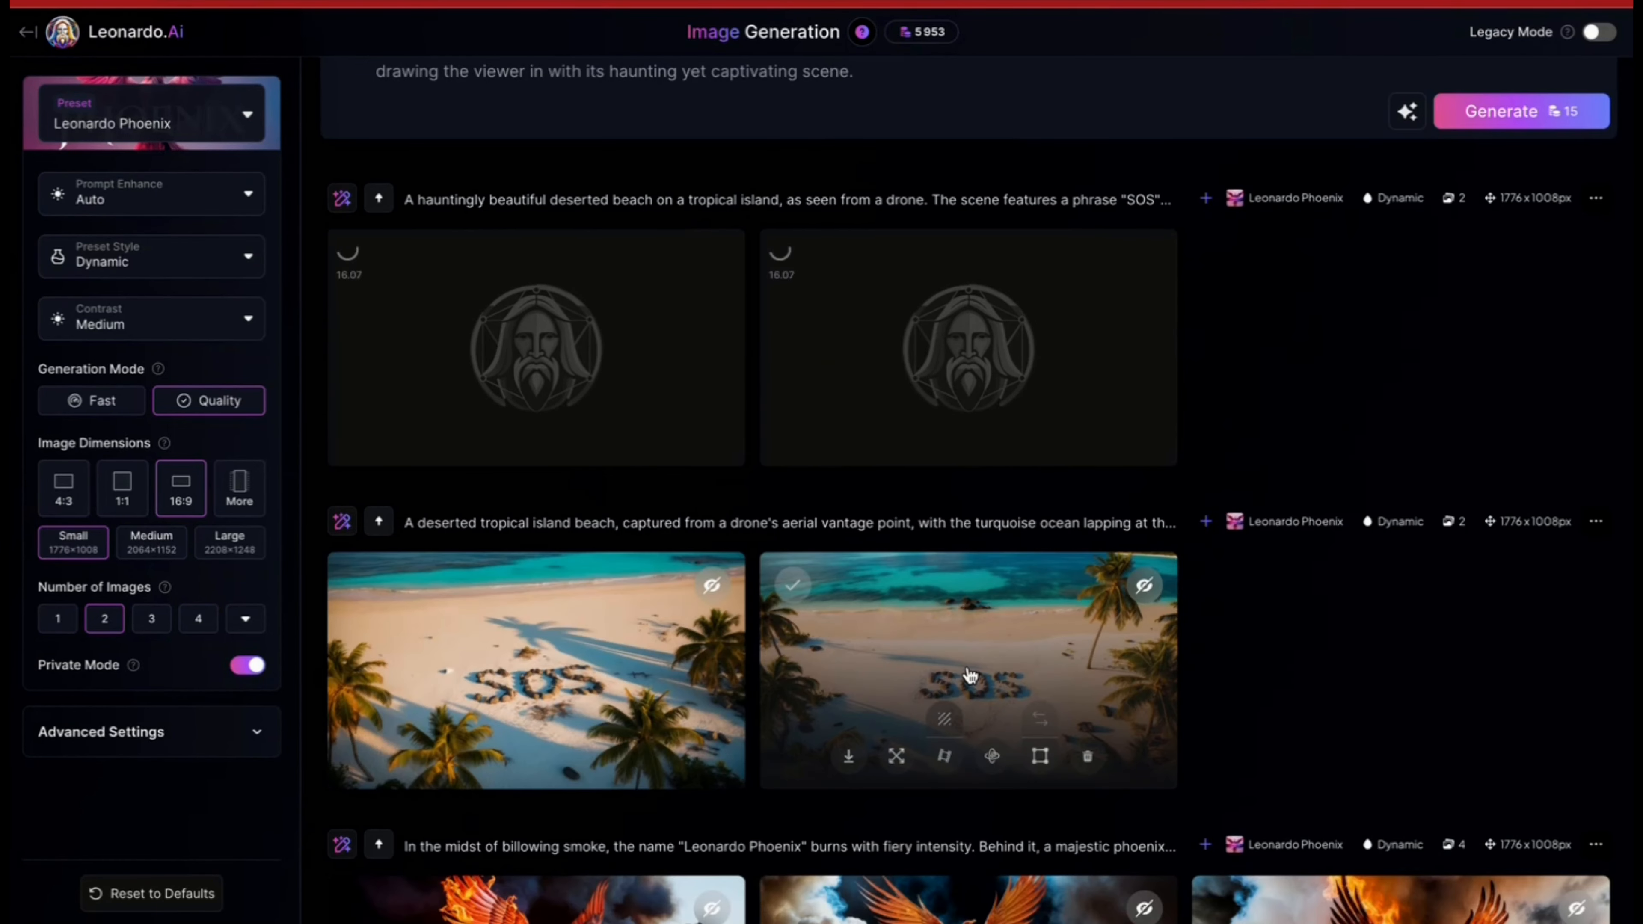
left_click(969, 668)
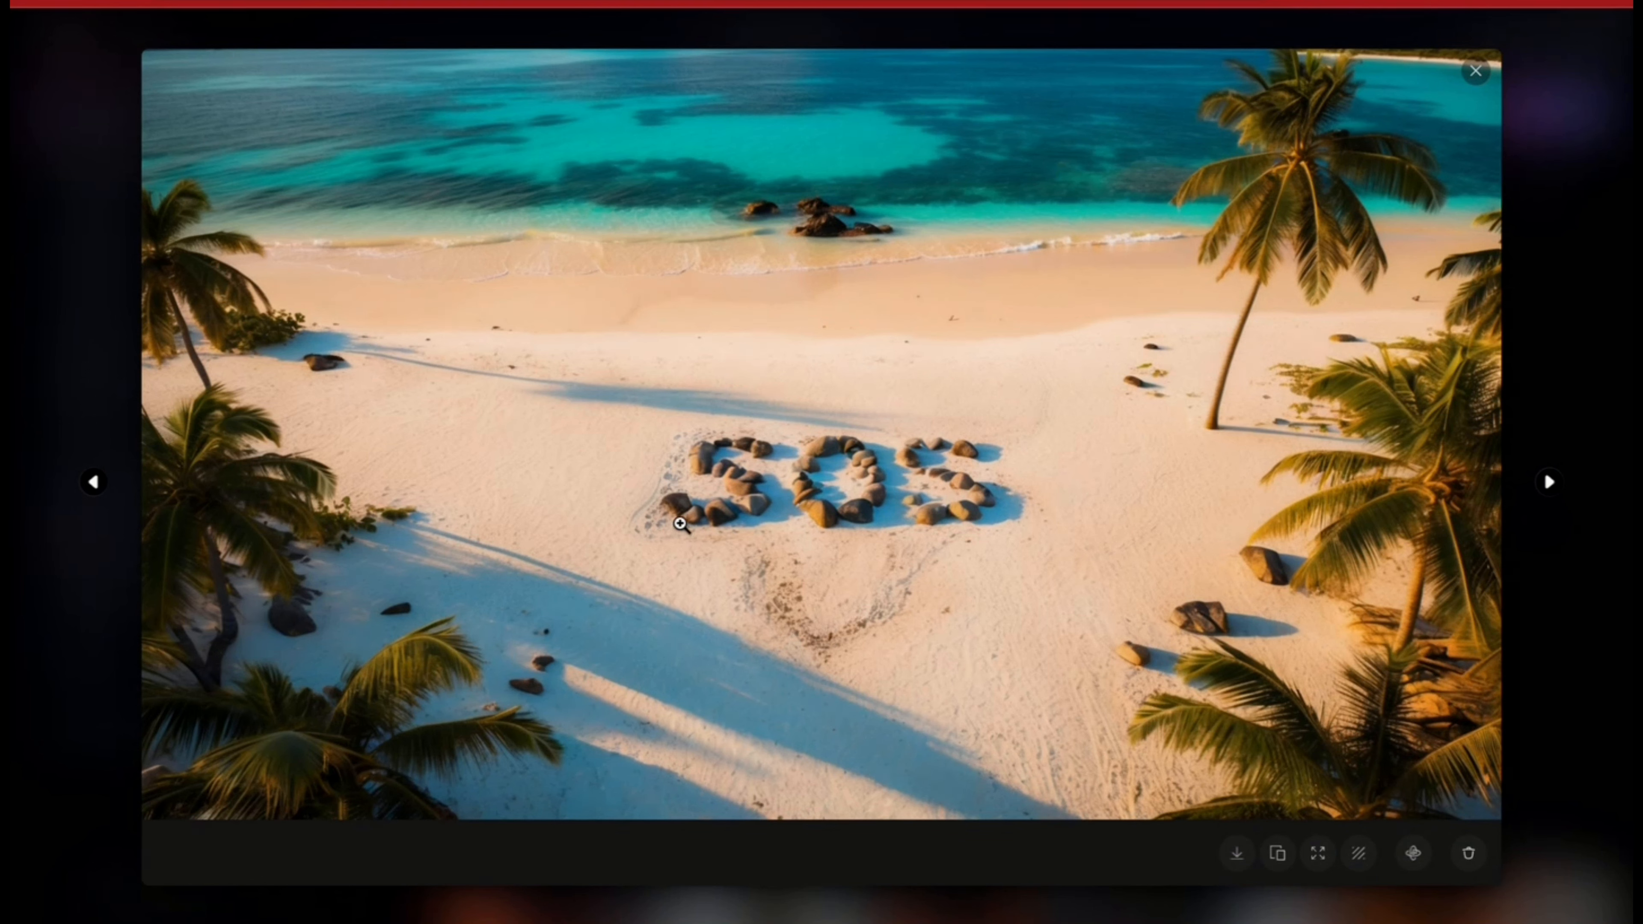
left_click(732, 500)
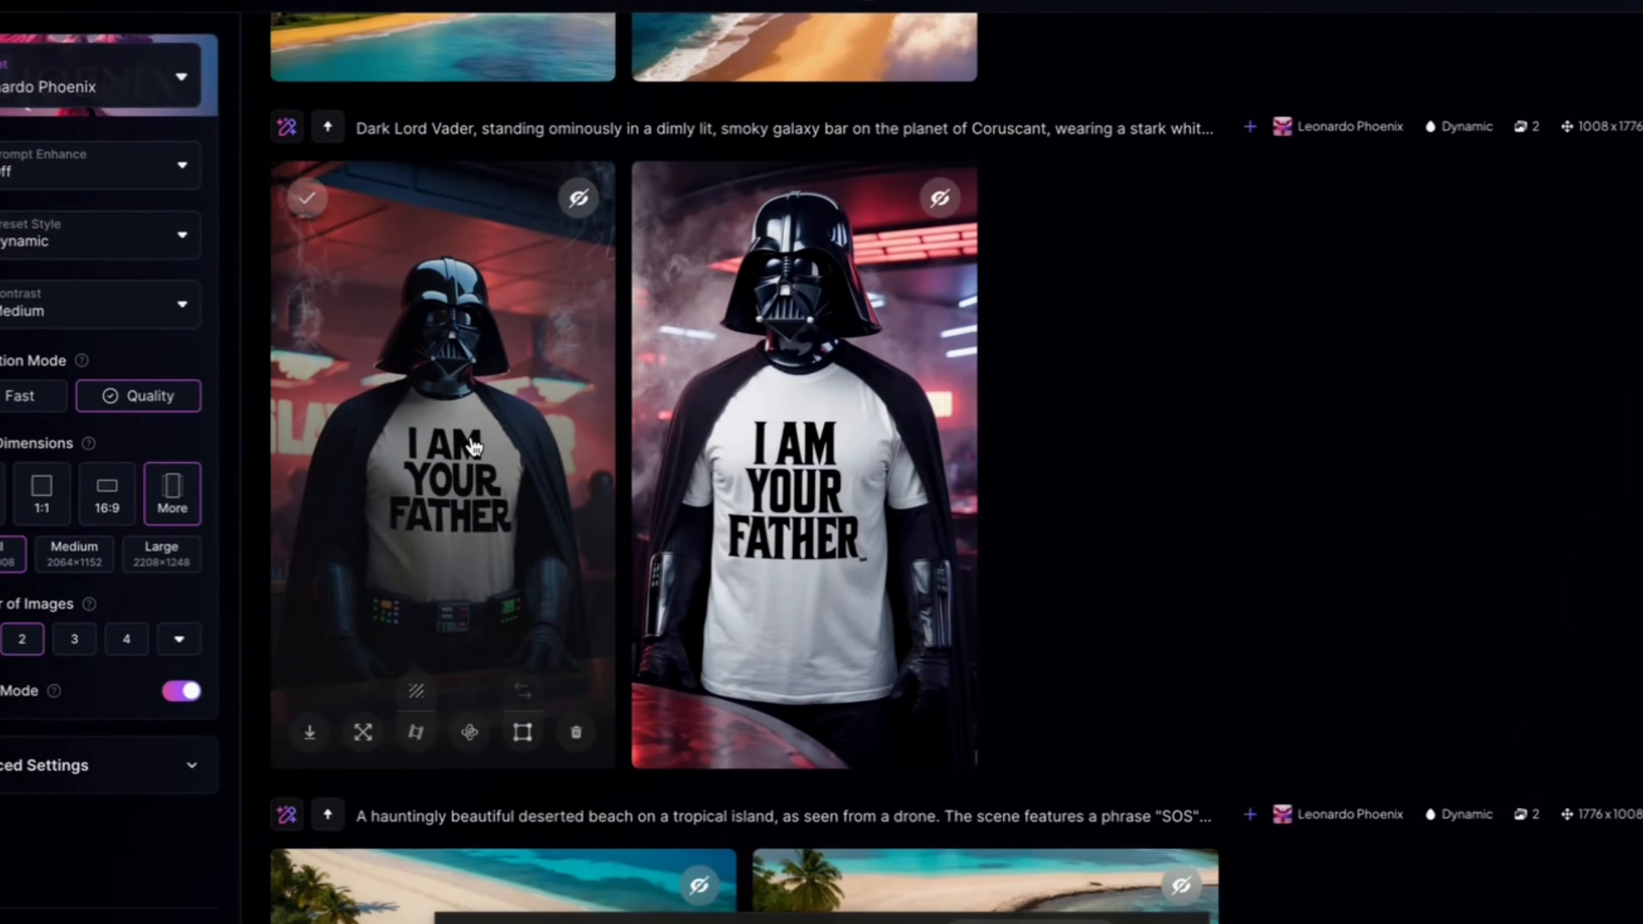
left_click(476, 445)
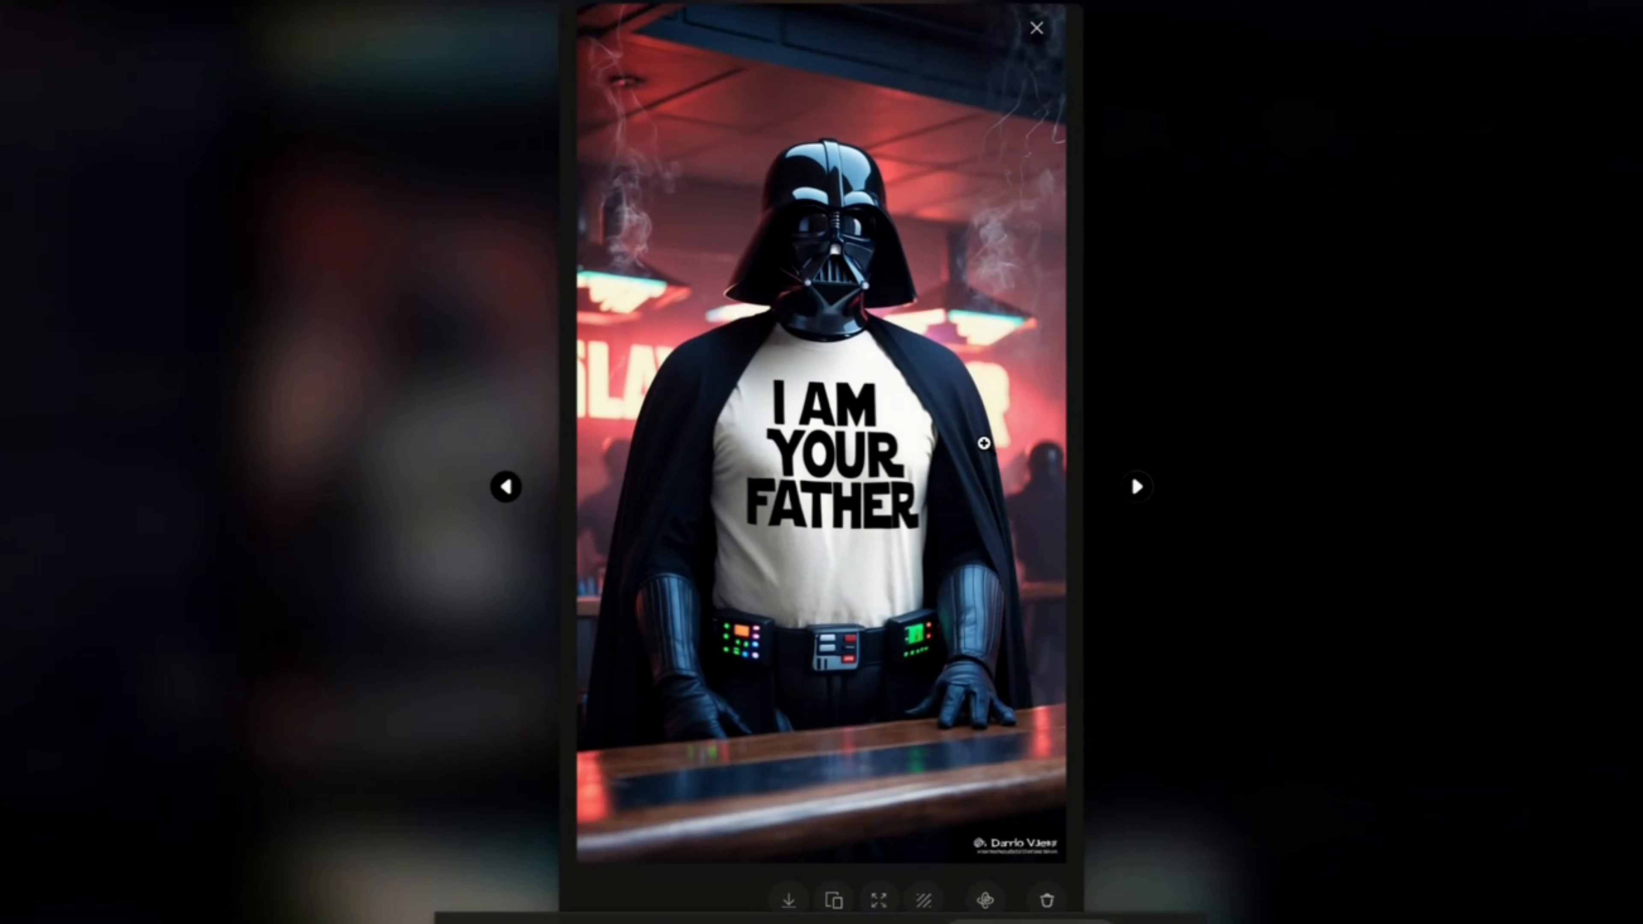
Step: Leave the enlarged Vader image and inspect the first pink propeller plane "I love you" image enlarged and magnified
left_click(1216, 333)
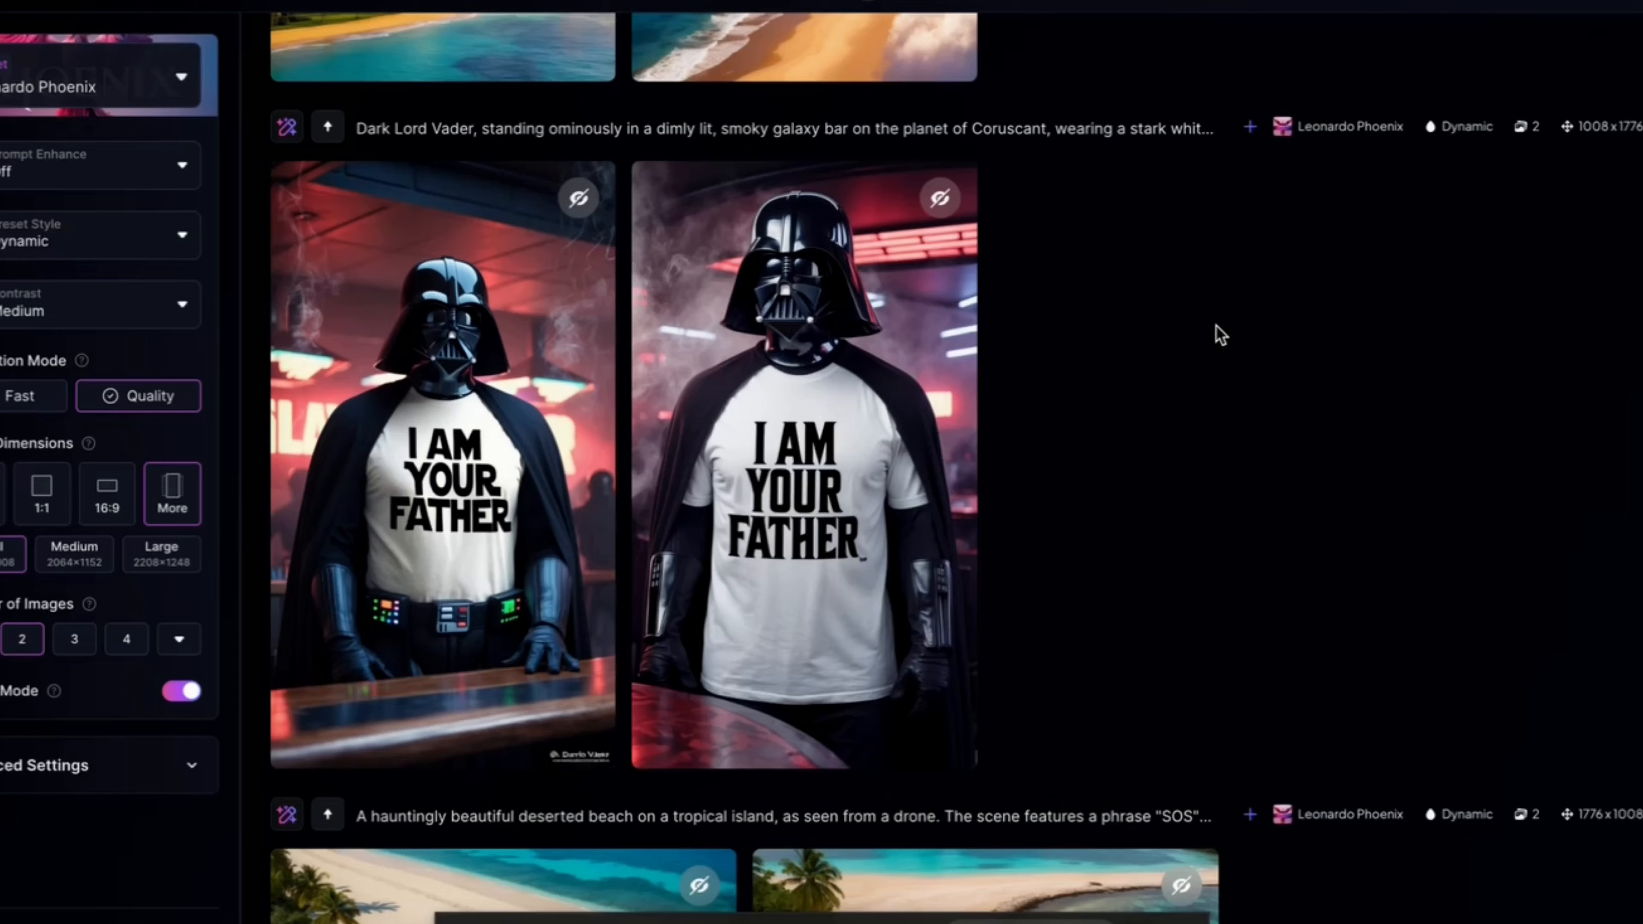
scroll(773, 294, "up", 5)
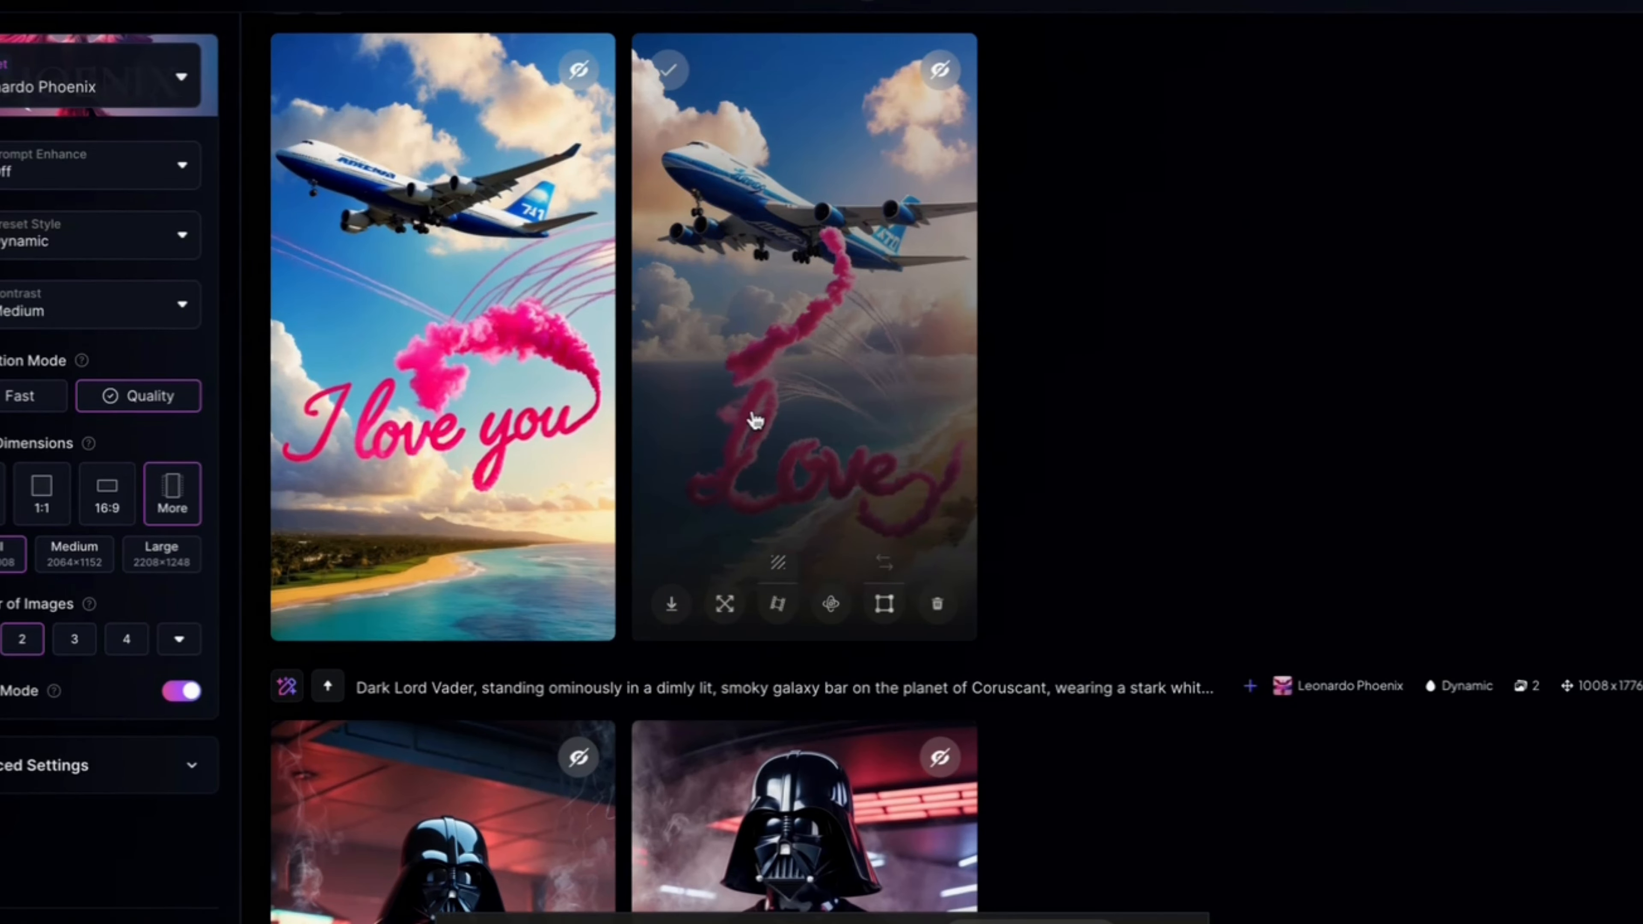
scroll(775, 349, "up", 10)
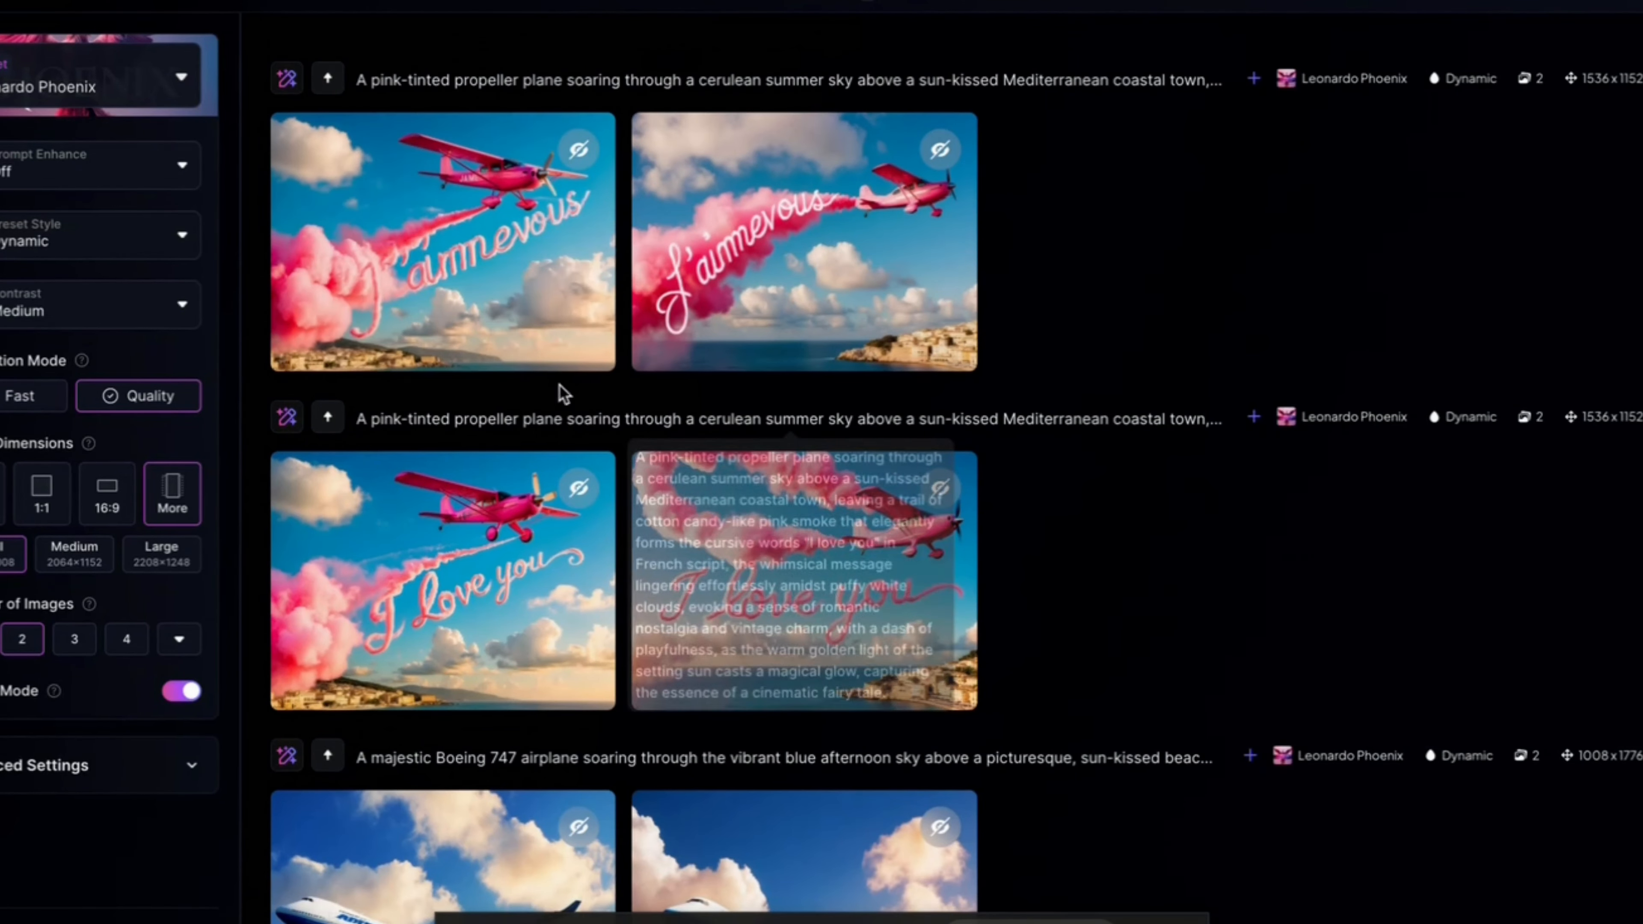
left_click(488, 562)
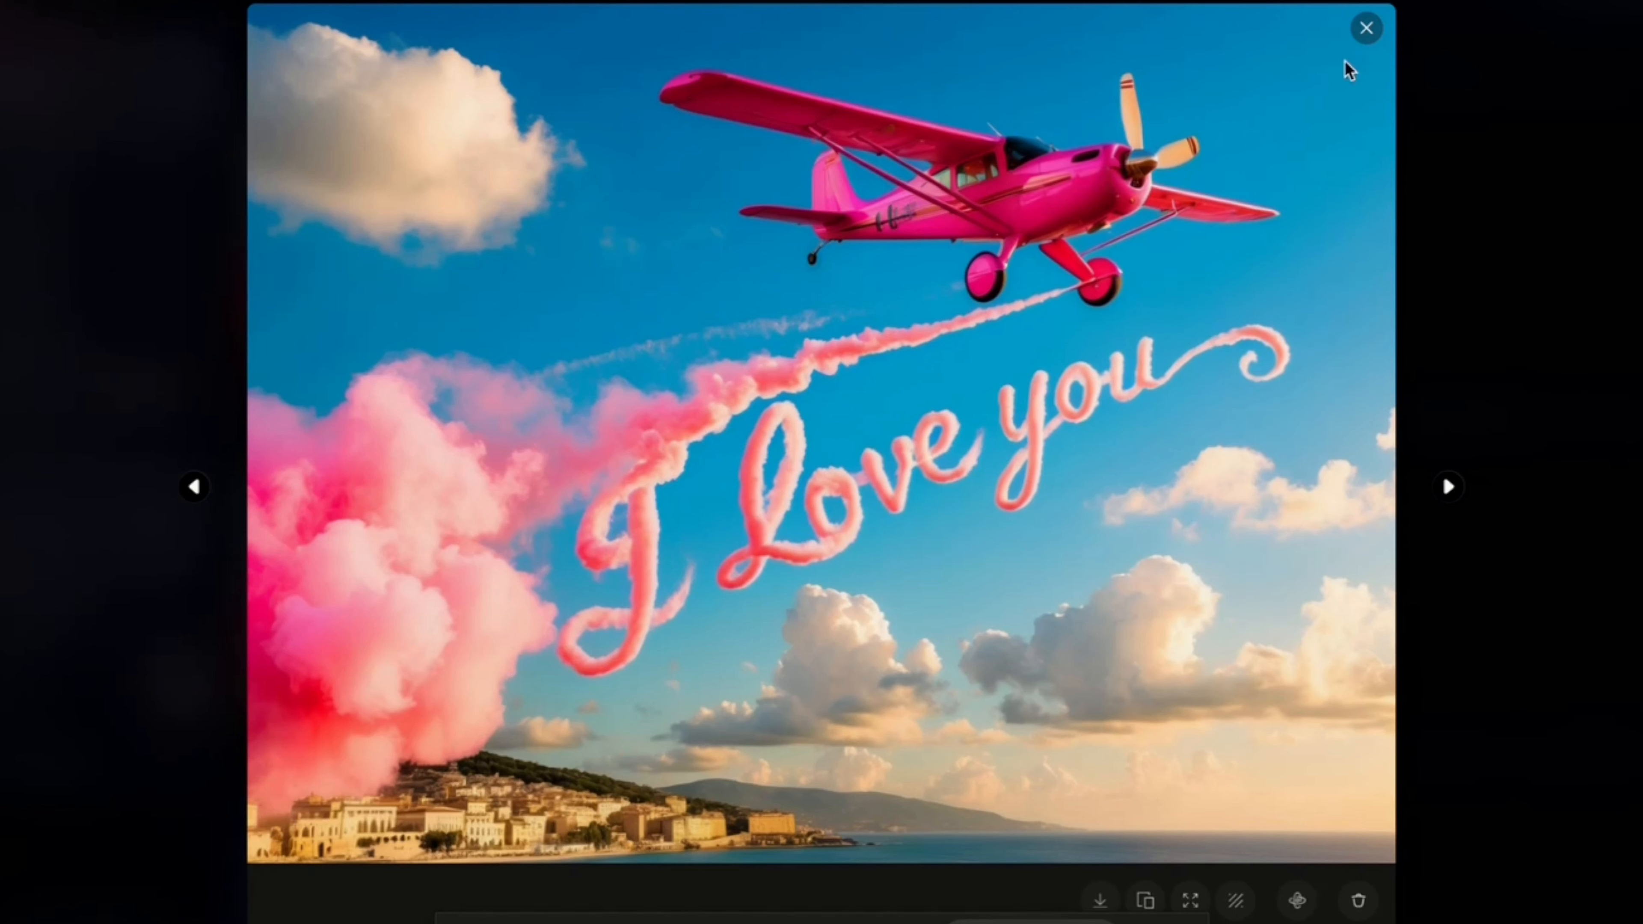
left_click(1078, 176)
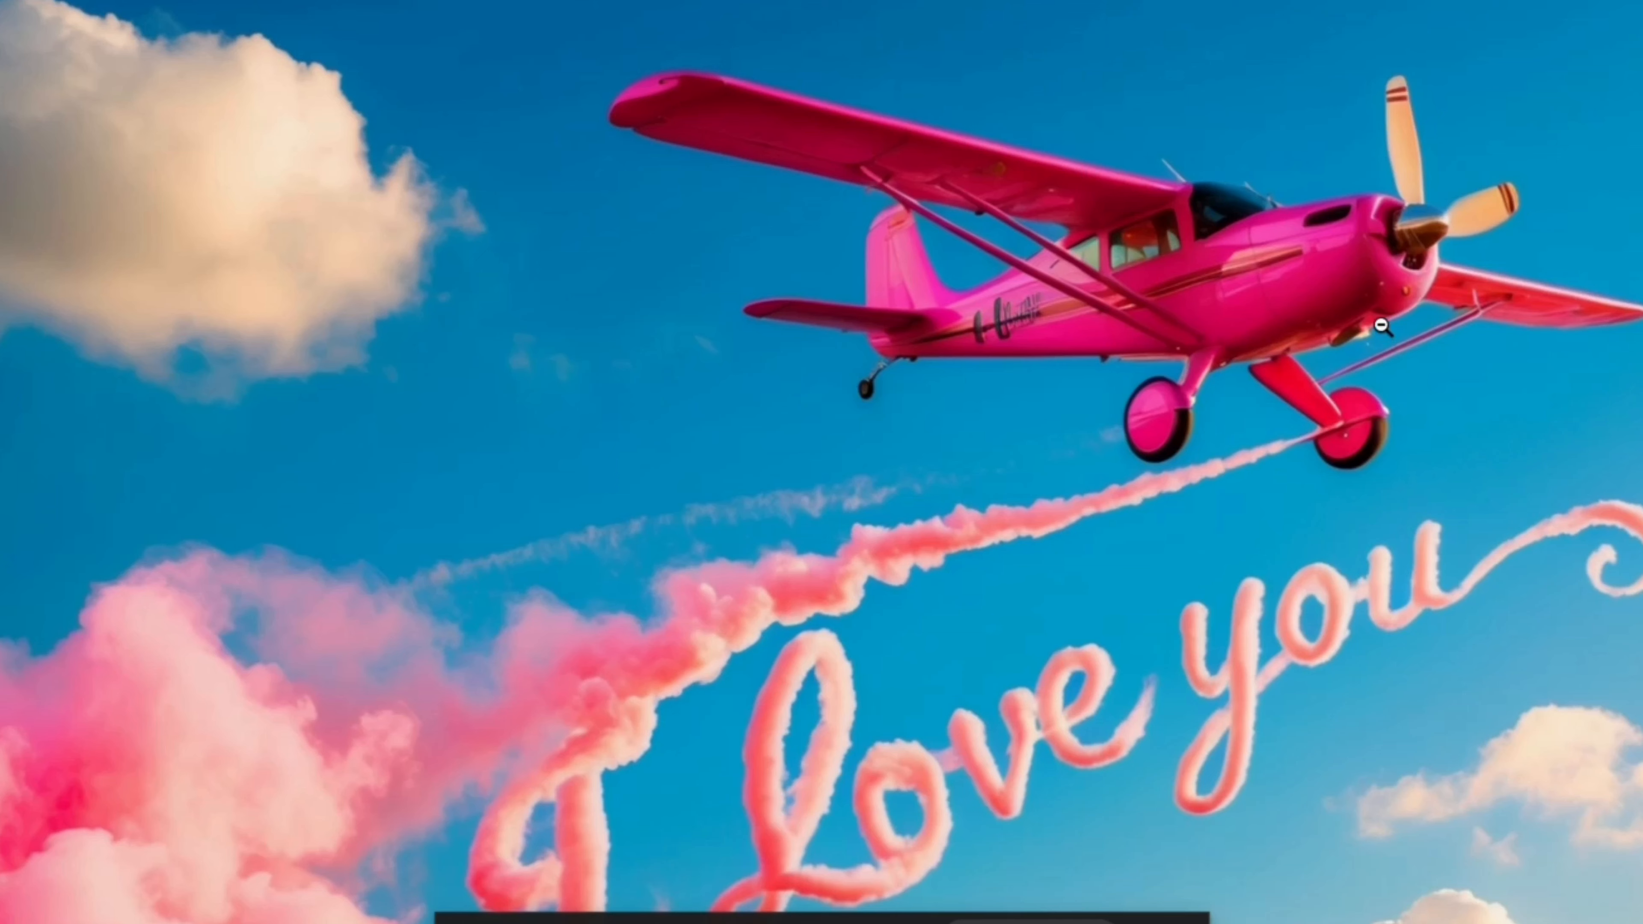
left_click(1265, 332)
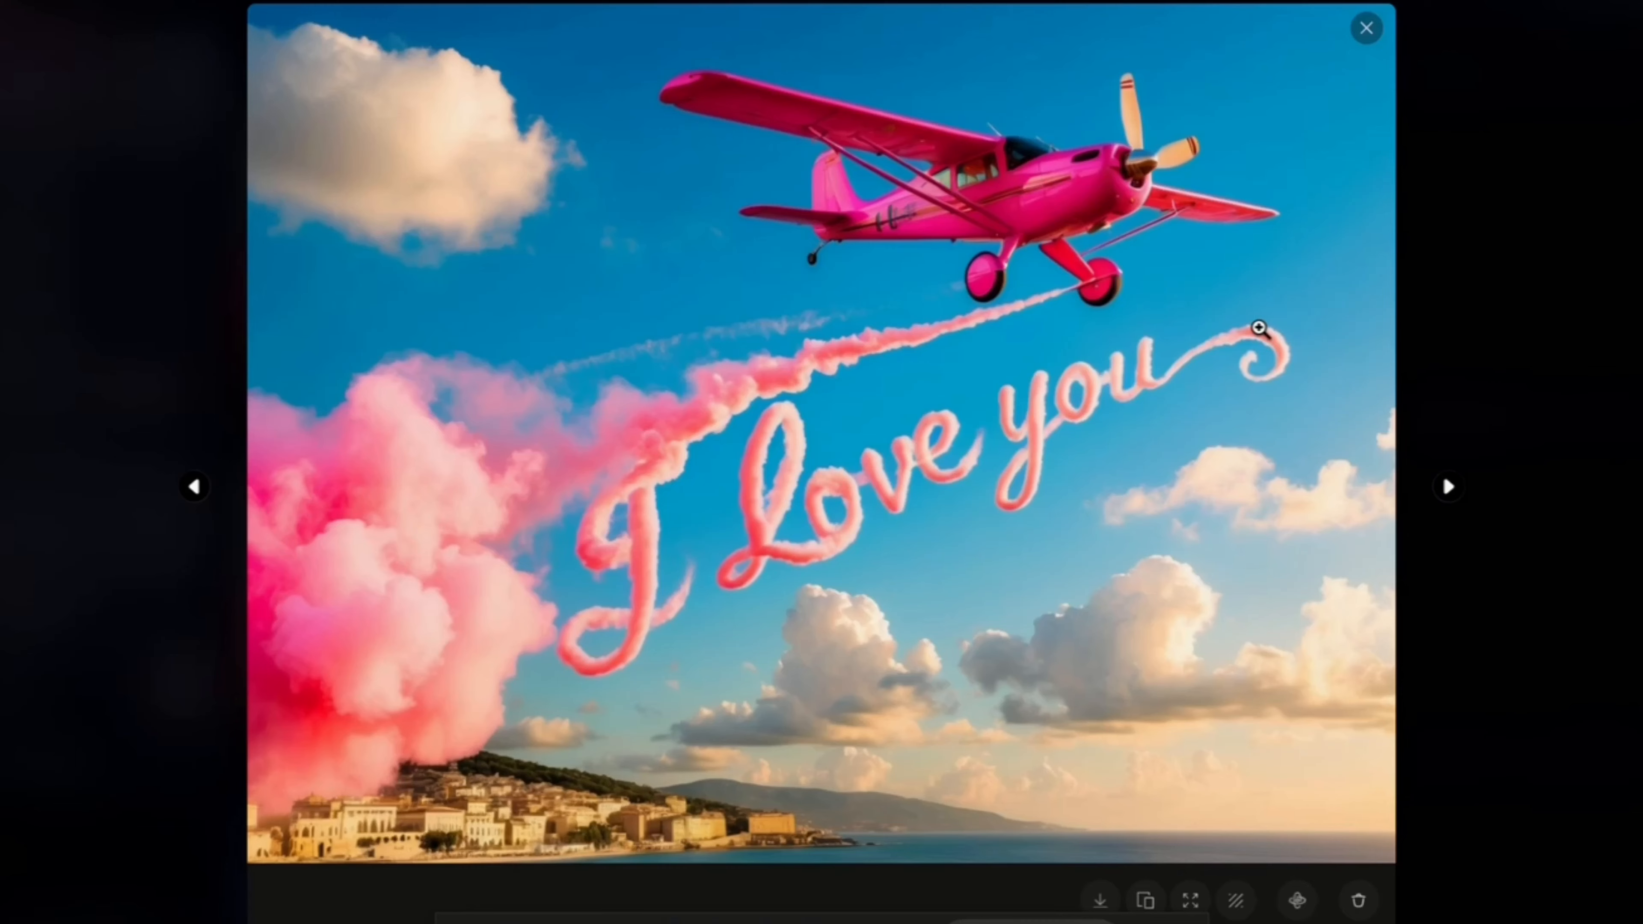
left_click(1366, 28)
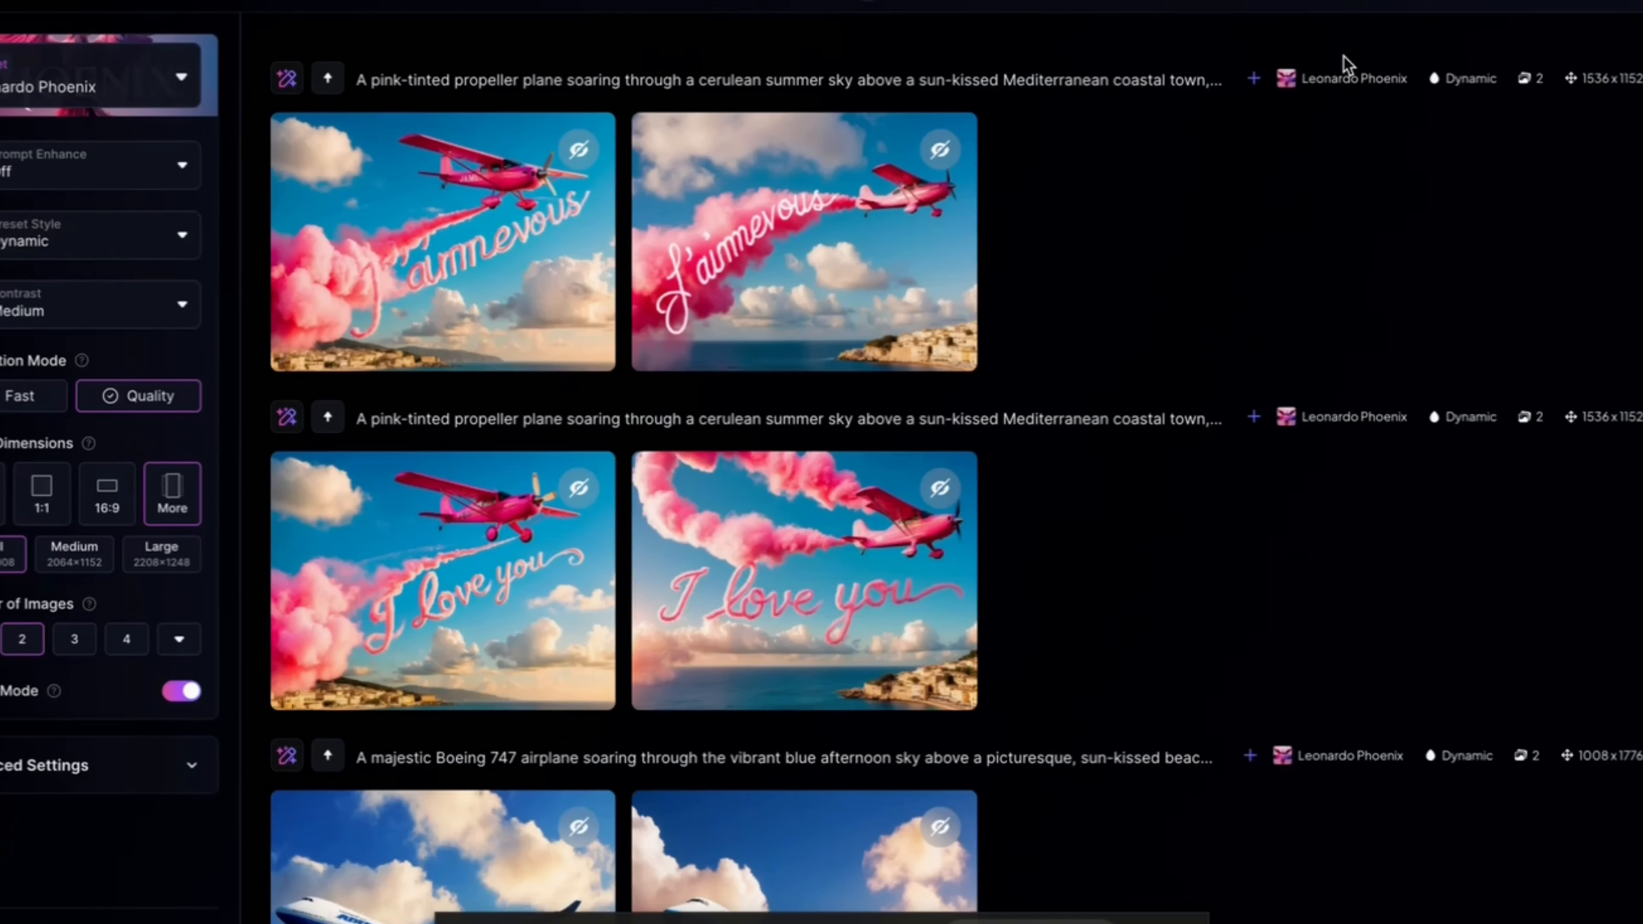
Step: Look back through the earlier generations and view the first image of the four-image "Coffee is my drug" set enlarged
scroll(812, 408, "down", 20)
scroll(812, 408, "up", 10)
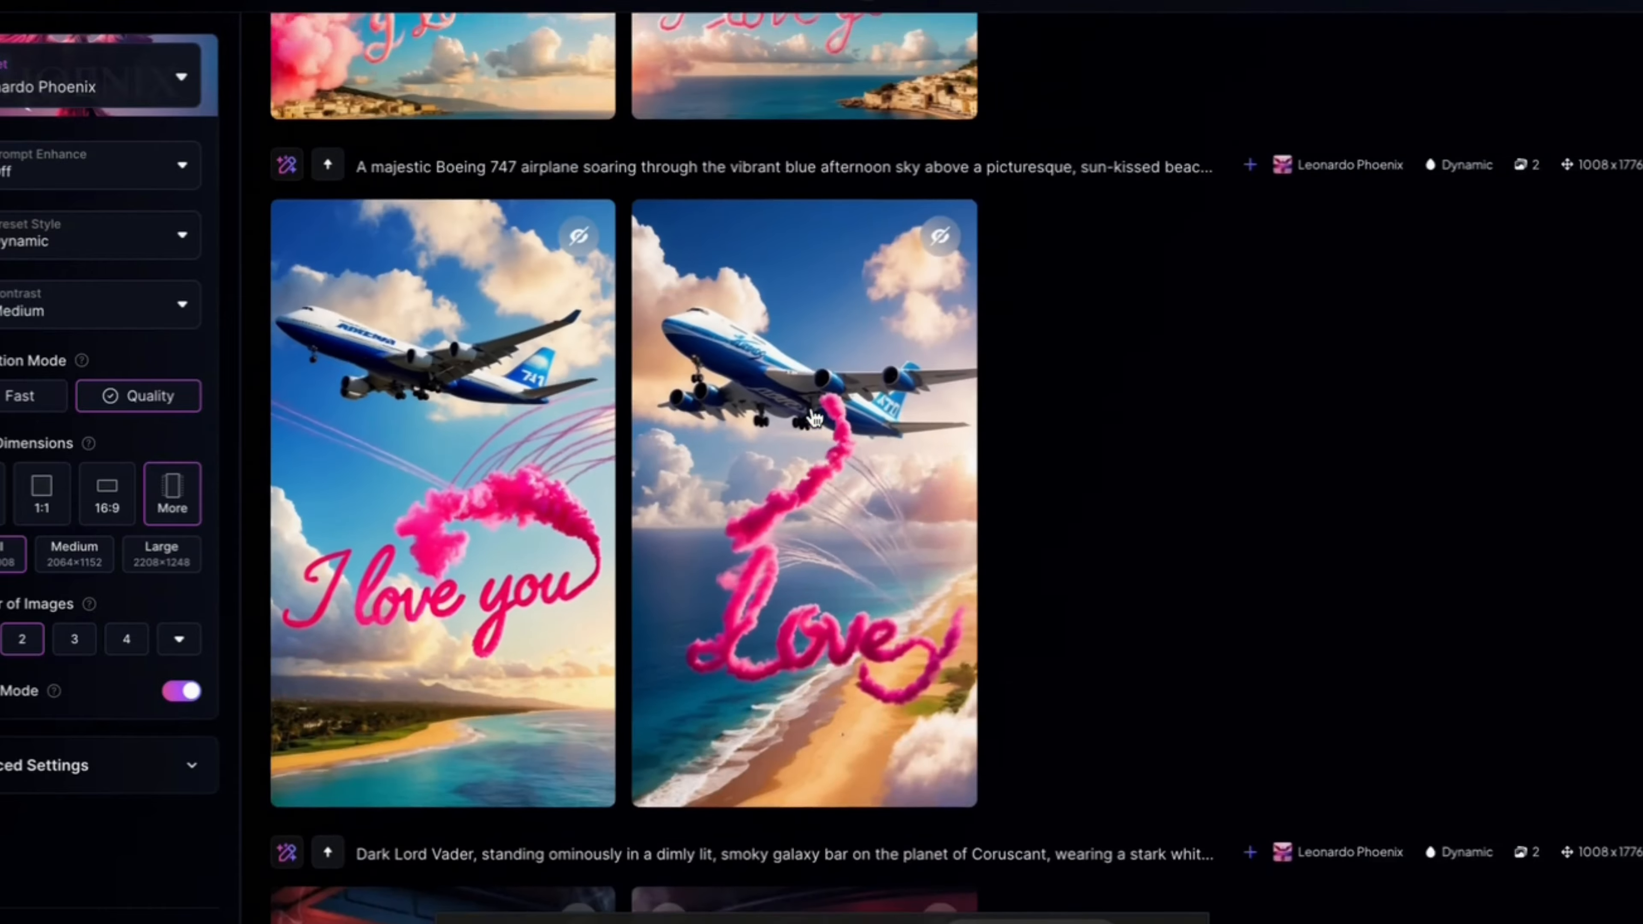
scroll(813, 408, "down", 6)
scroll(812, 408, "down", 15)
scroll(814, 414, "up", 5)
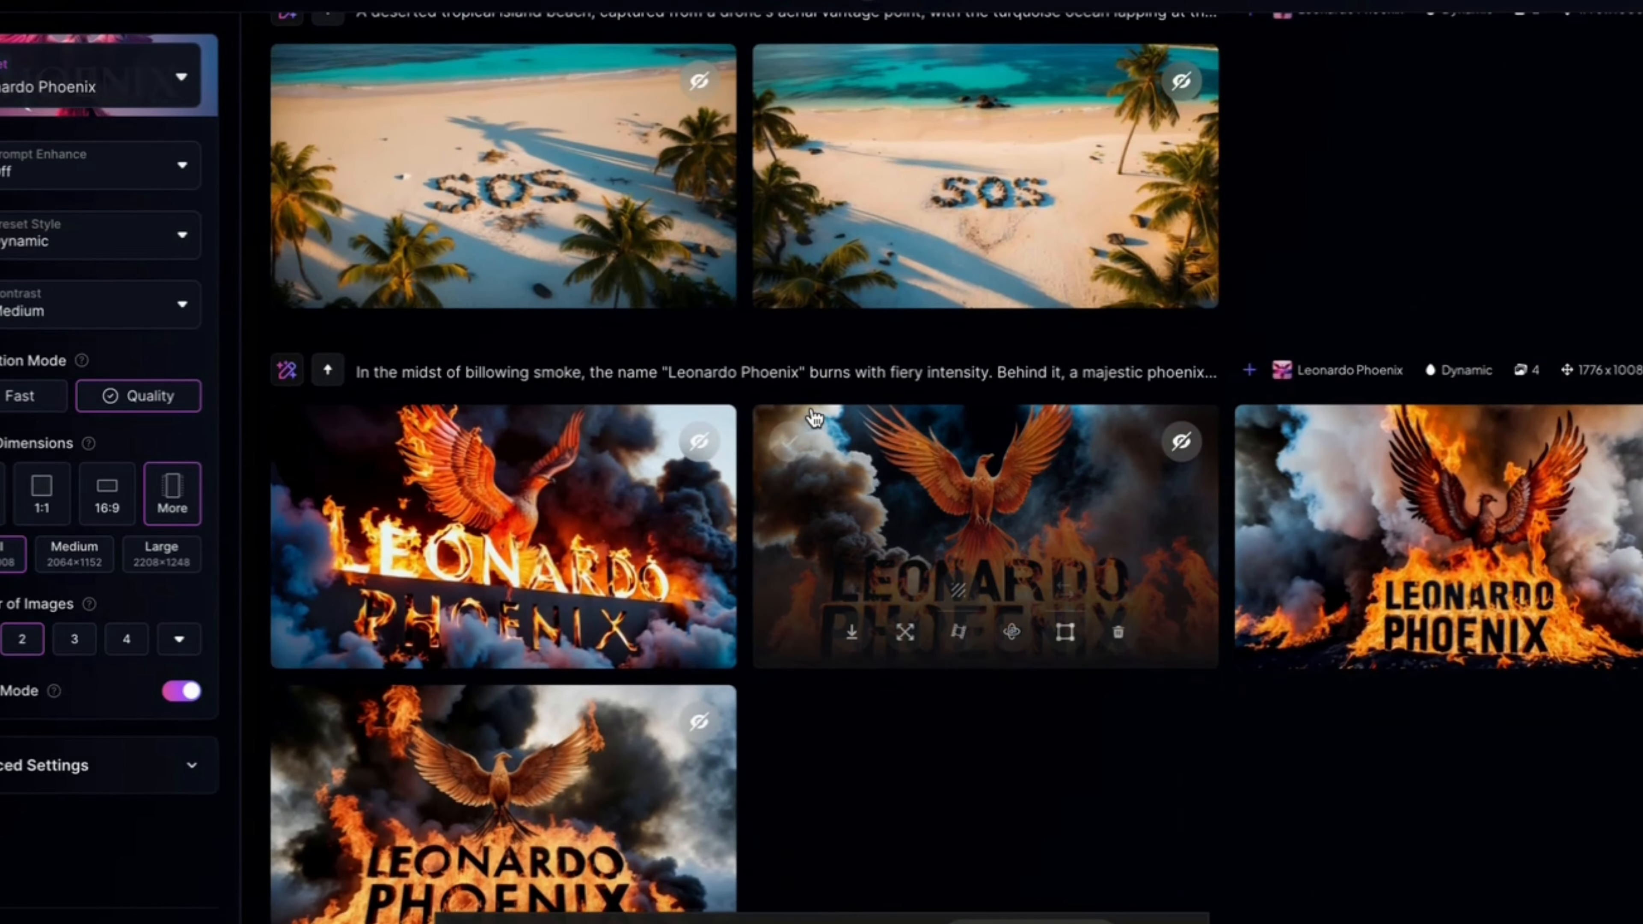
scroll(813, 417, "down", 12)
scroll(814, 418, "up", 2)
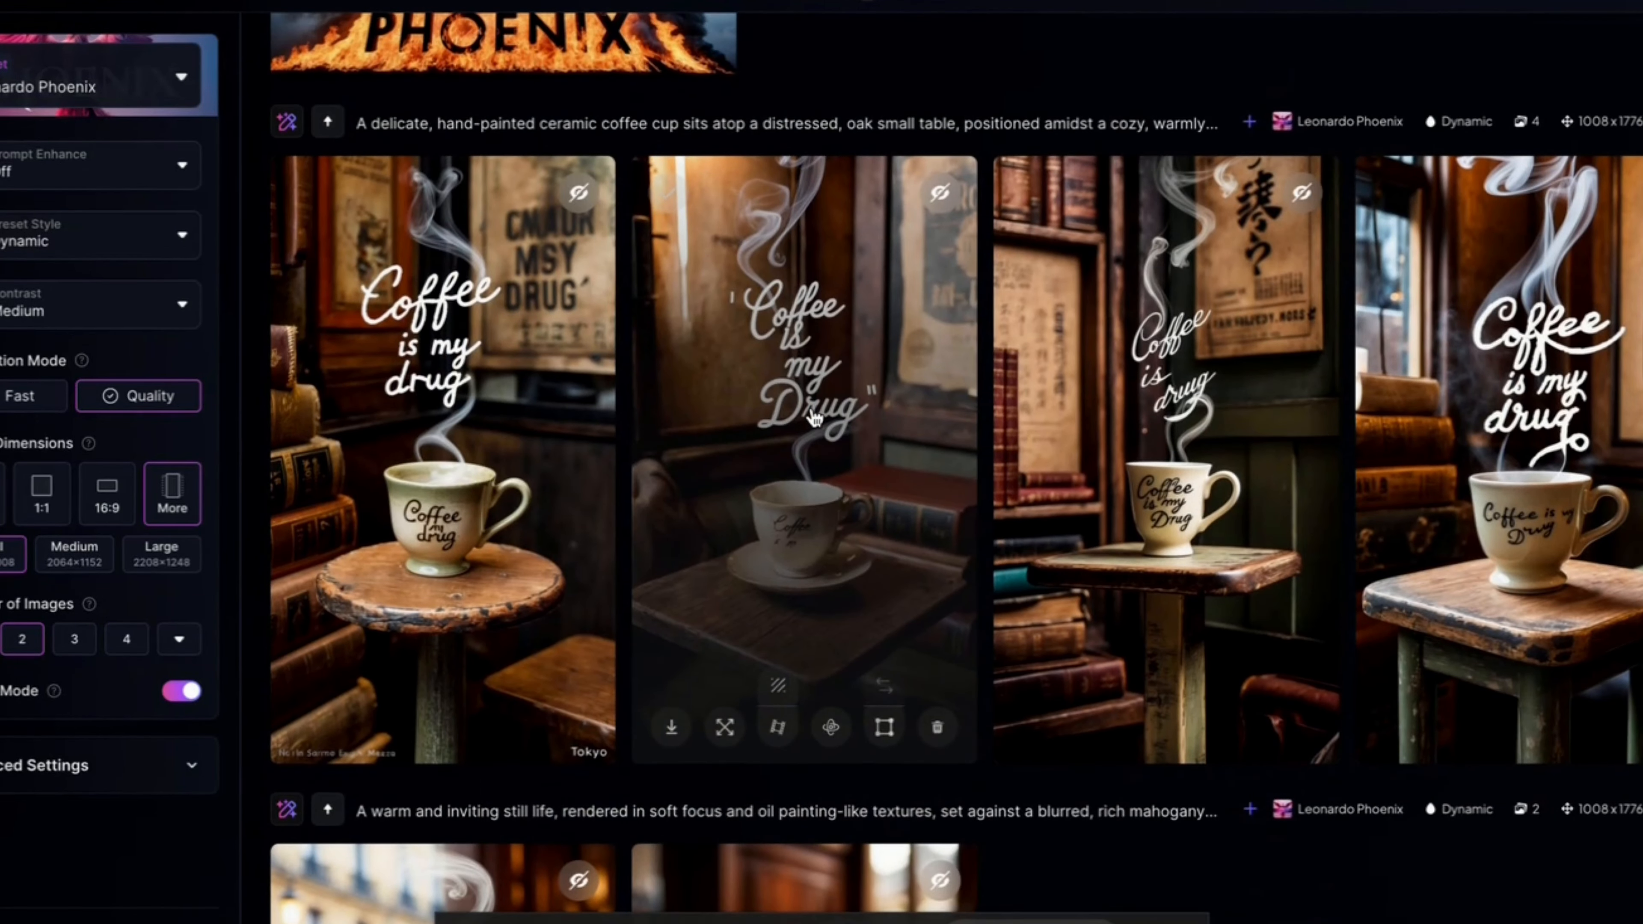
left_click(455, 432)
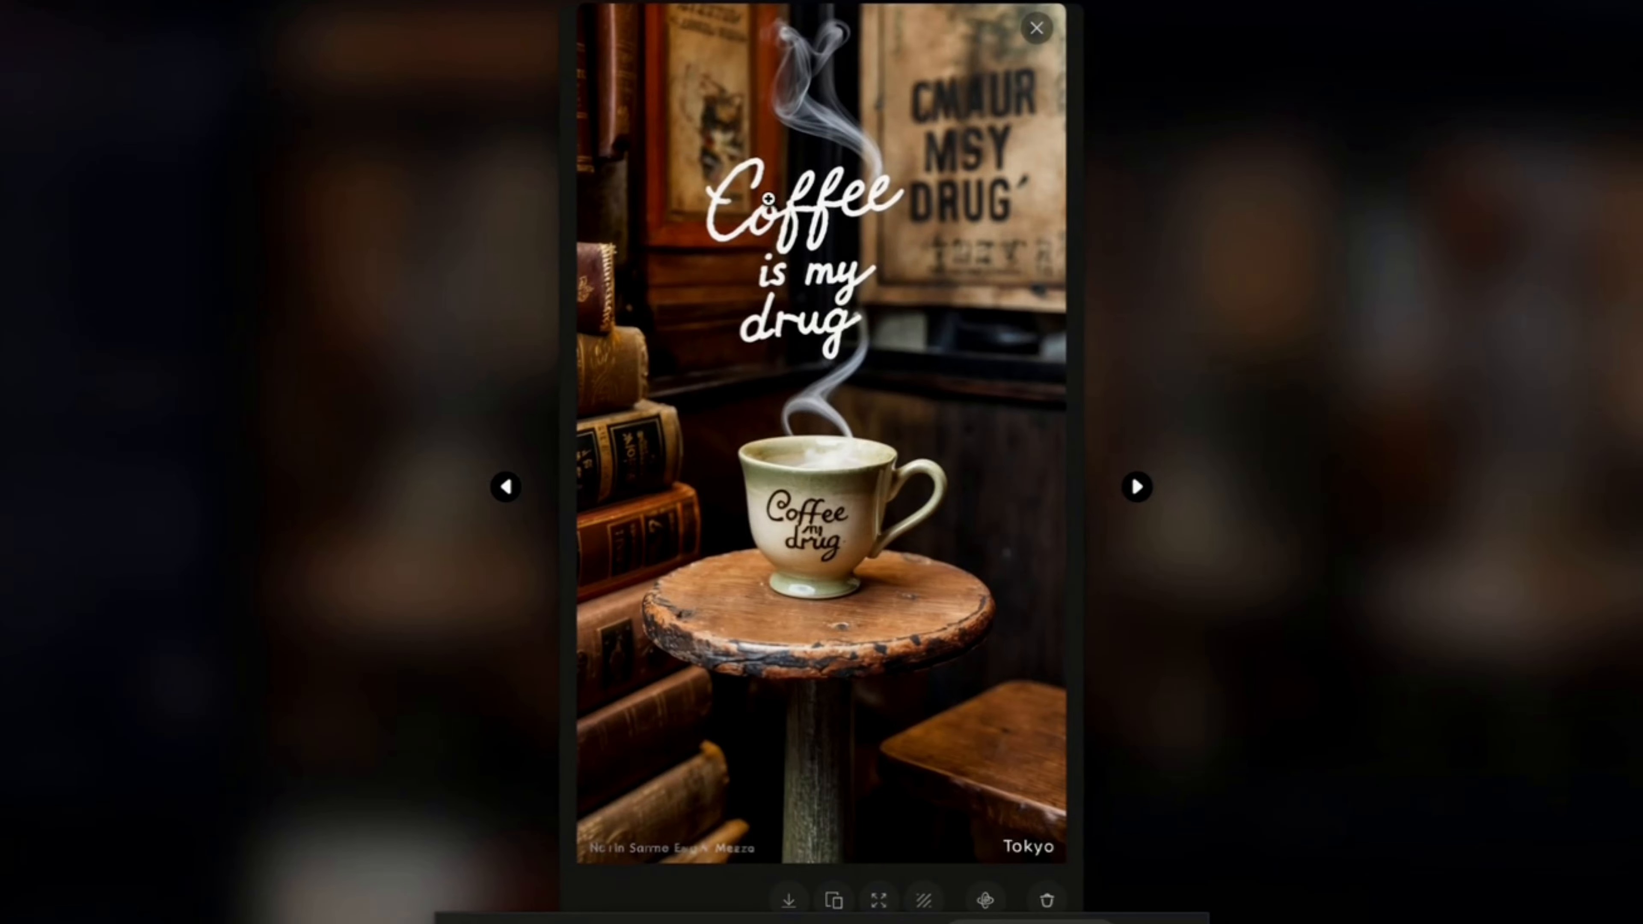
left_click(1320, 284)
scroll(1113, 466, "down", 15)
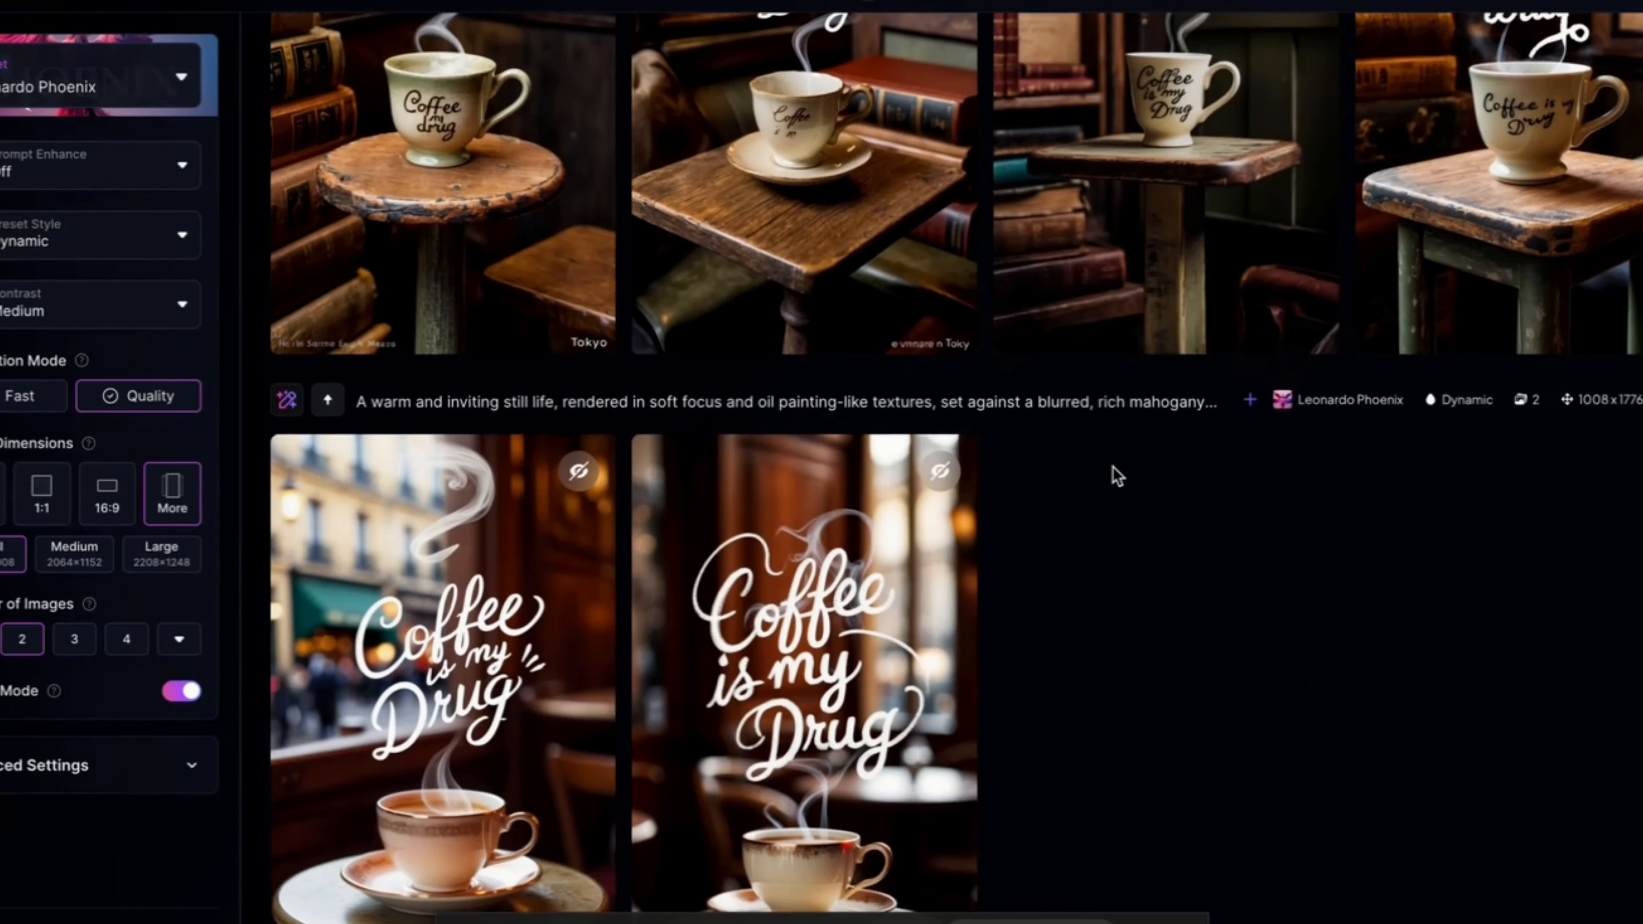
scroll(1112, 465, "up", 3)
left_click(773, 285)
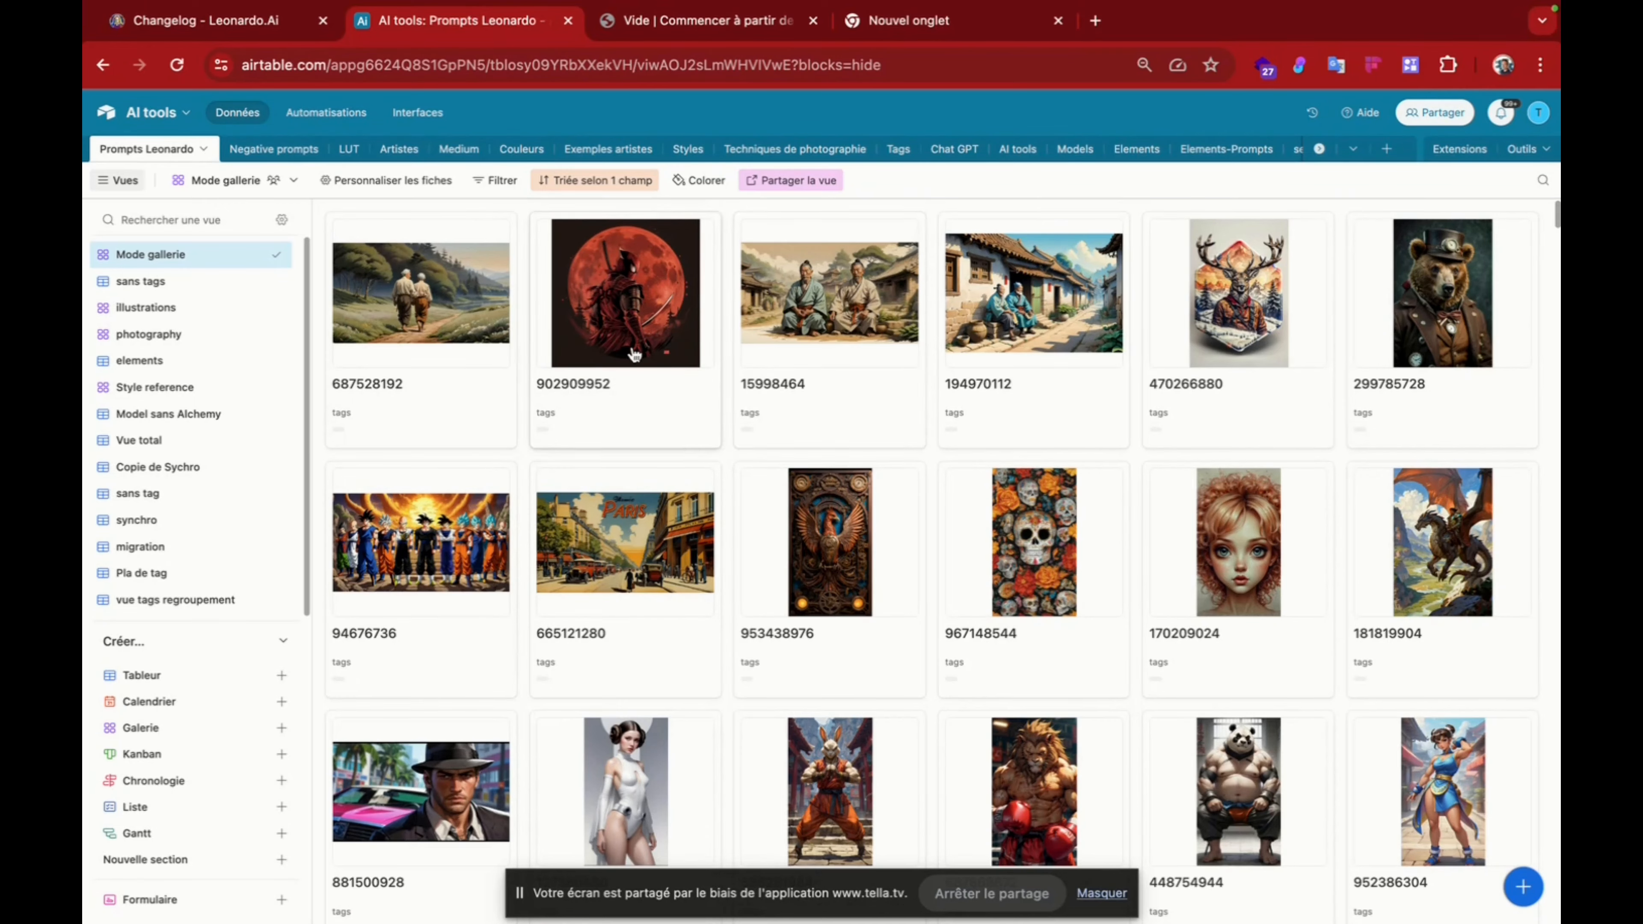
Step: Browse the Airtable gallery of Leonardo prompts and copy the elderly man and son prompt from record 687528192
scroll(635, 389, "down", 10)
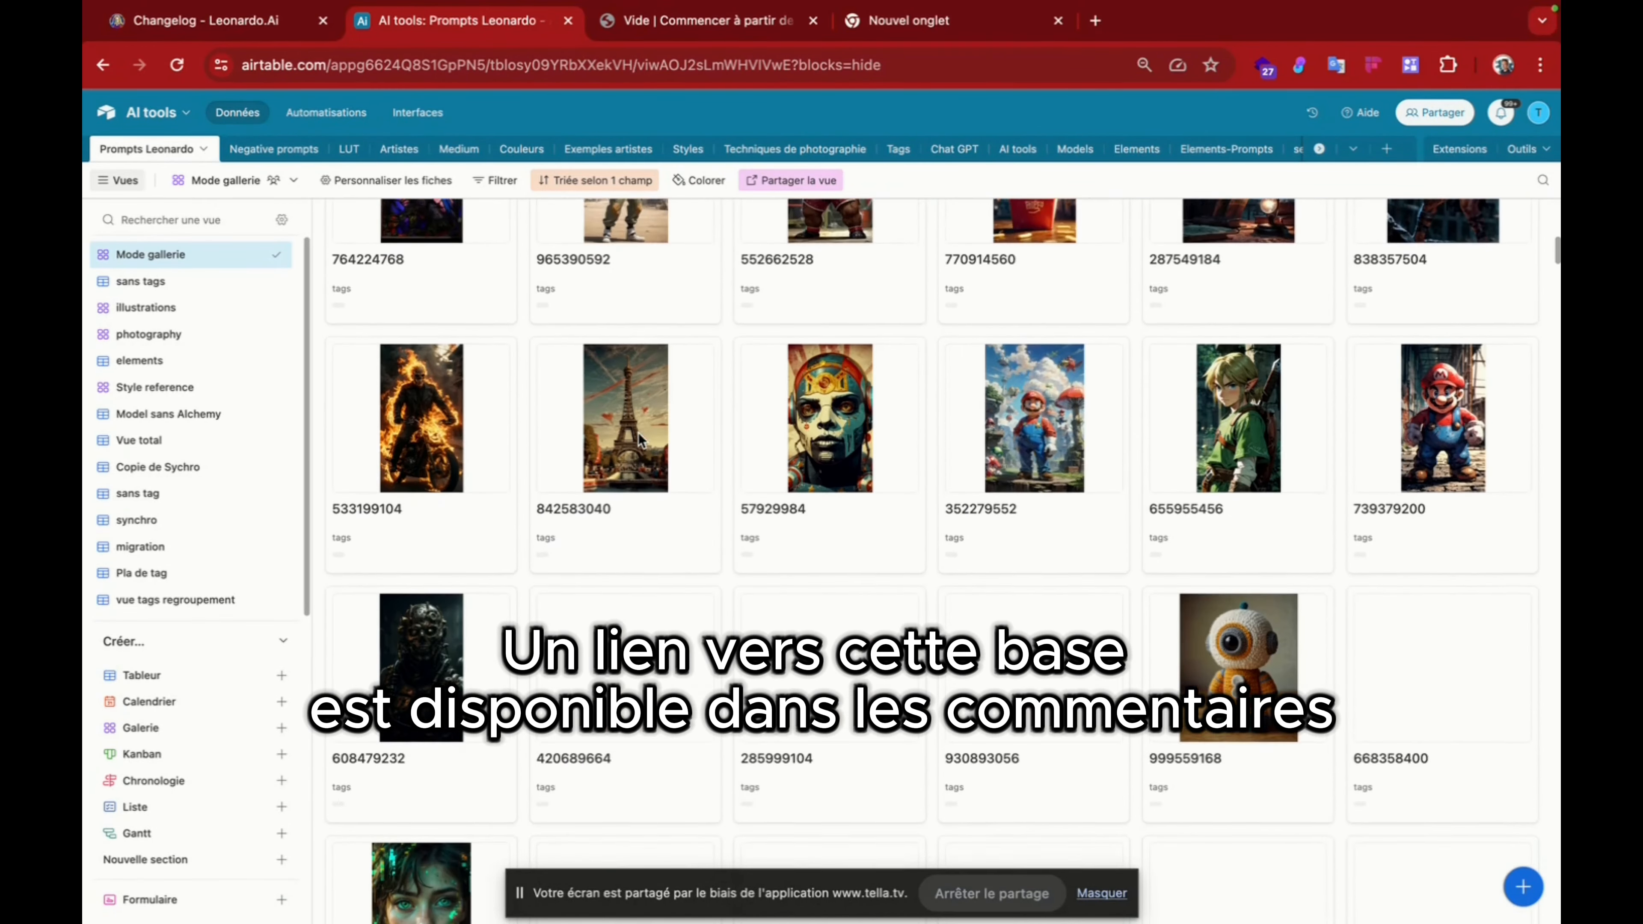
scroll(638, 433, "down", 10)
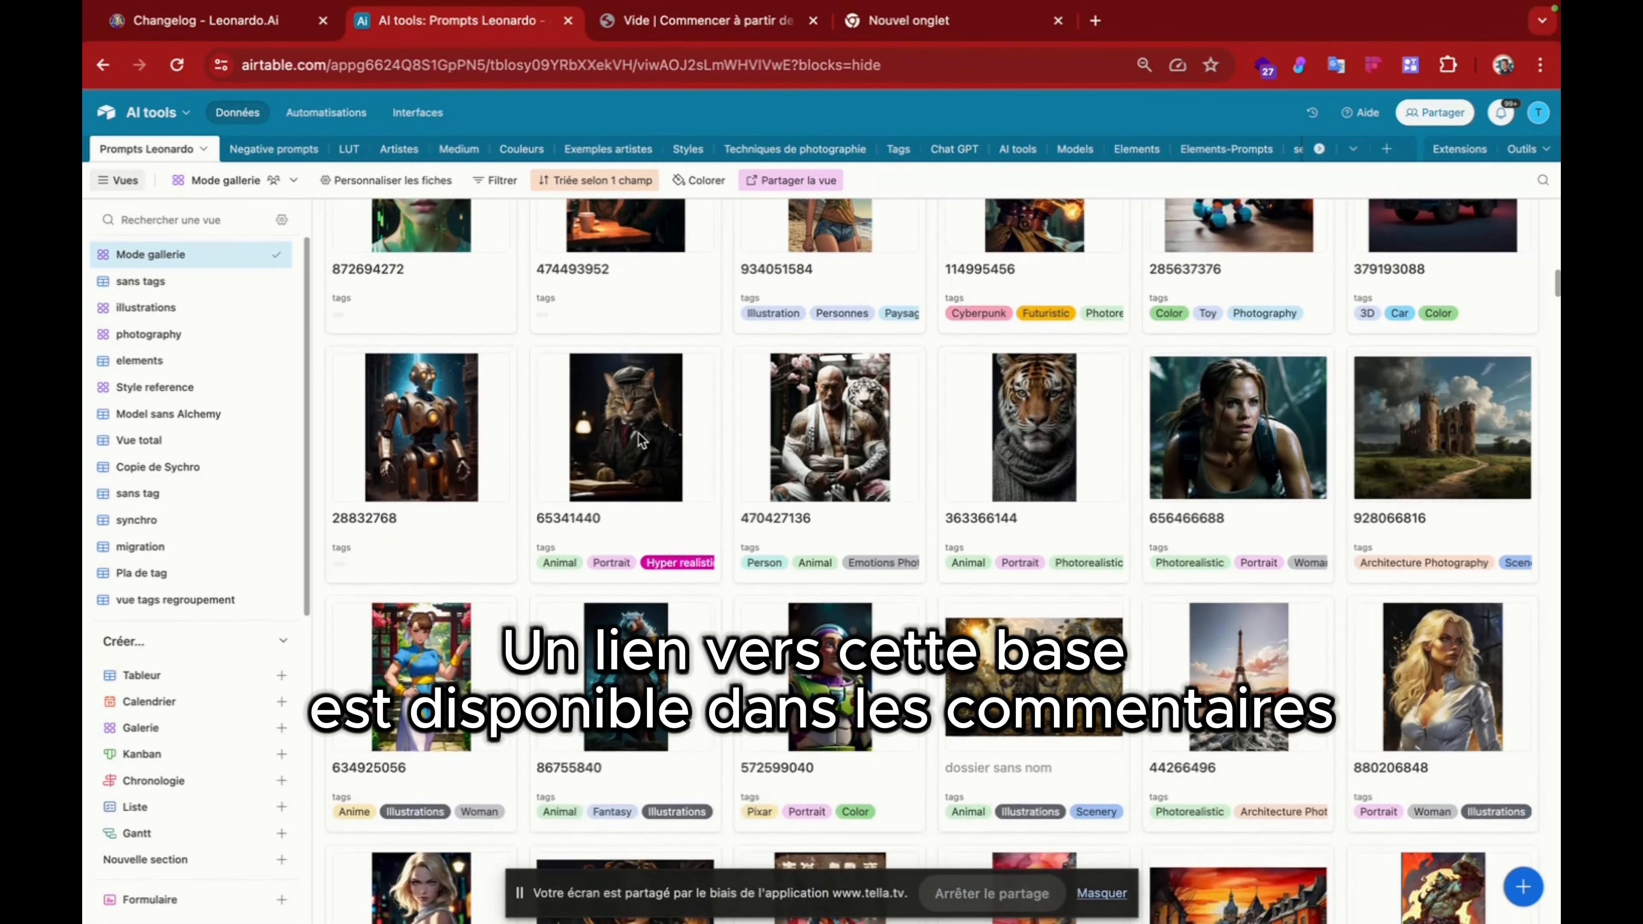
scroll(641, 440, "down", 15)
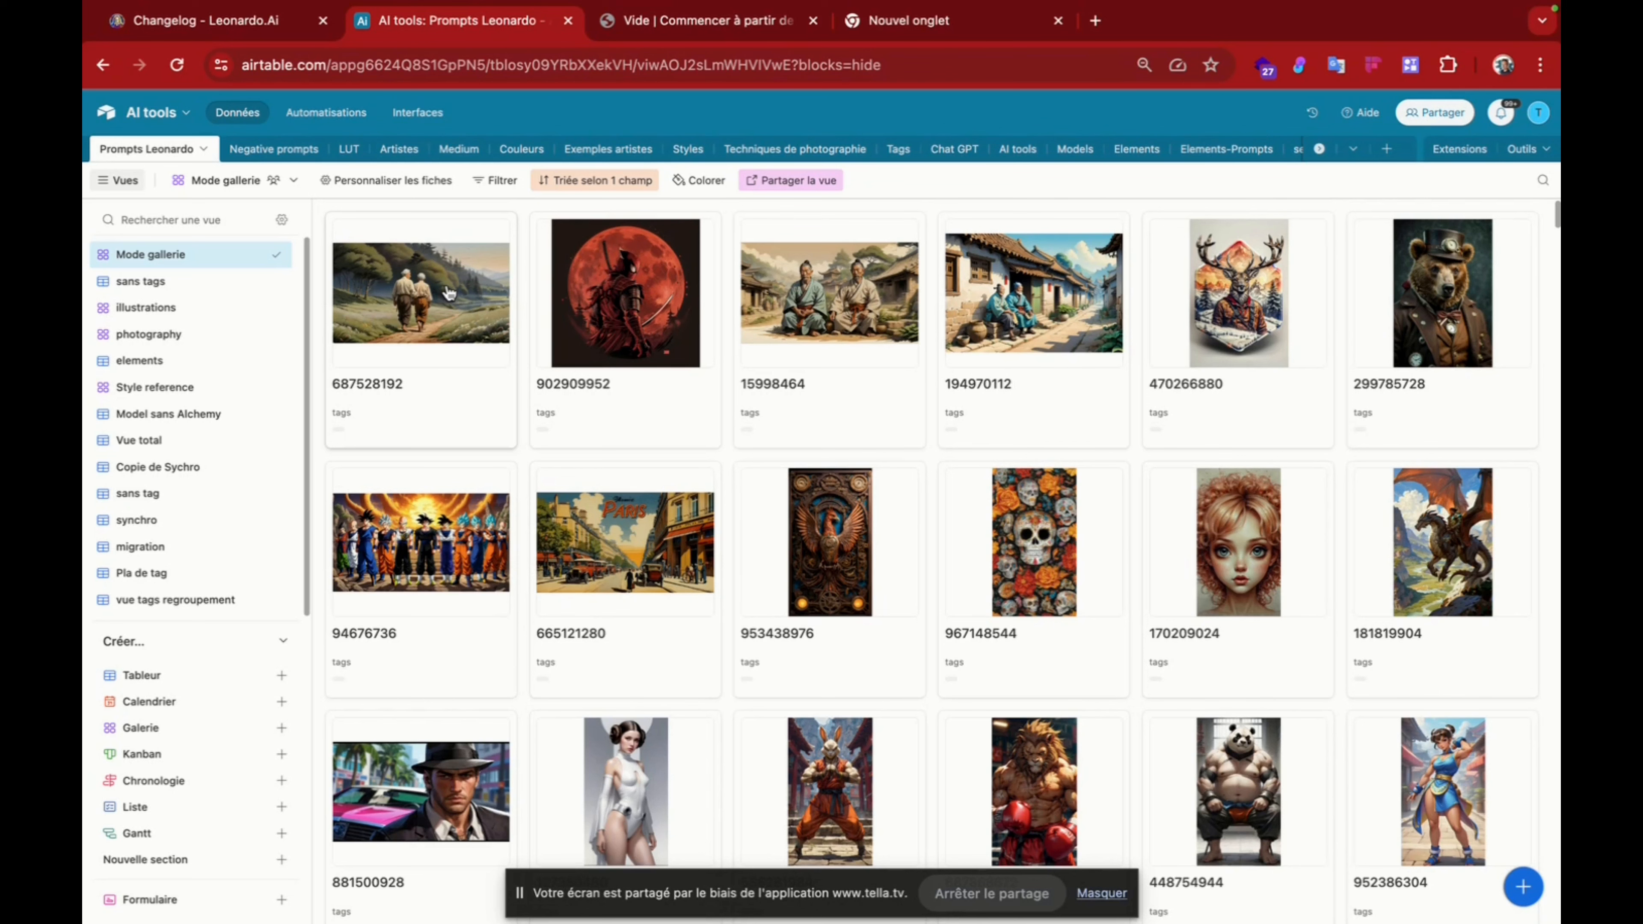
left_click(404, 298)
scroll(582, 459, "down", 4)
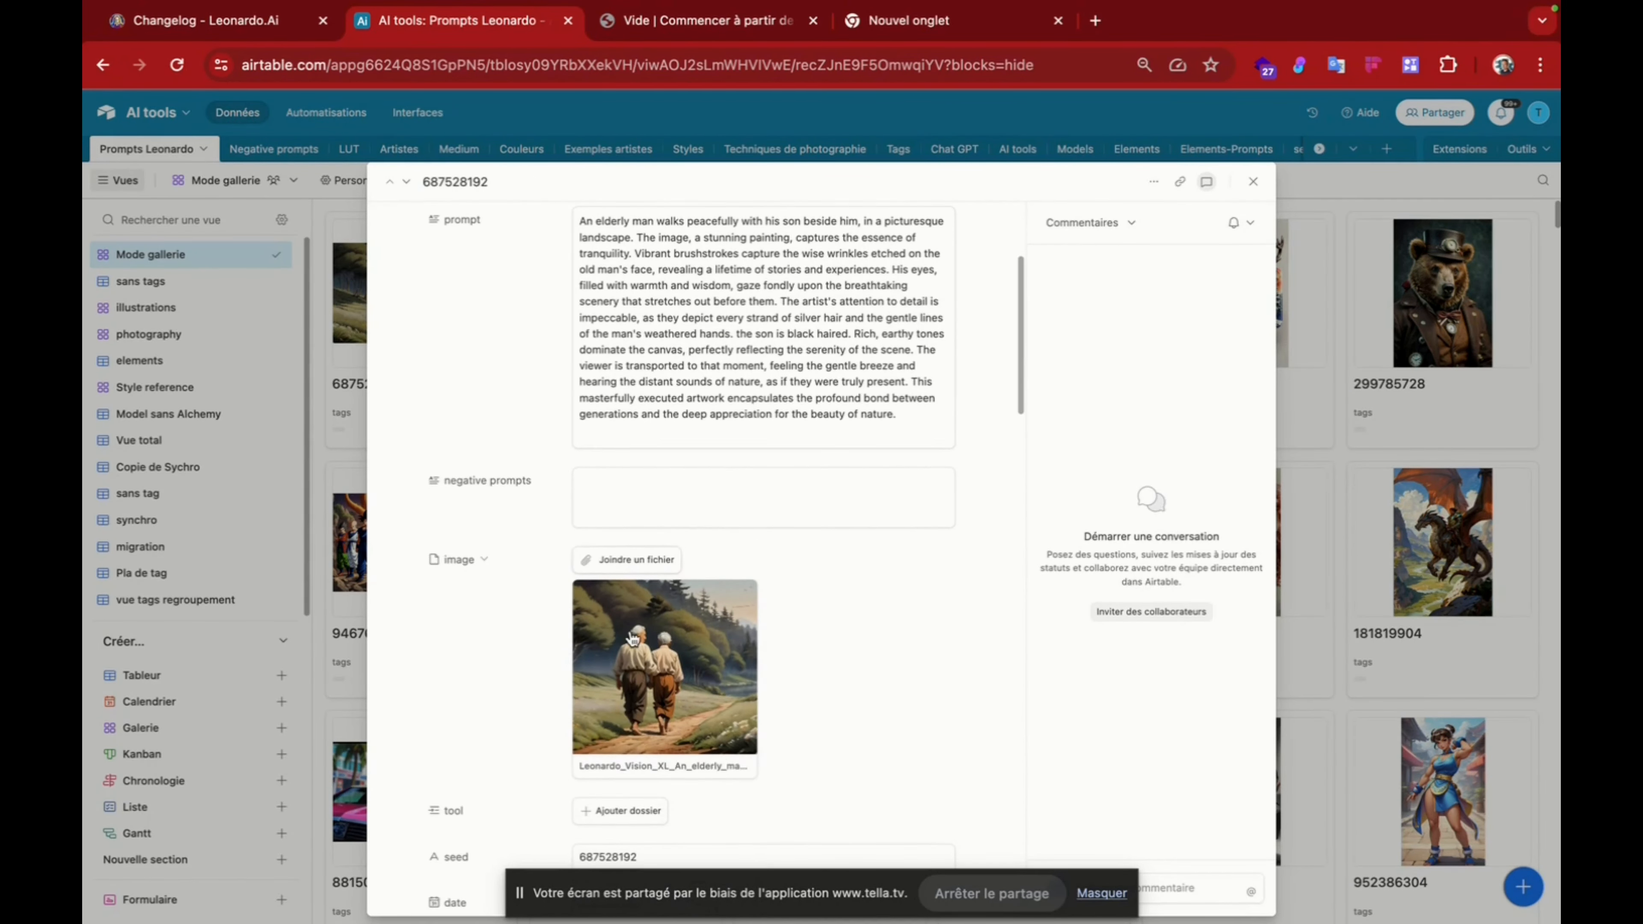
left_click(633, 638)
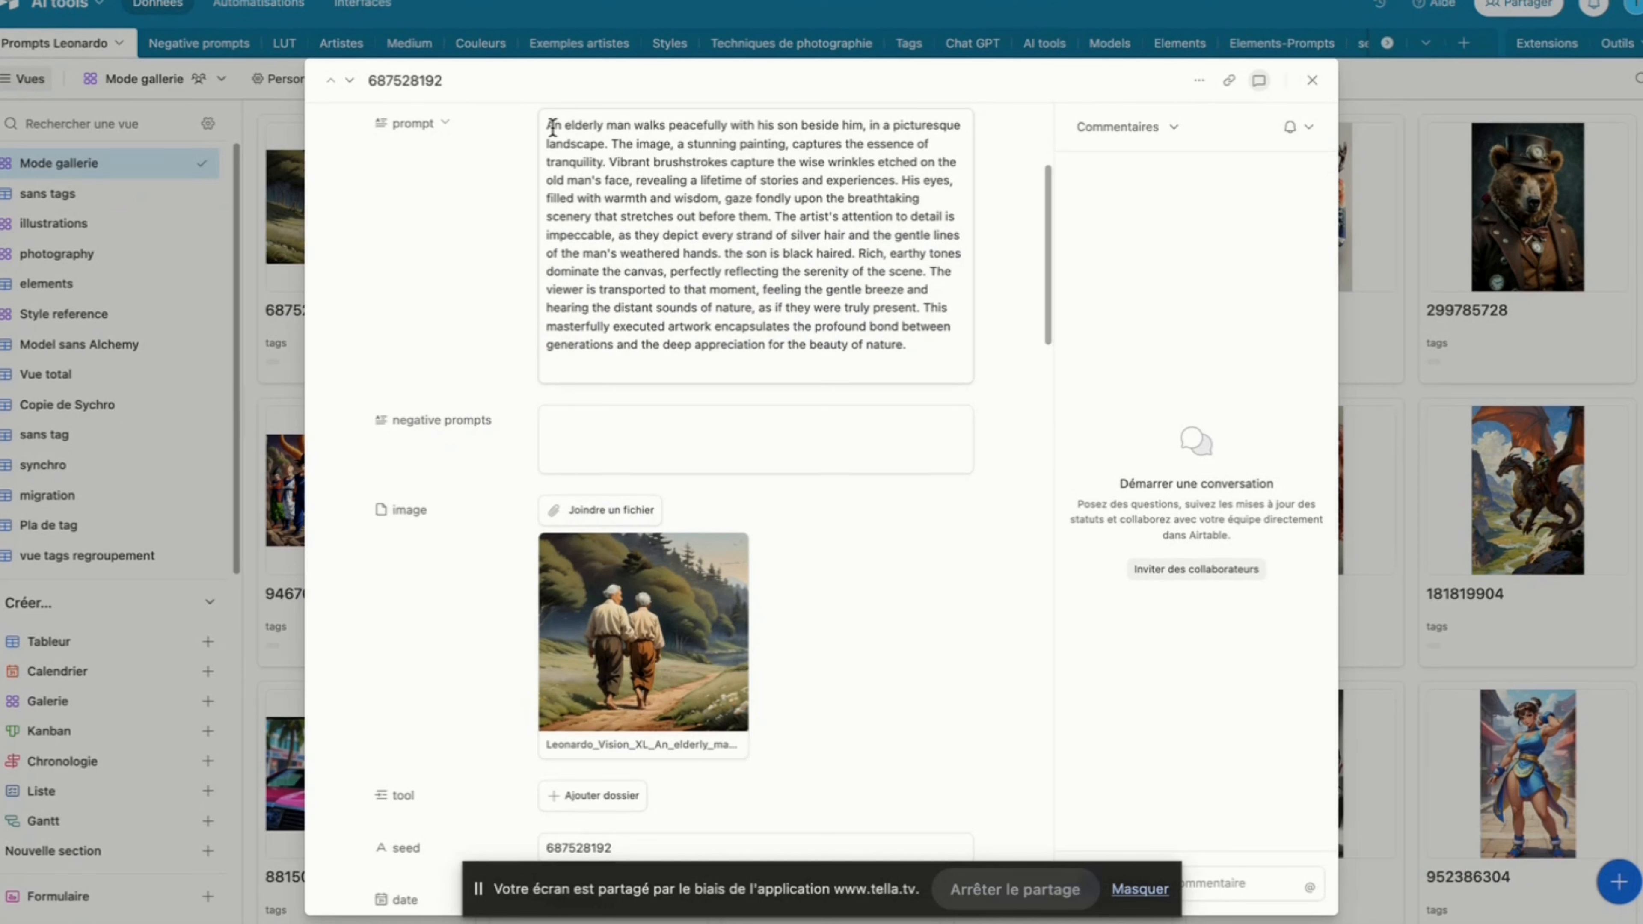
left_click_drag(544, 123, 914, 362)
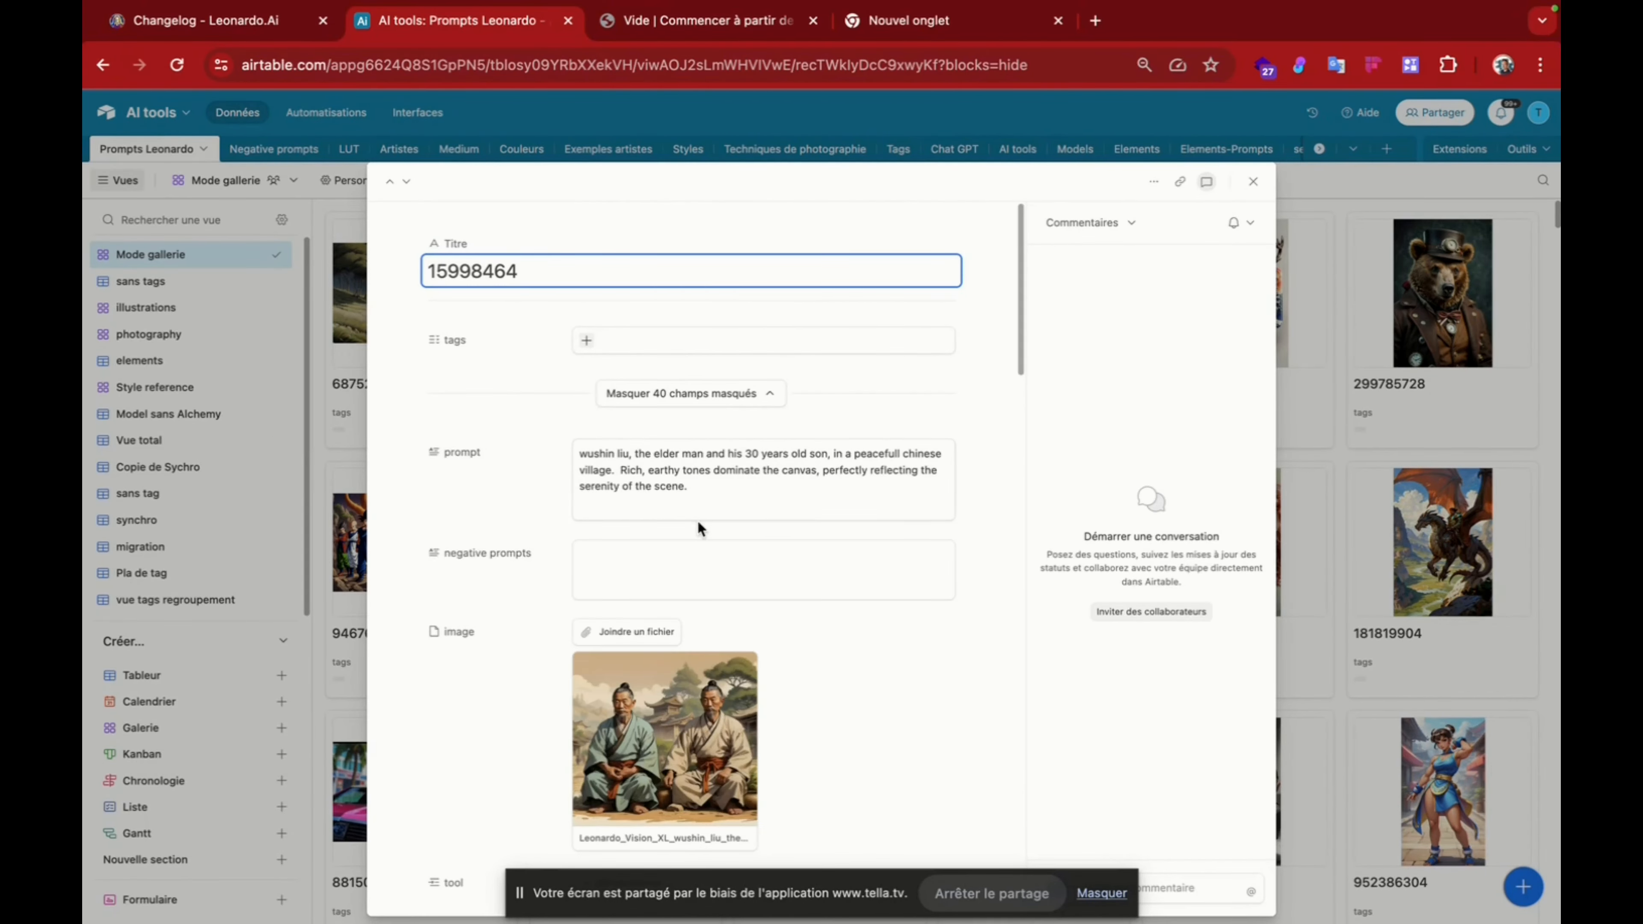
Step: Examine the prompt and image of record 15998464 about the elder man and his son in a Chinese village
scroll(698, 521, "down", 5)
left_click(665, 404)
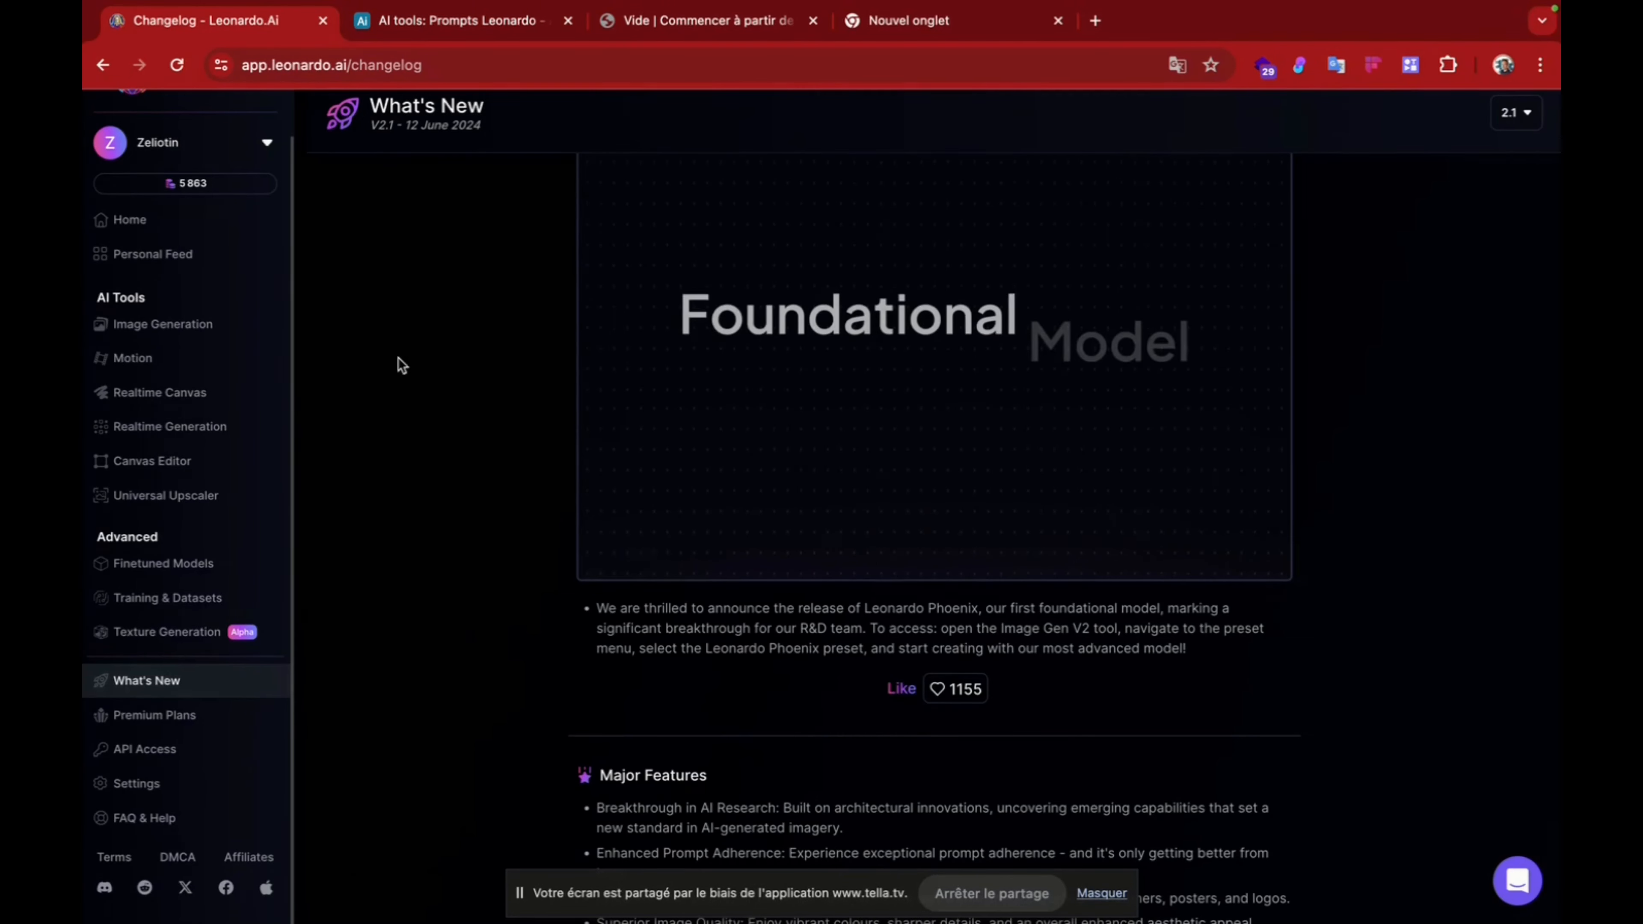
Step: Switch to Leonardo.Ai Image Generation, generate two images from the "An elderly man walks peacefully" prompt, and view one enlarged
left_click(156, 321)
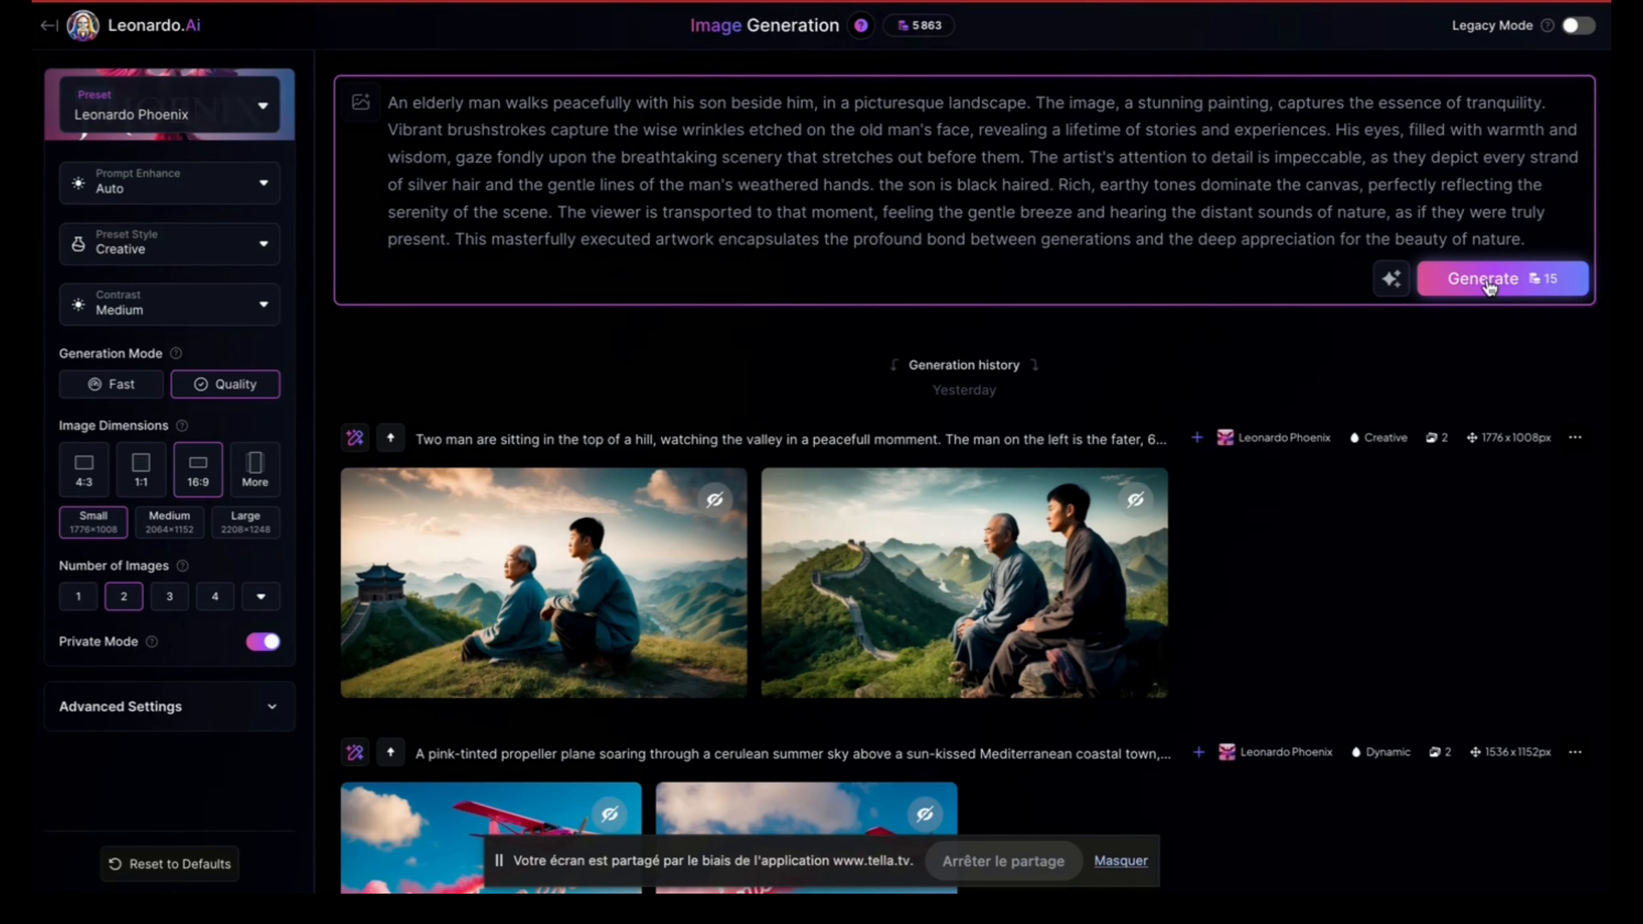
left_click(1485, 279)
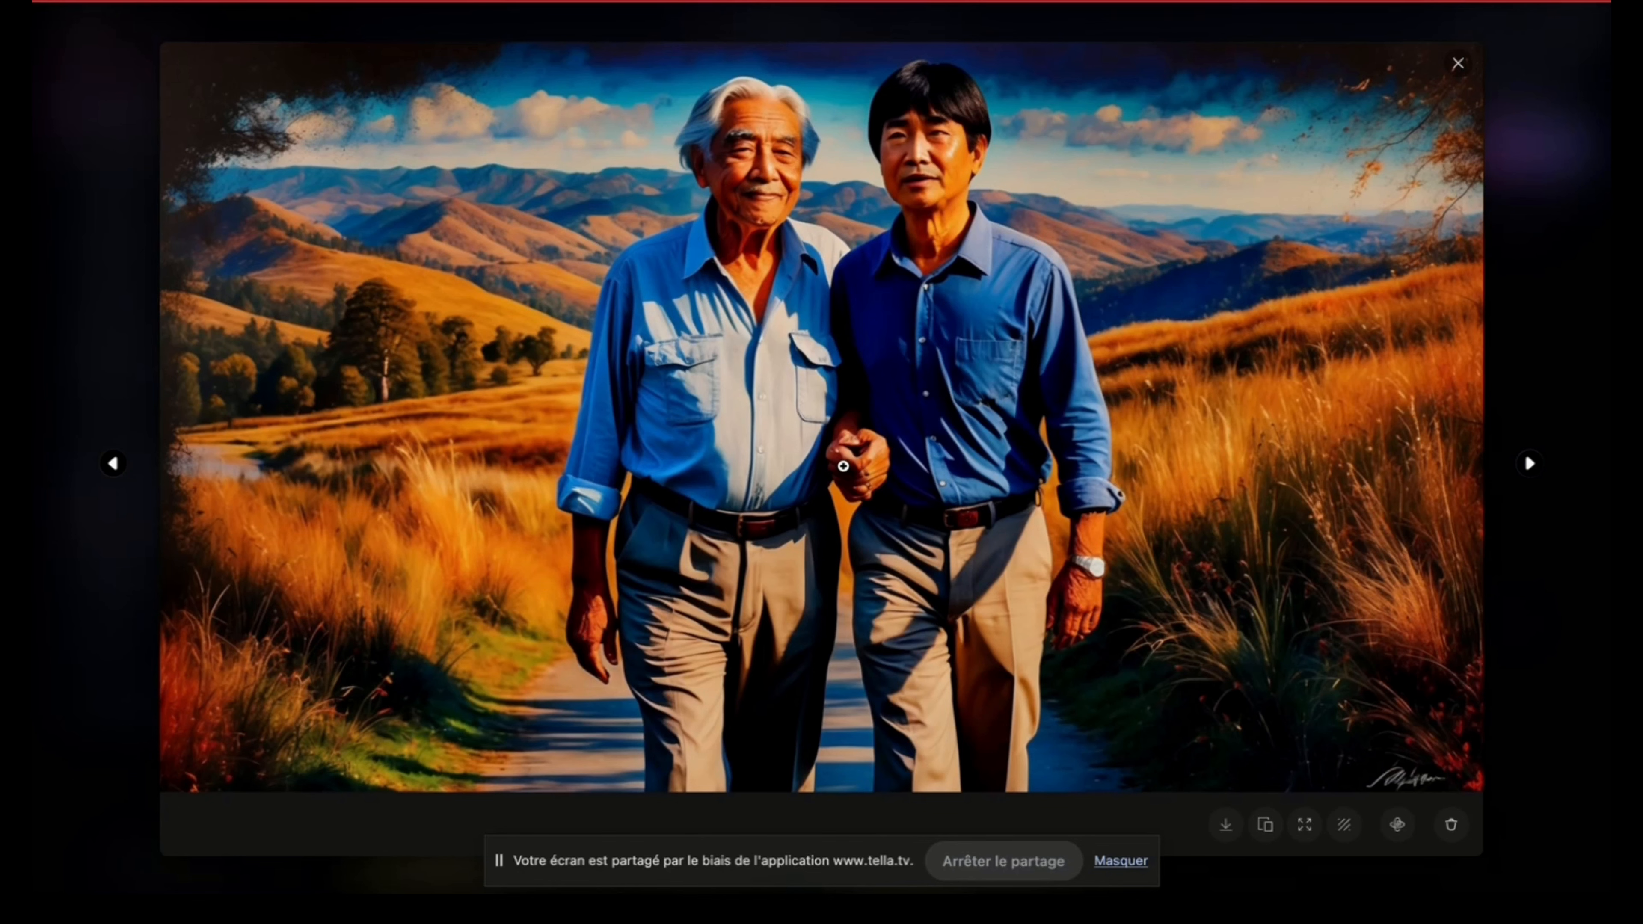
left_click(1459, 63)
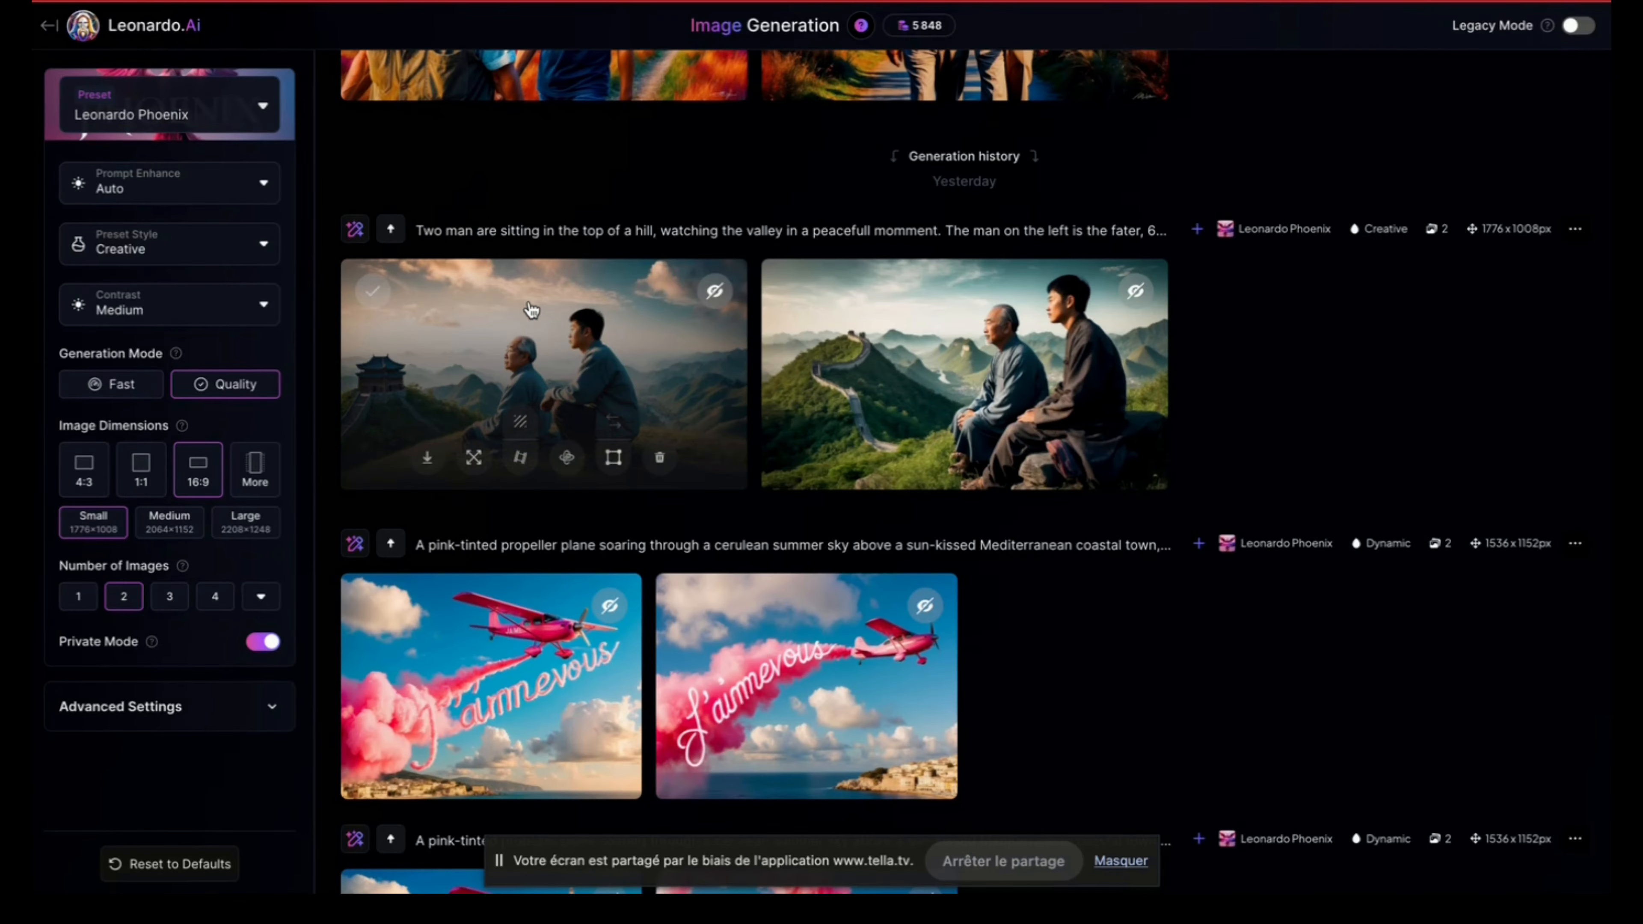
Step: View the first image of the father and son sitting on the hilltop enlarged
left_click(529, 309)
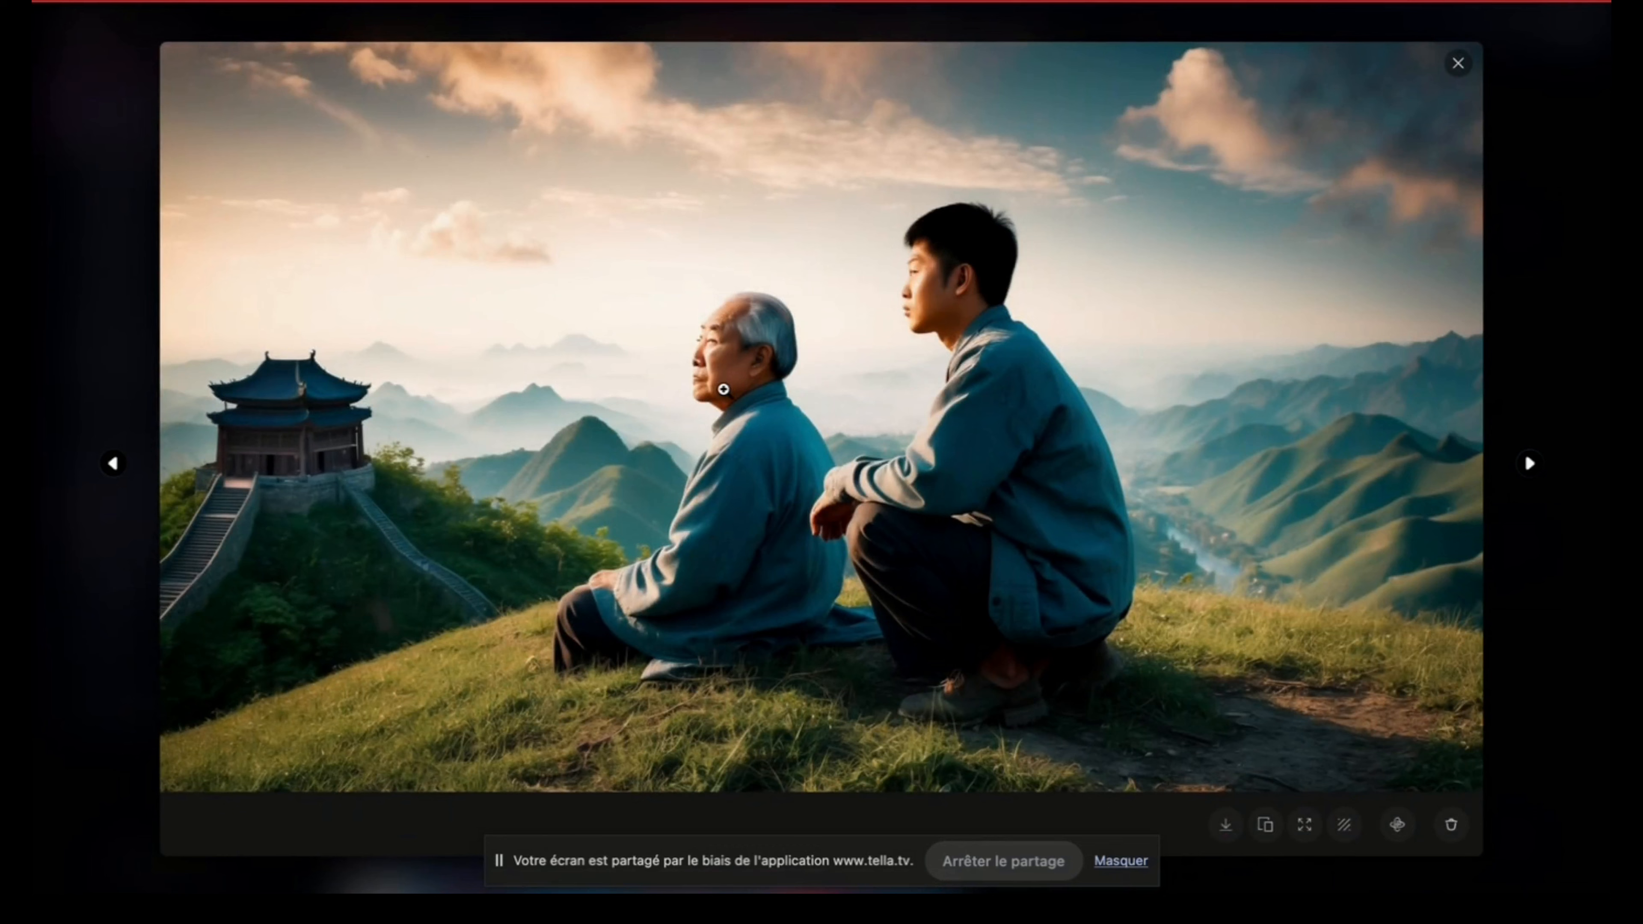
left_click(1460, 63)
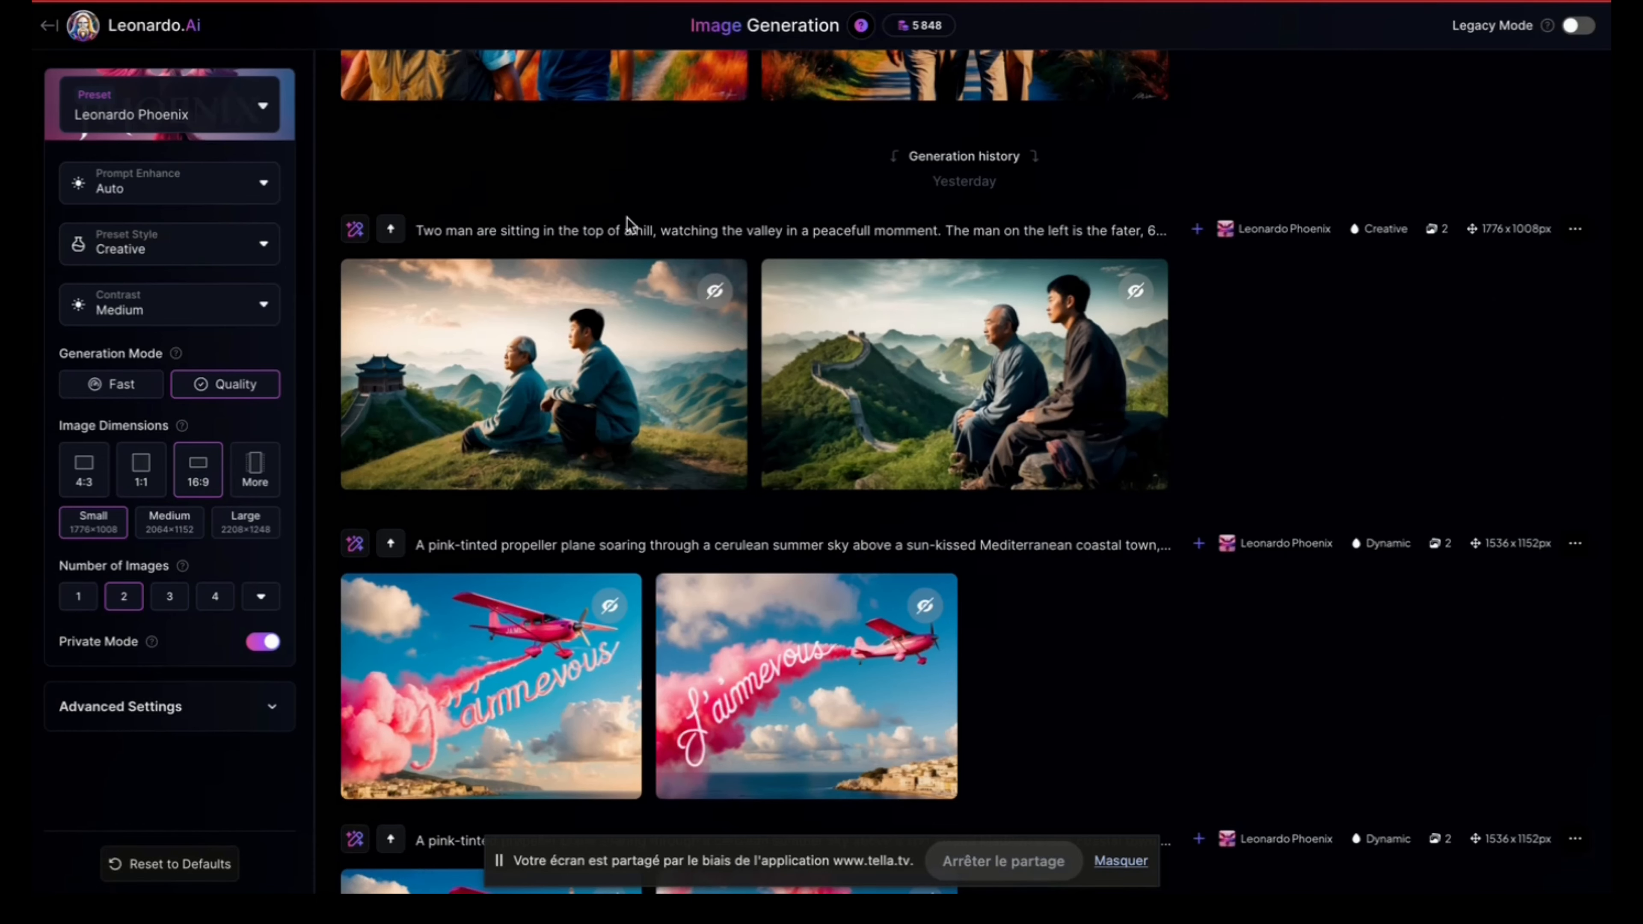
Step: Reuse the "Two man are sitting in the top of a hill" prompt from the generation history and read its full text
left_click(367, 235)
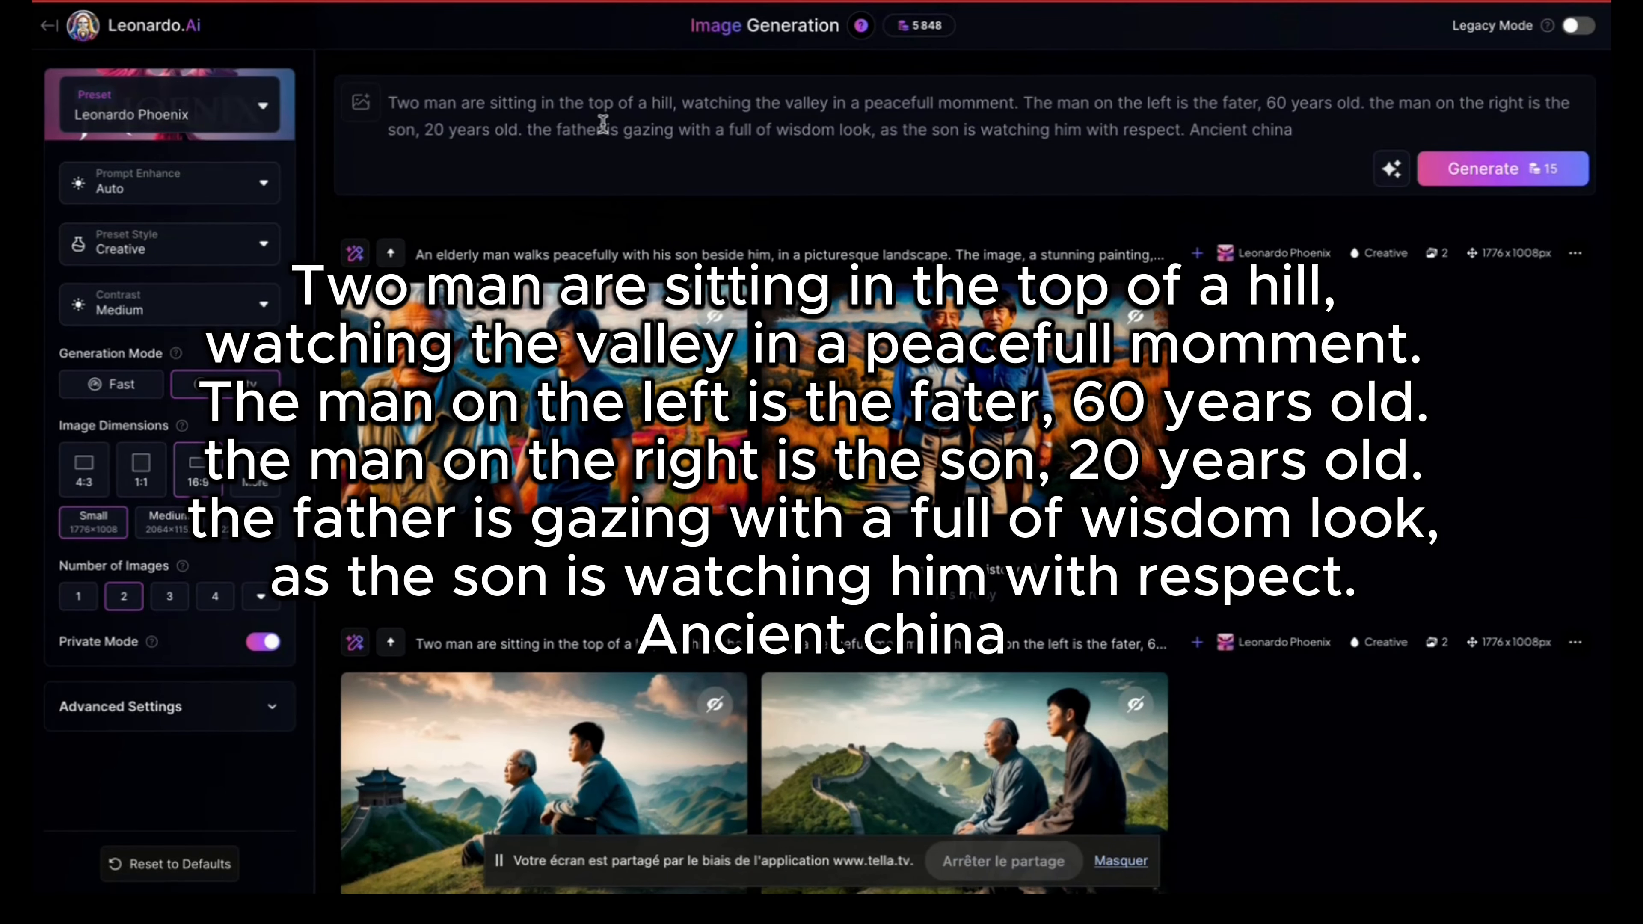
scroll(635, 122, "down", 1)
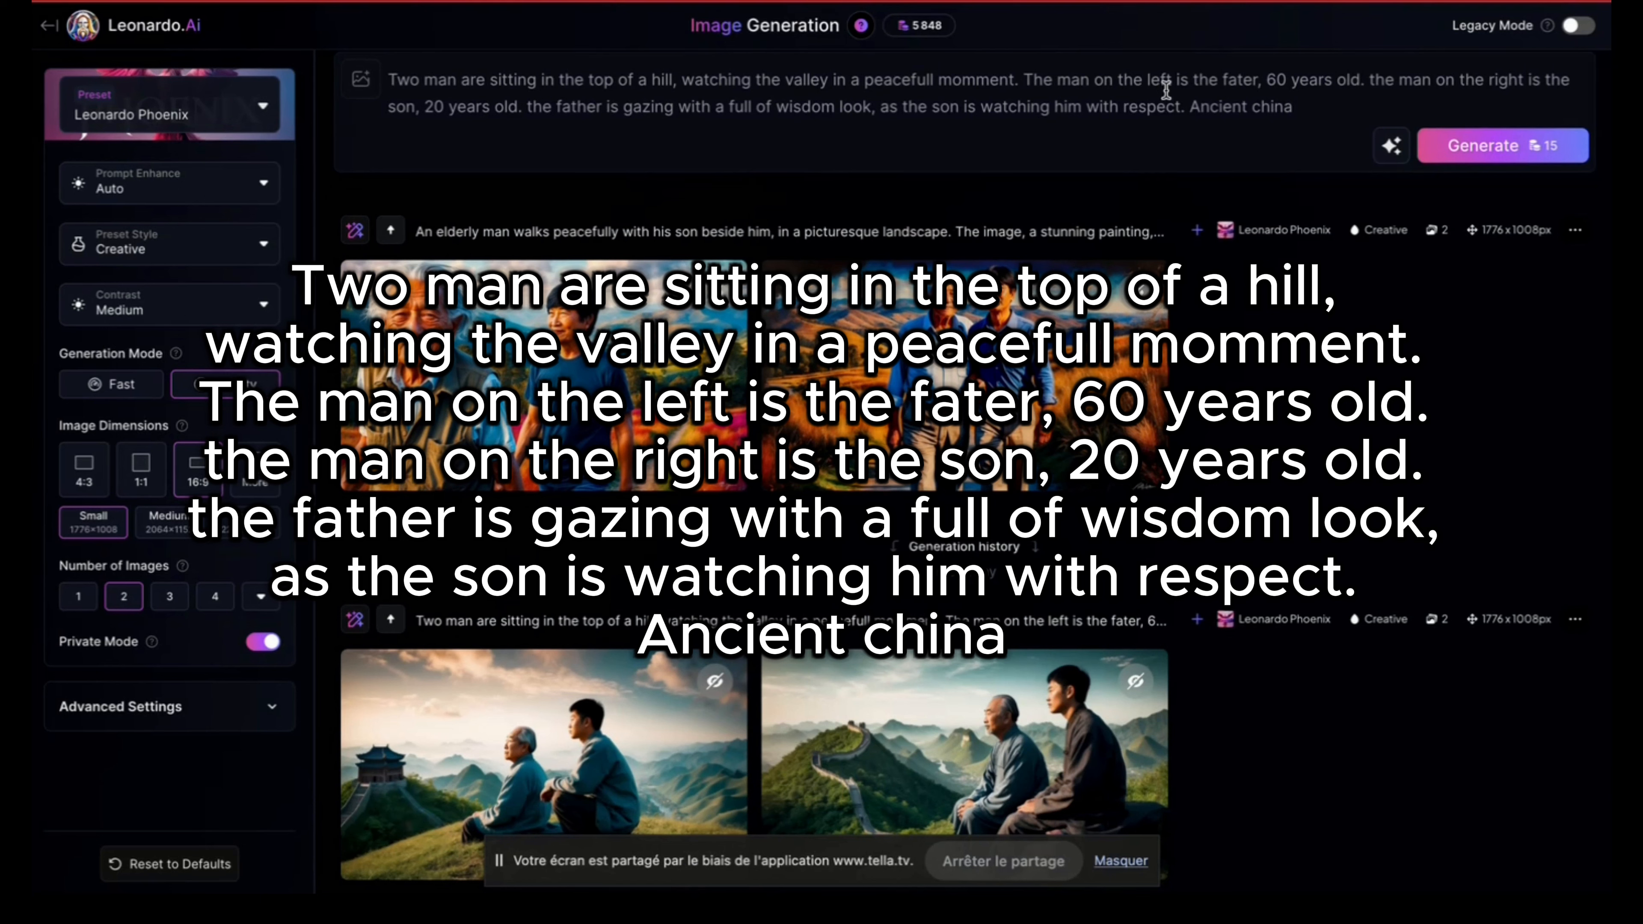
left_click(1242, 87)
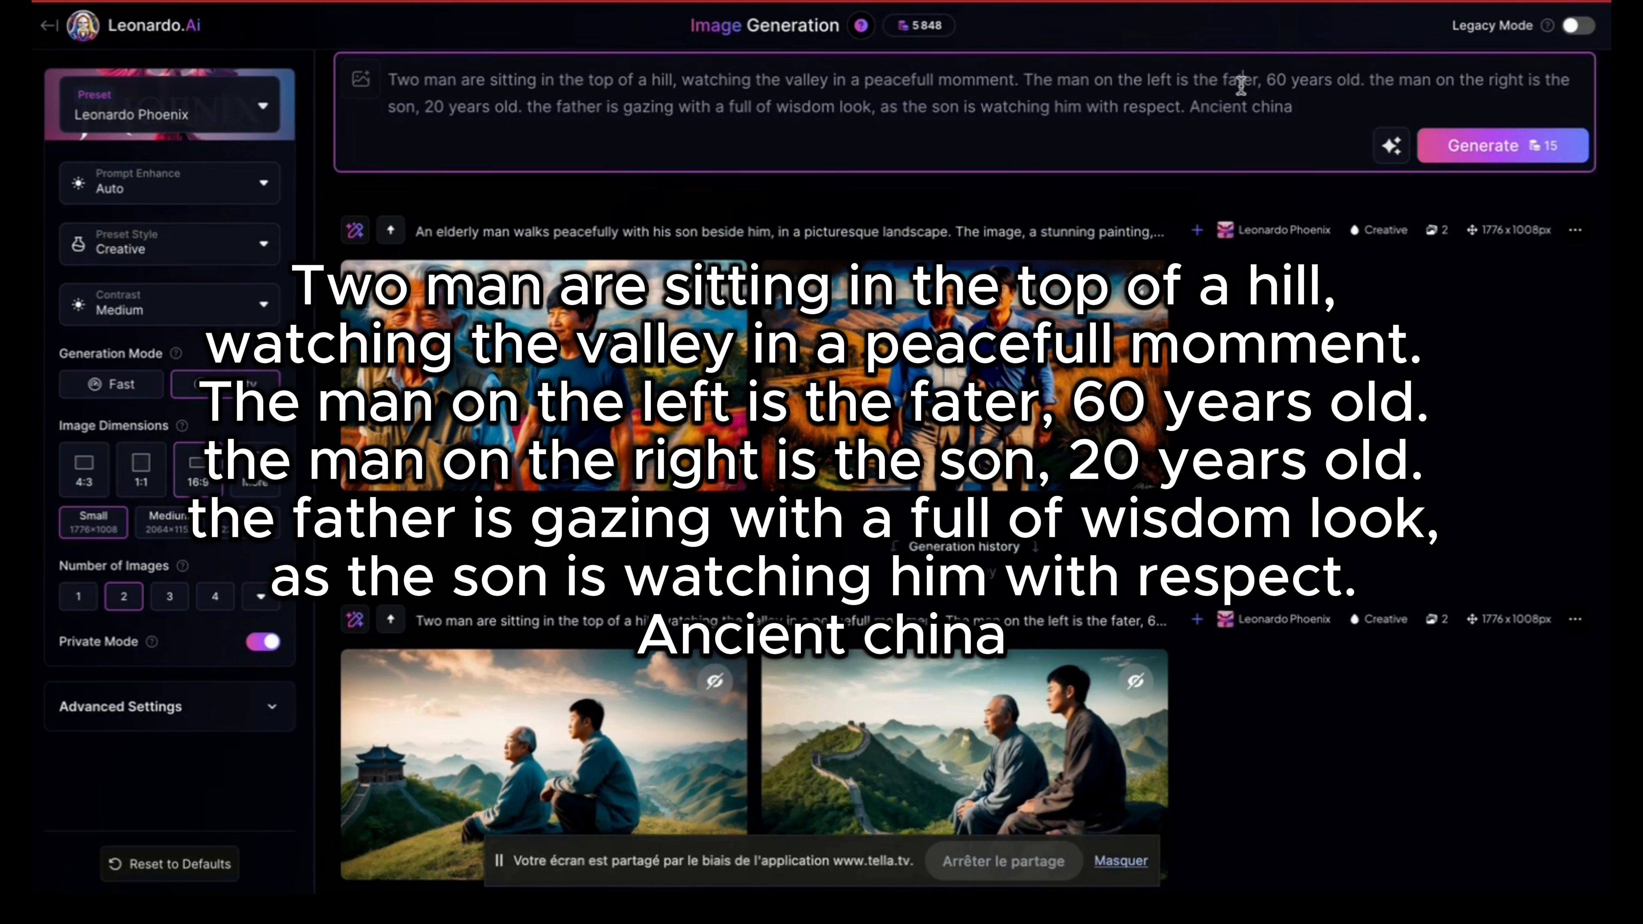
left_click(1309, 84)
scroll(547, 148, "down", 1)
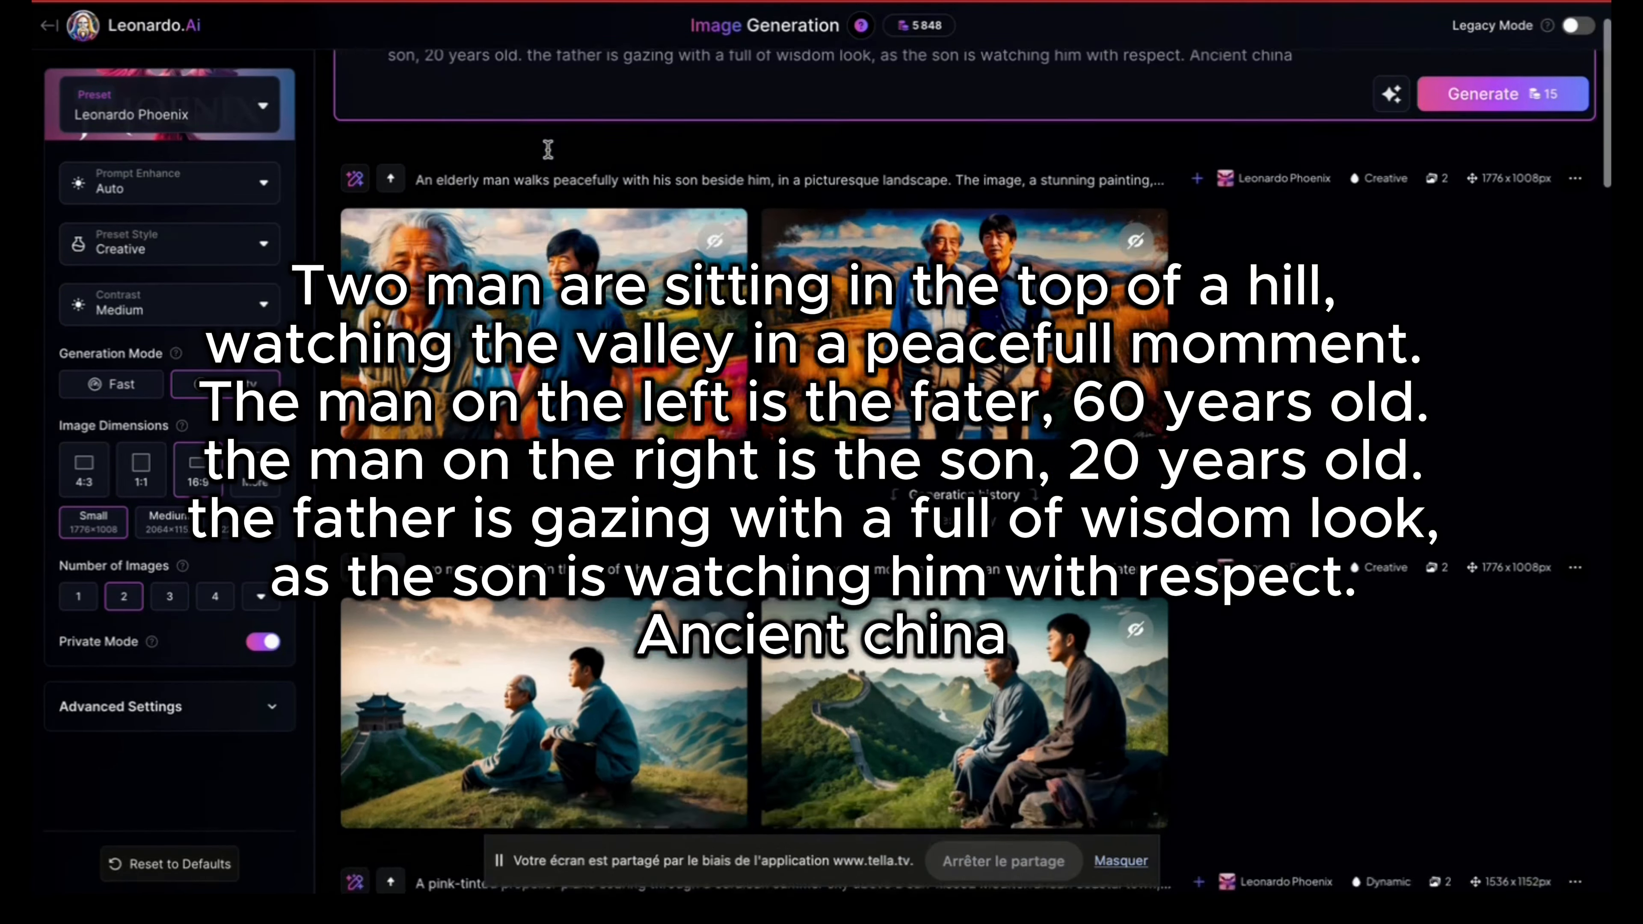
Step: View both images of the father and son sitting on the hilltop enlarged, and close the viewer
scroll(548, 149, "down", 5)
left_click(545, 309)
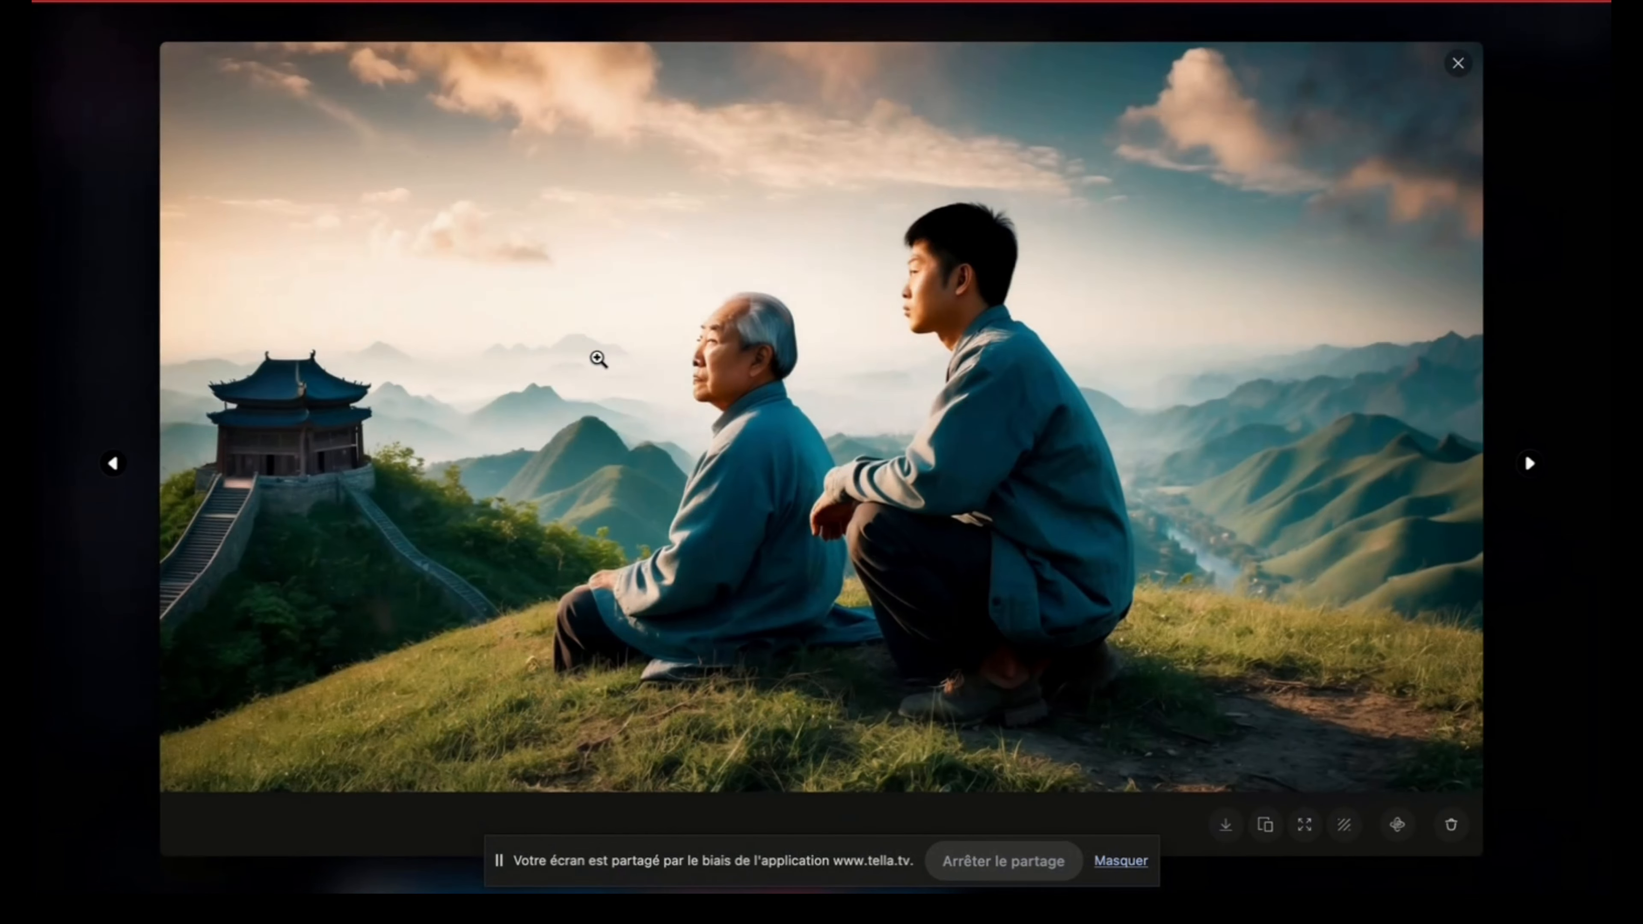
key("Left")
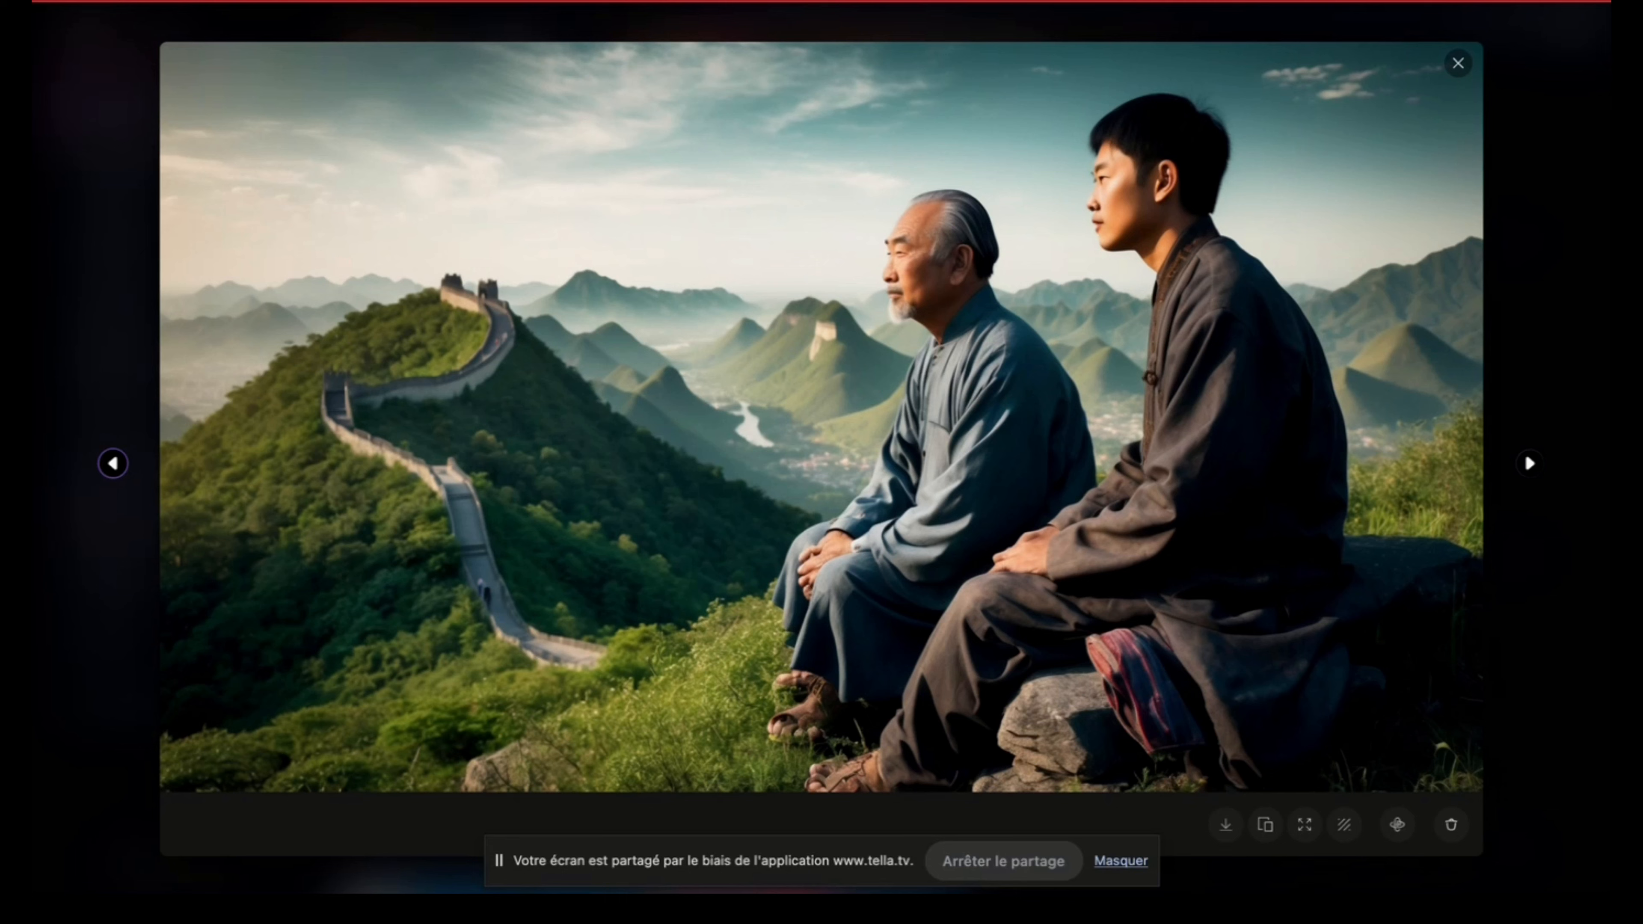
left_click(1459, 65)
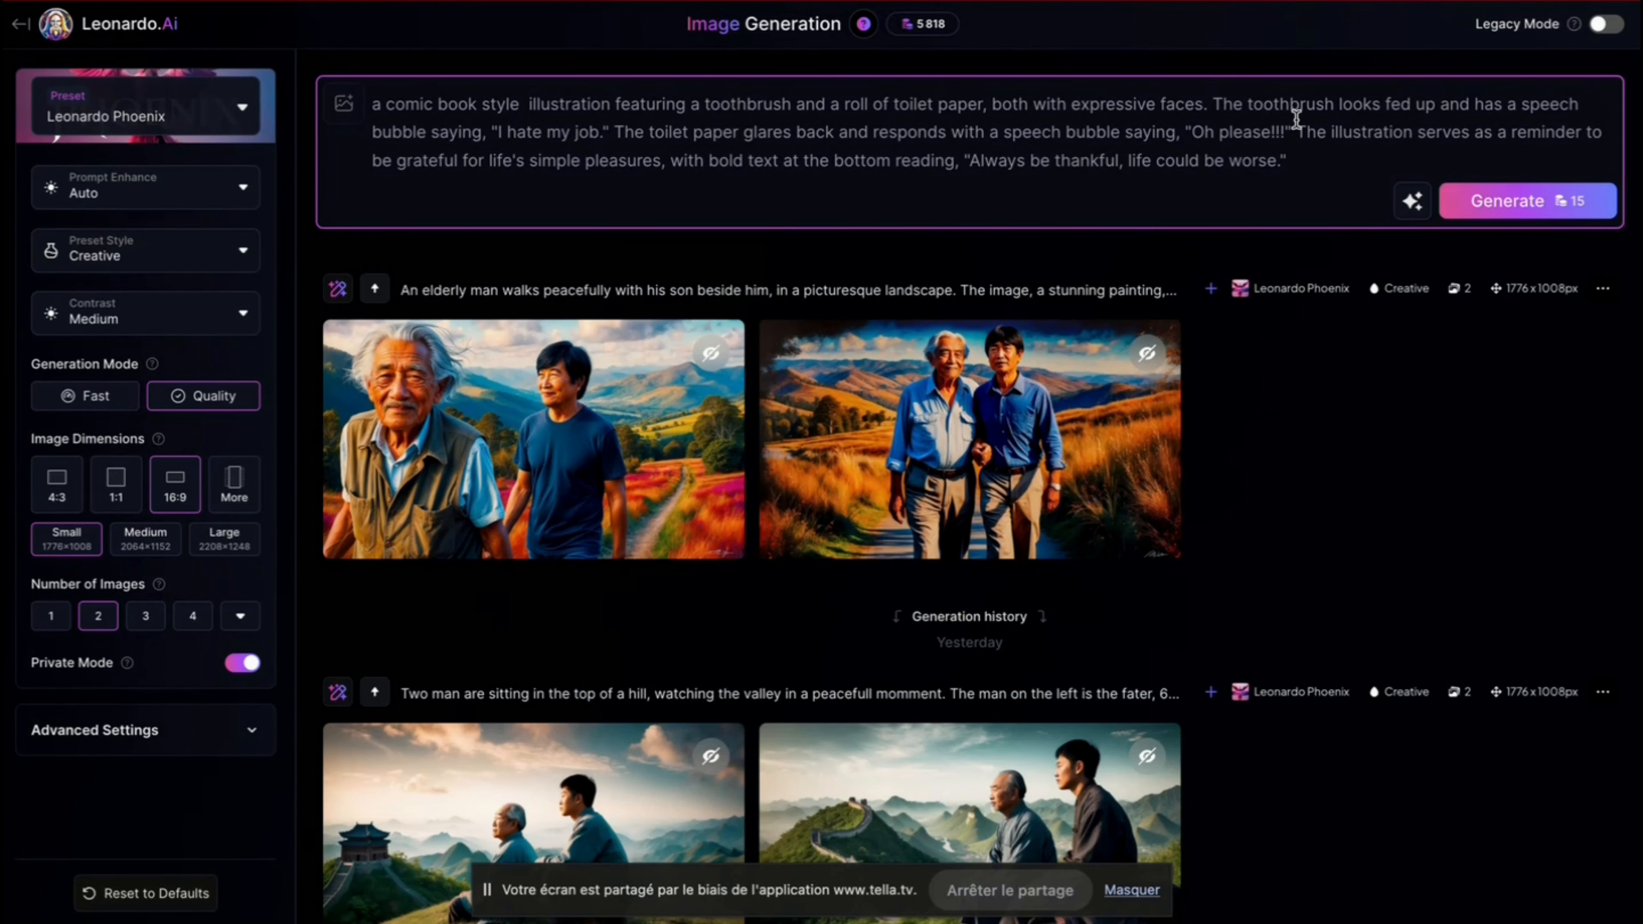
Step: Generate two images from the comic book style prompt featuring a toothbrush and a roll of toilet paper, and review the prompt's wording
left_click(1487, 202)
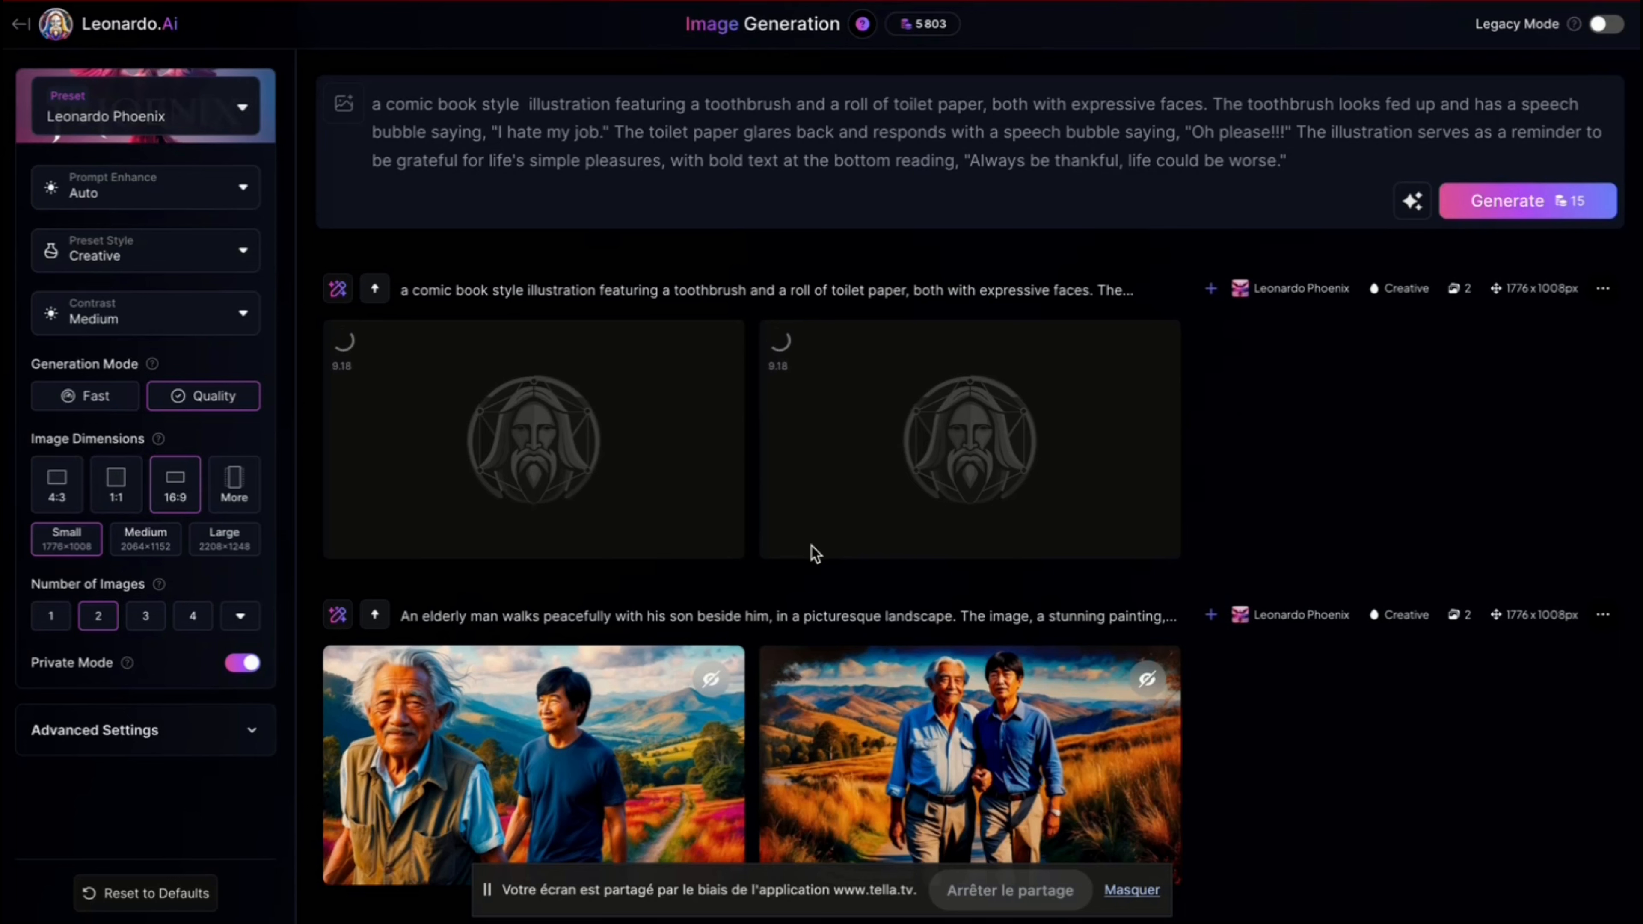
left_click(625, 157)
left_click(1008, 162)
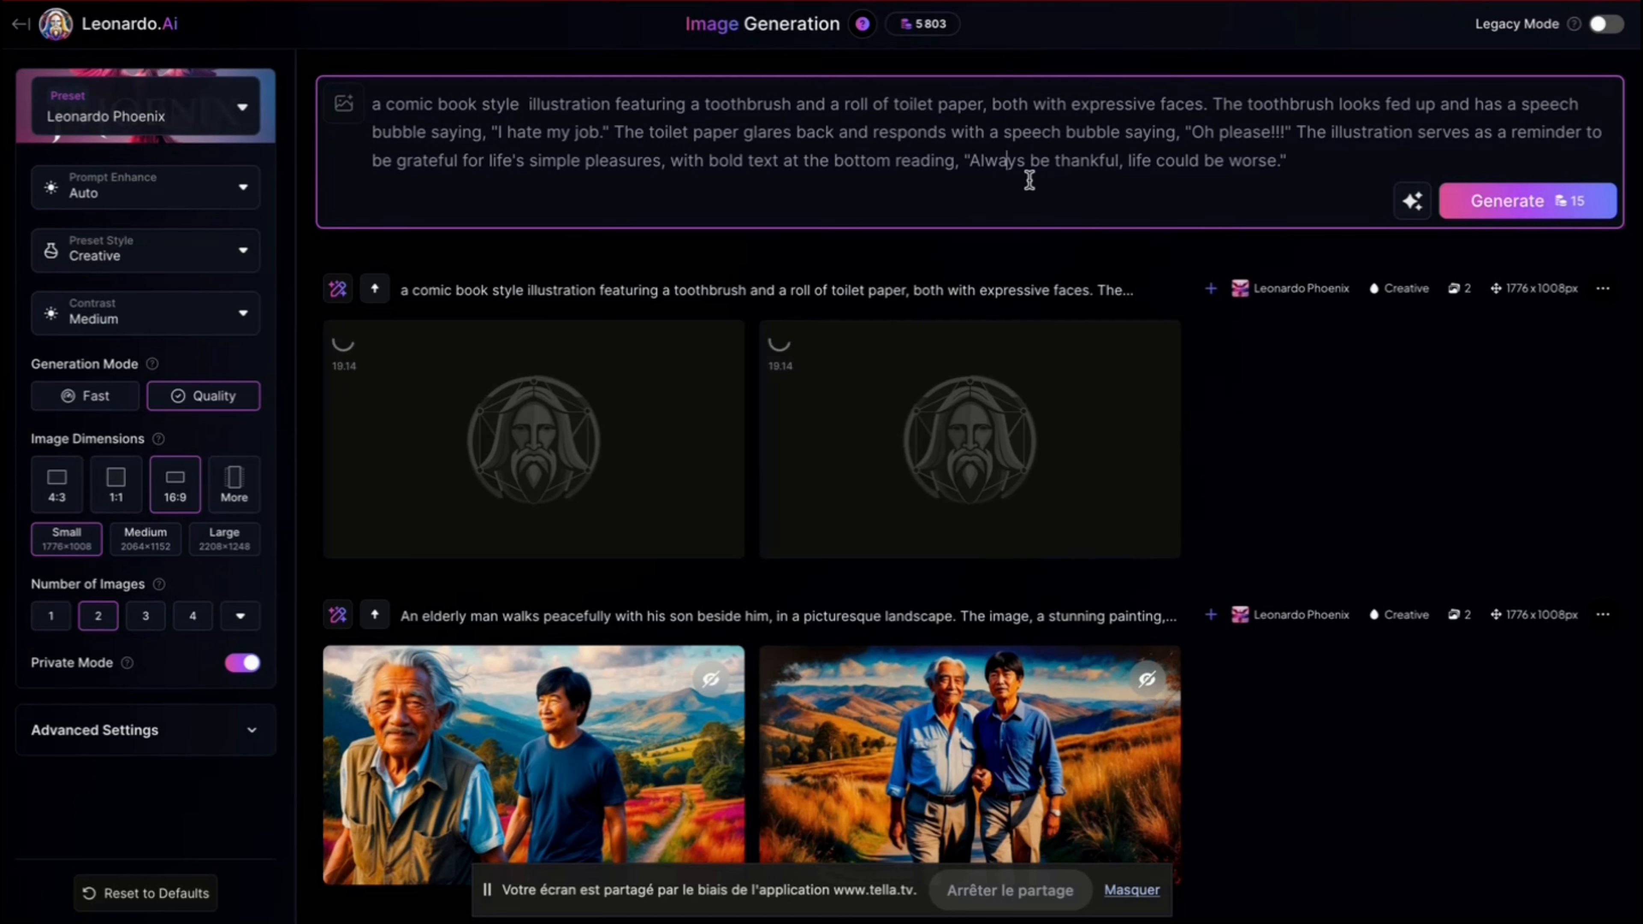
Step: Compare the two toothbrush and toilet paper comic images enlarged, checking their speech bubbles and slogan, and close the viewer
left_click(712, 356)
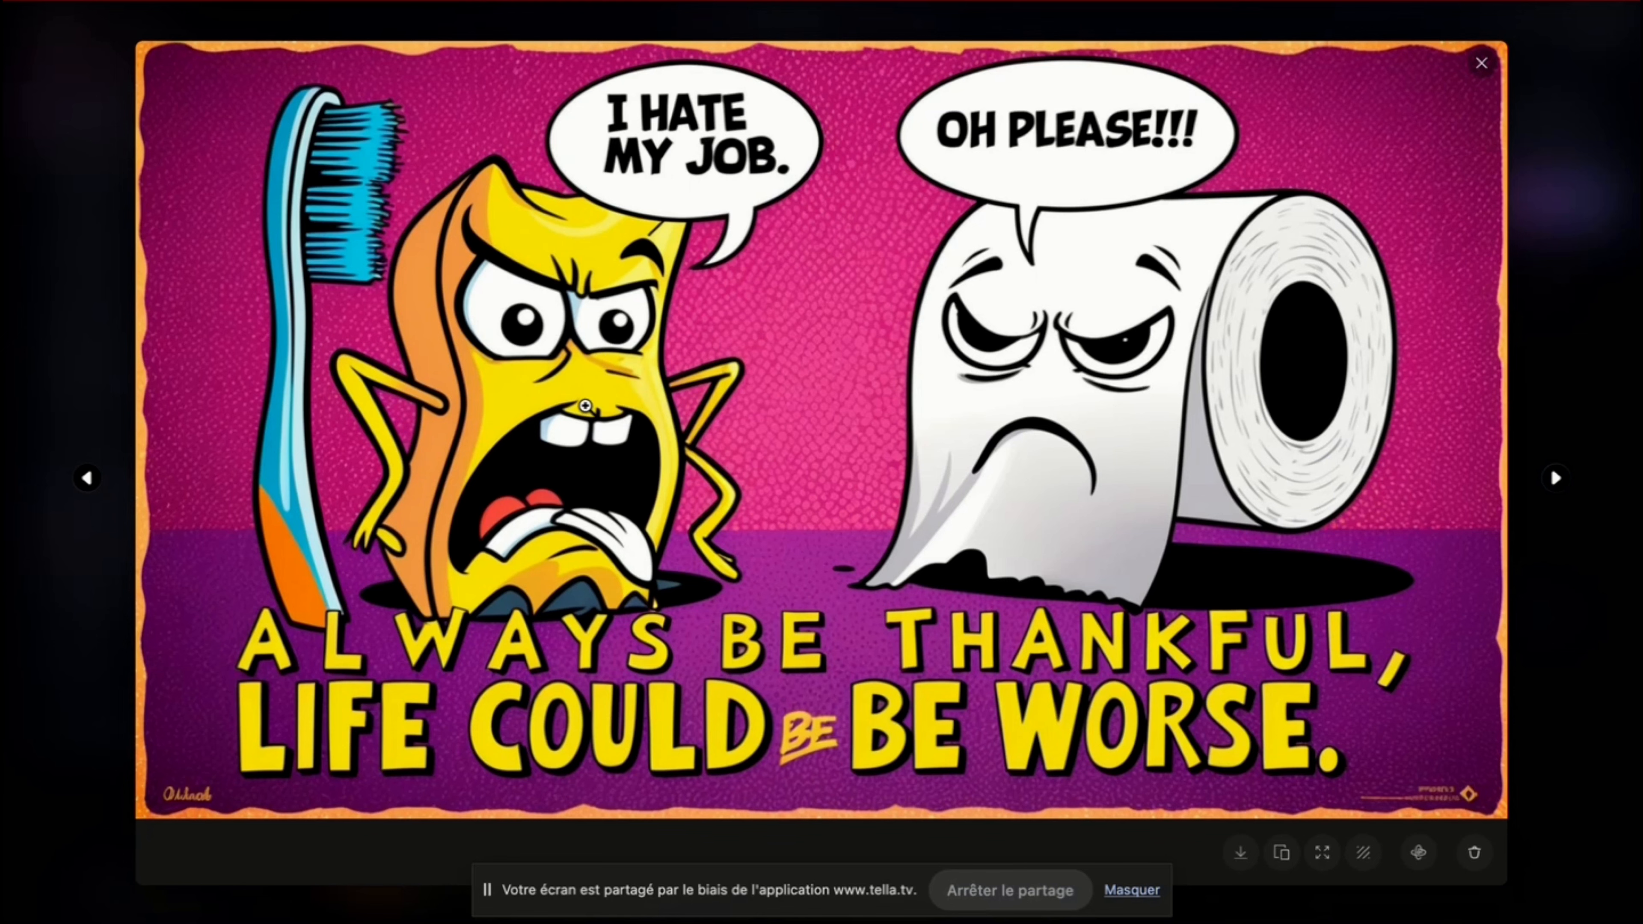
key("Right")
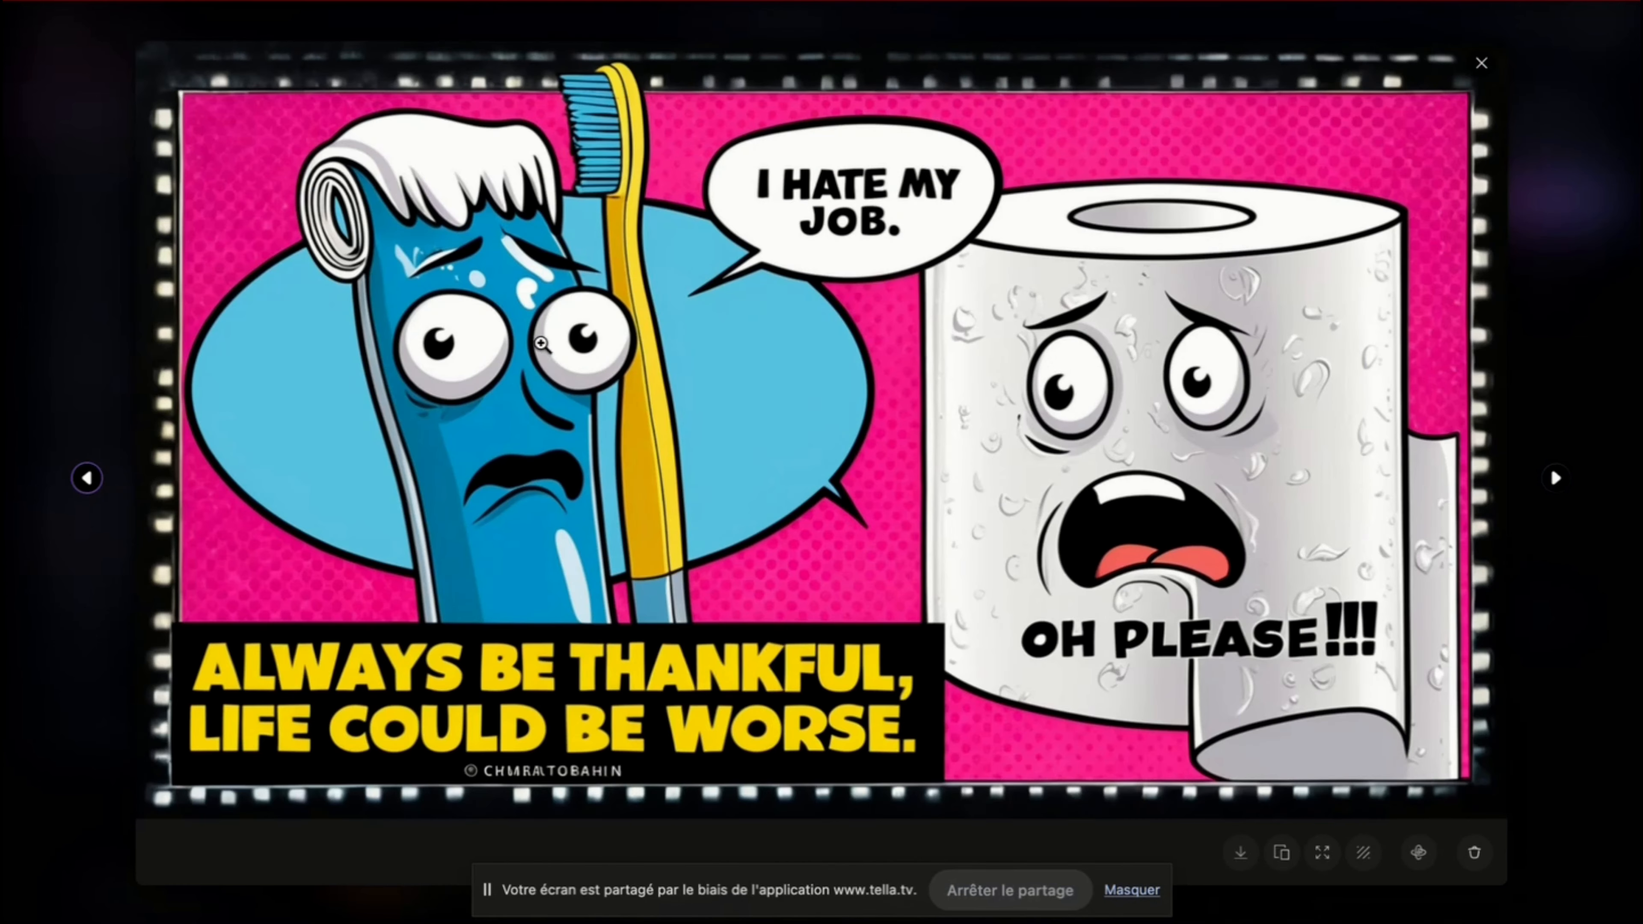
key("Left")
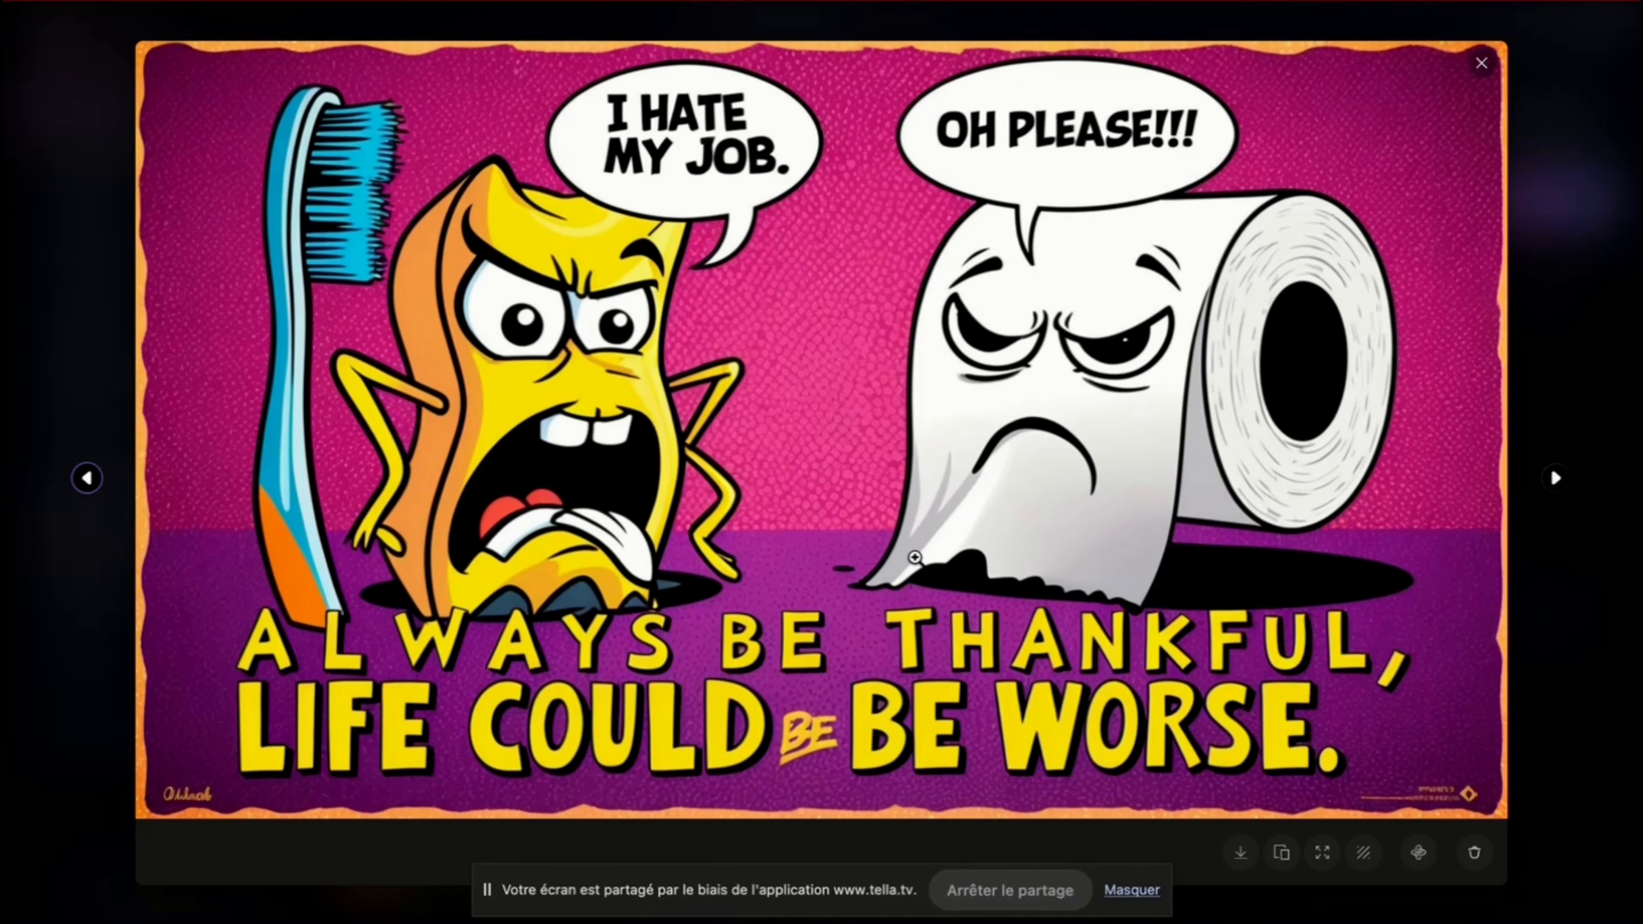
key("Right")
key("Left")
key("Right")
key("Left")
key("Right")
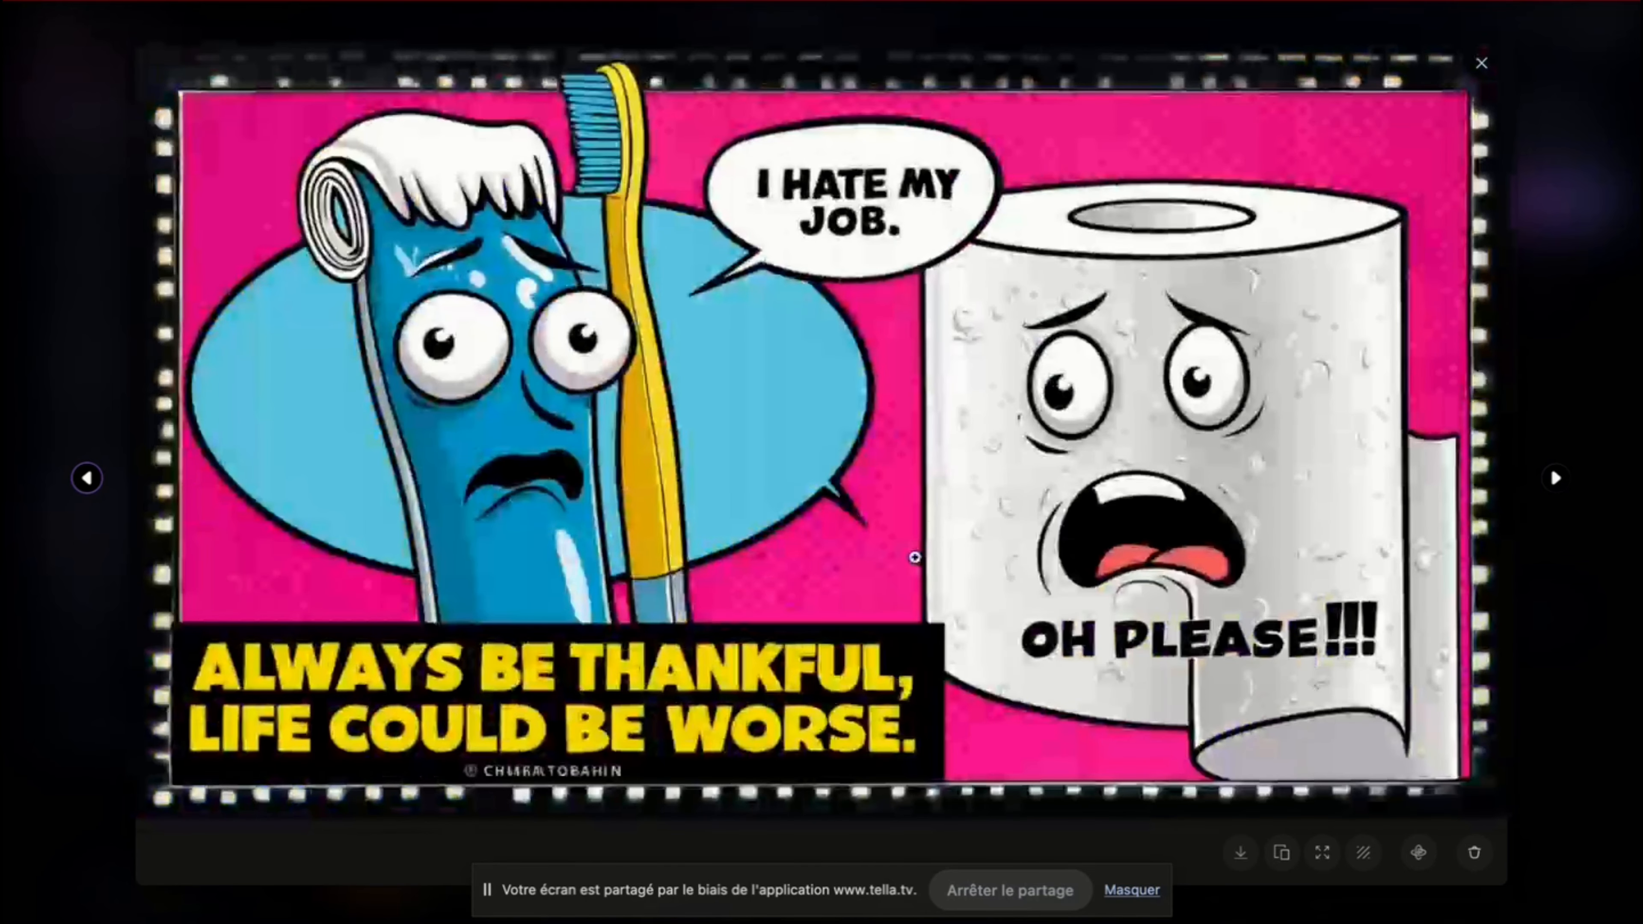
left_click(1483, 72)
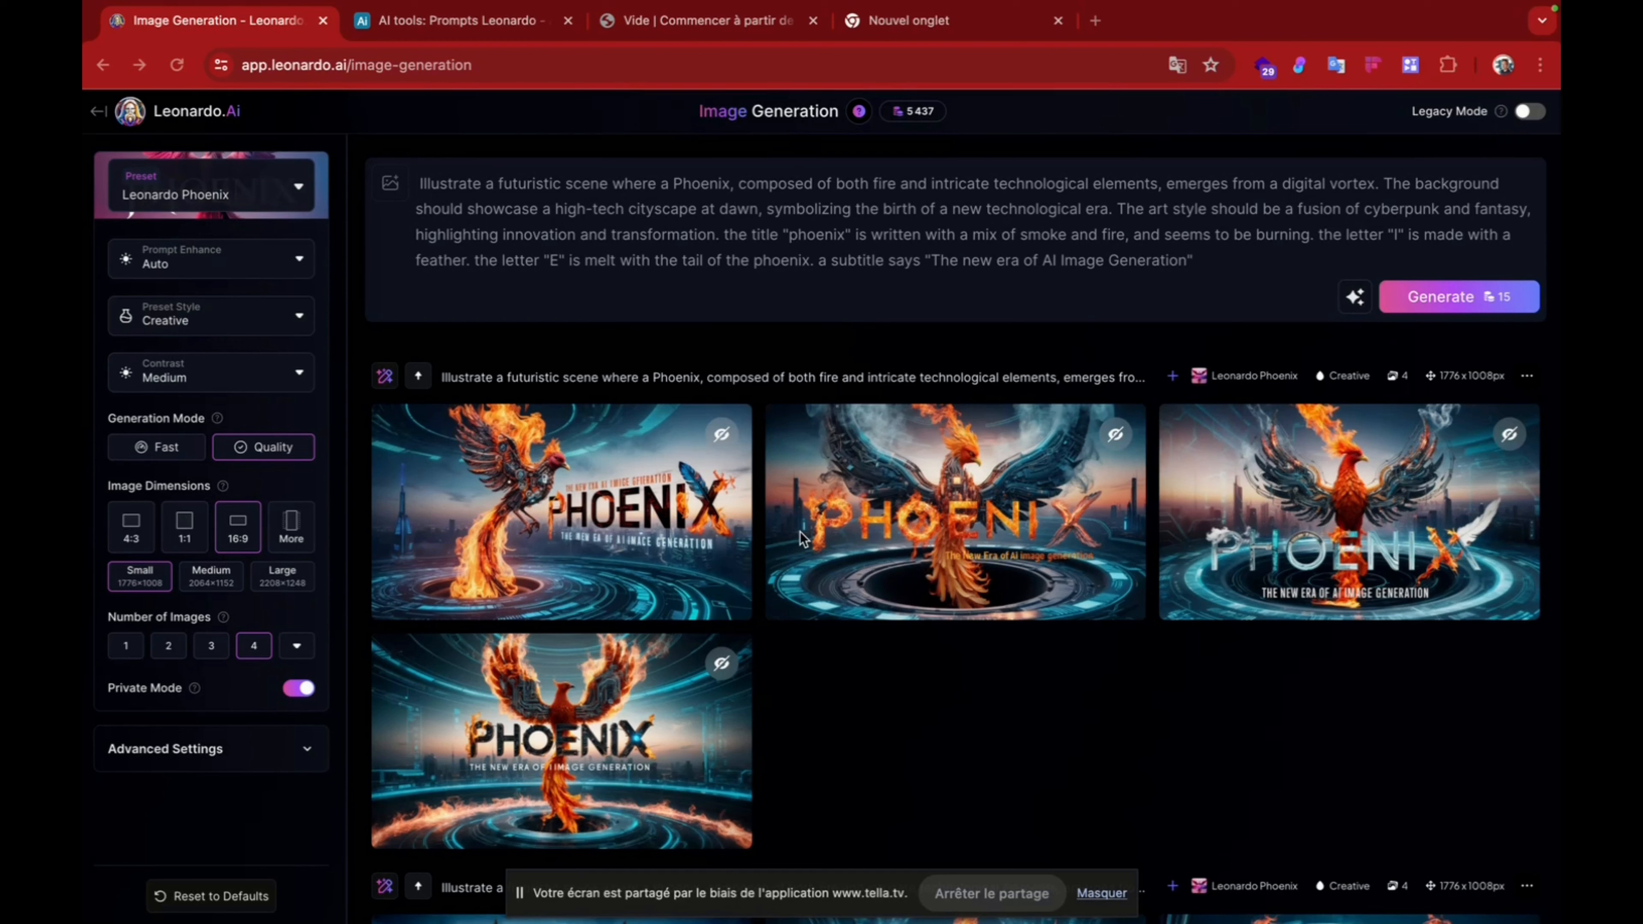
Step: View three of the earlier futuristic Phoenix title images enlarged, and return to the newest generation and its prompt
scroll(1037, 614, "down", 8)
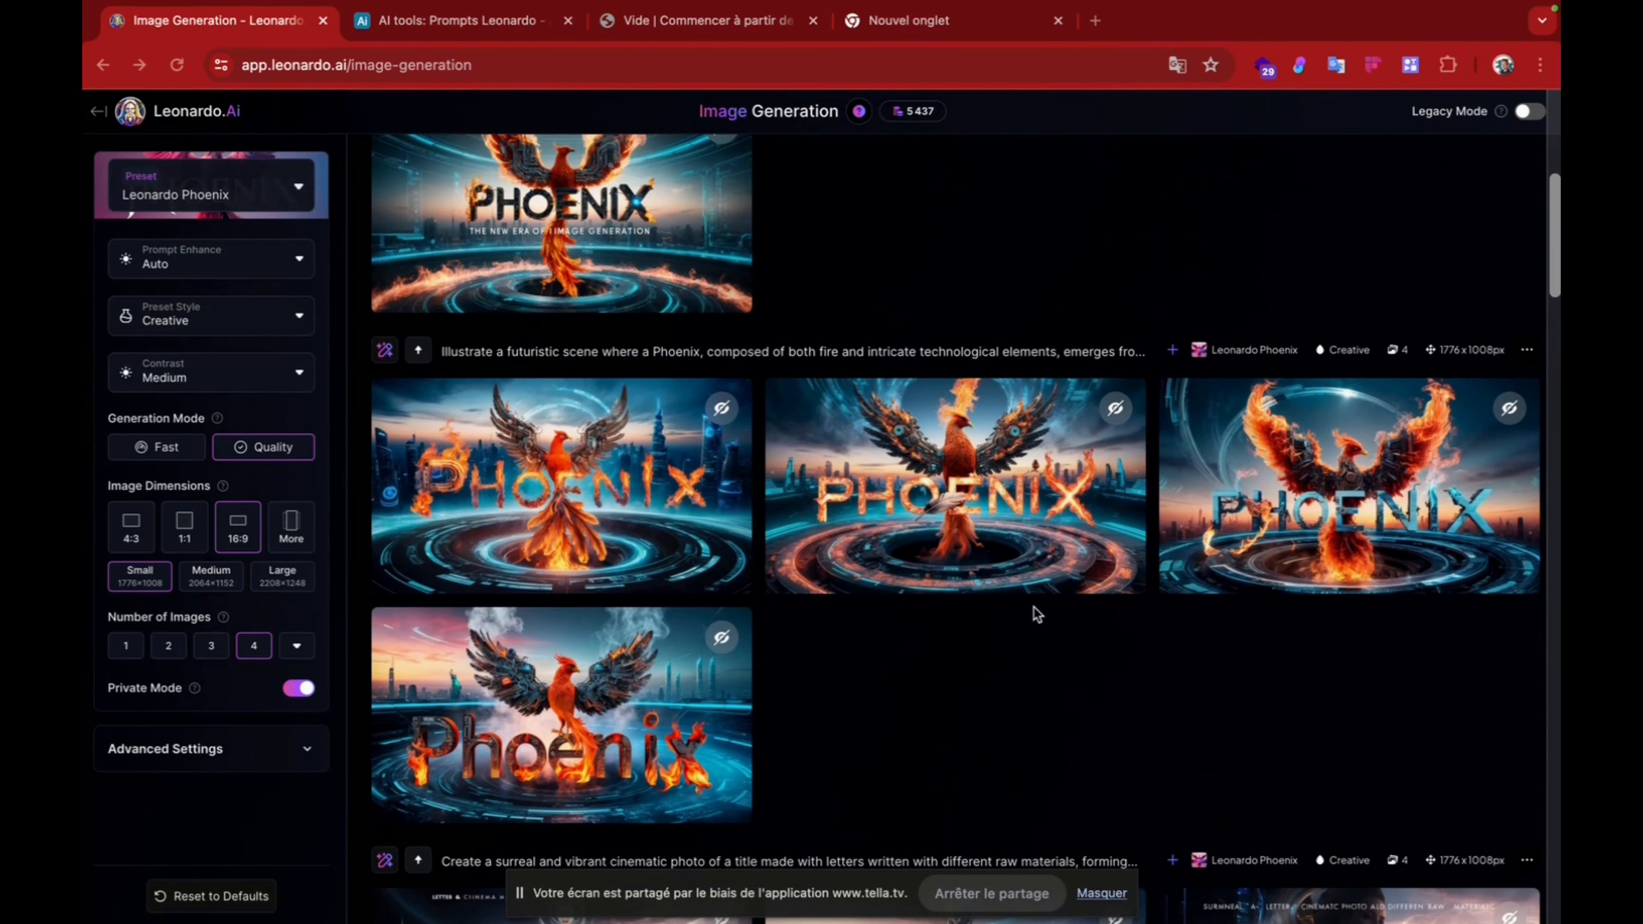
left_click(565, 708)
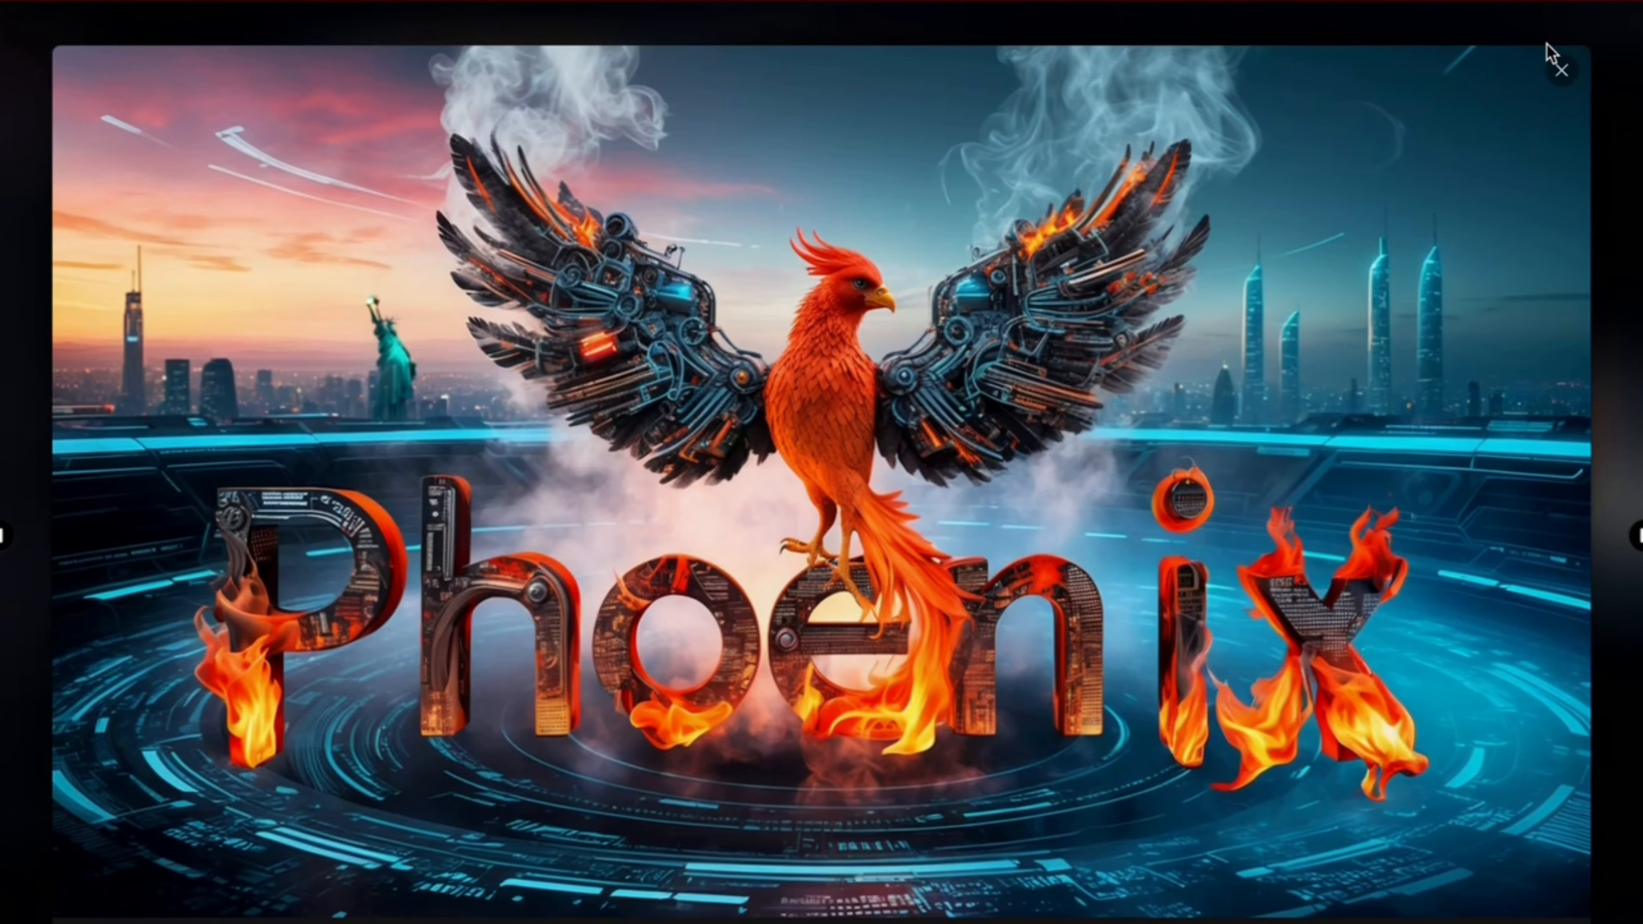
left_click(1563, 74)
left_click(910, 479)
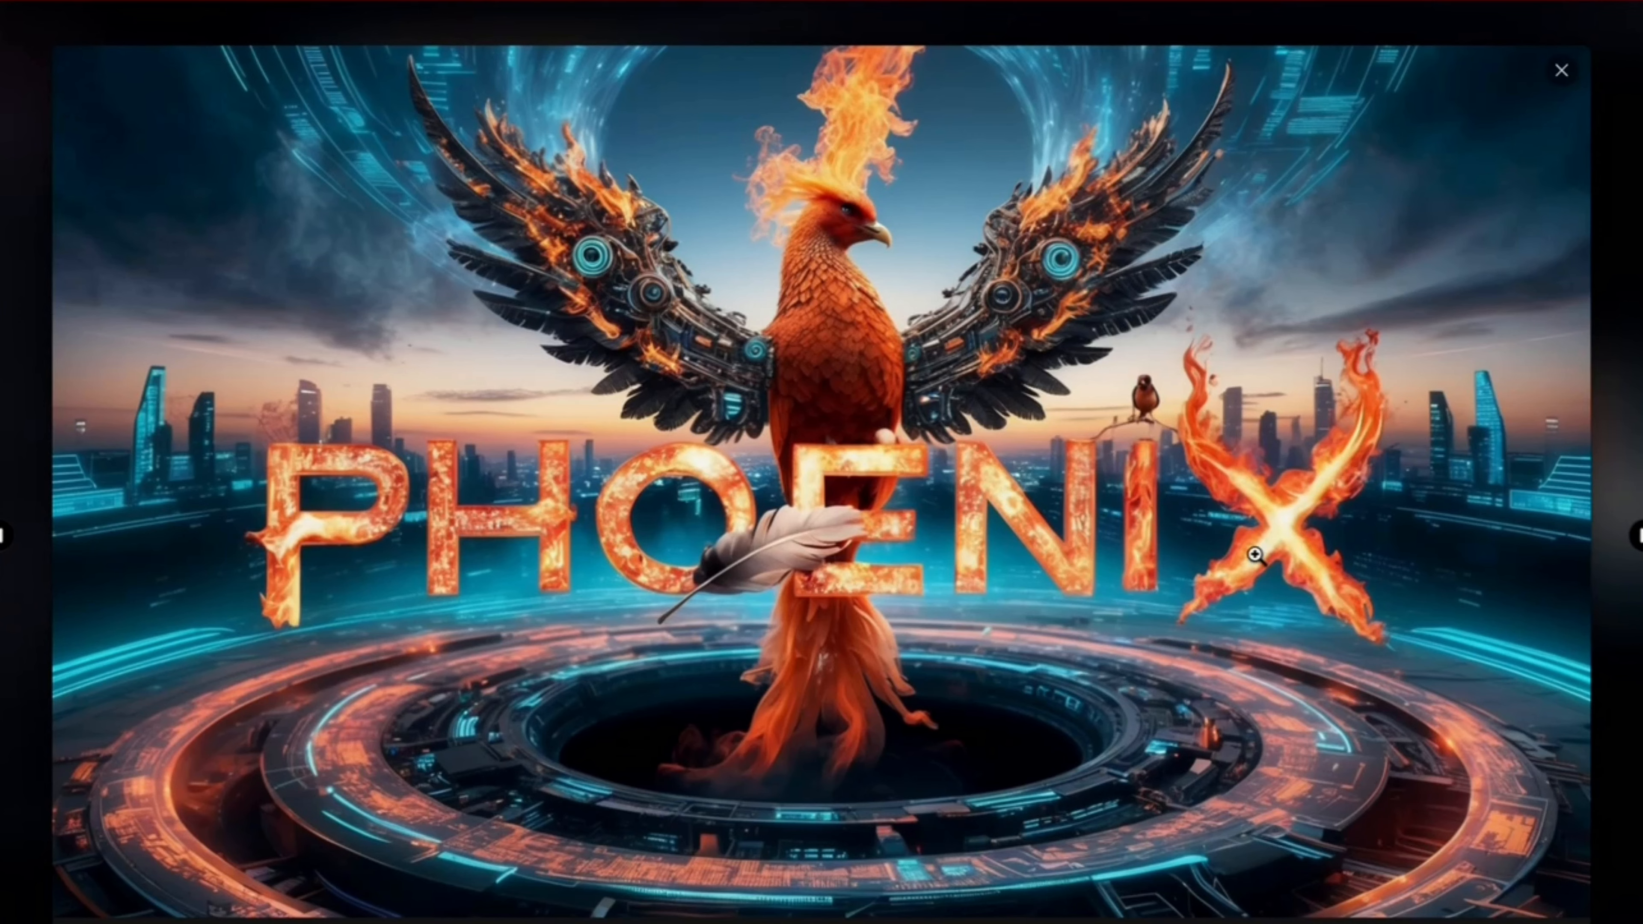
key("Right")
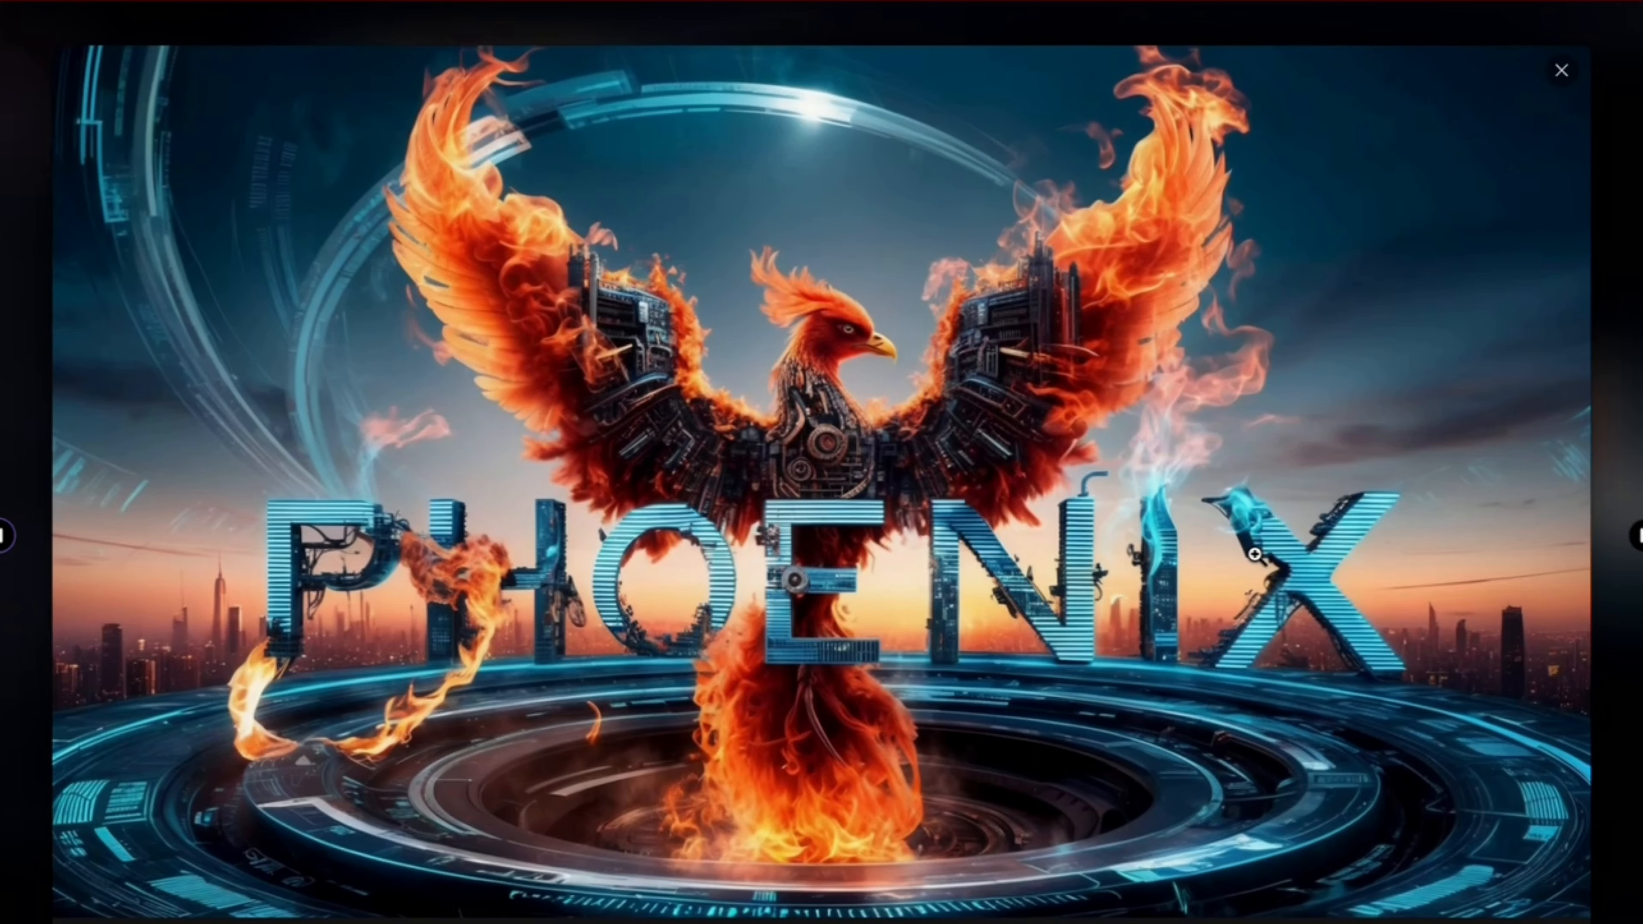
key("Escape")
scroll(845, 231, "up", 5)
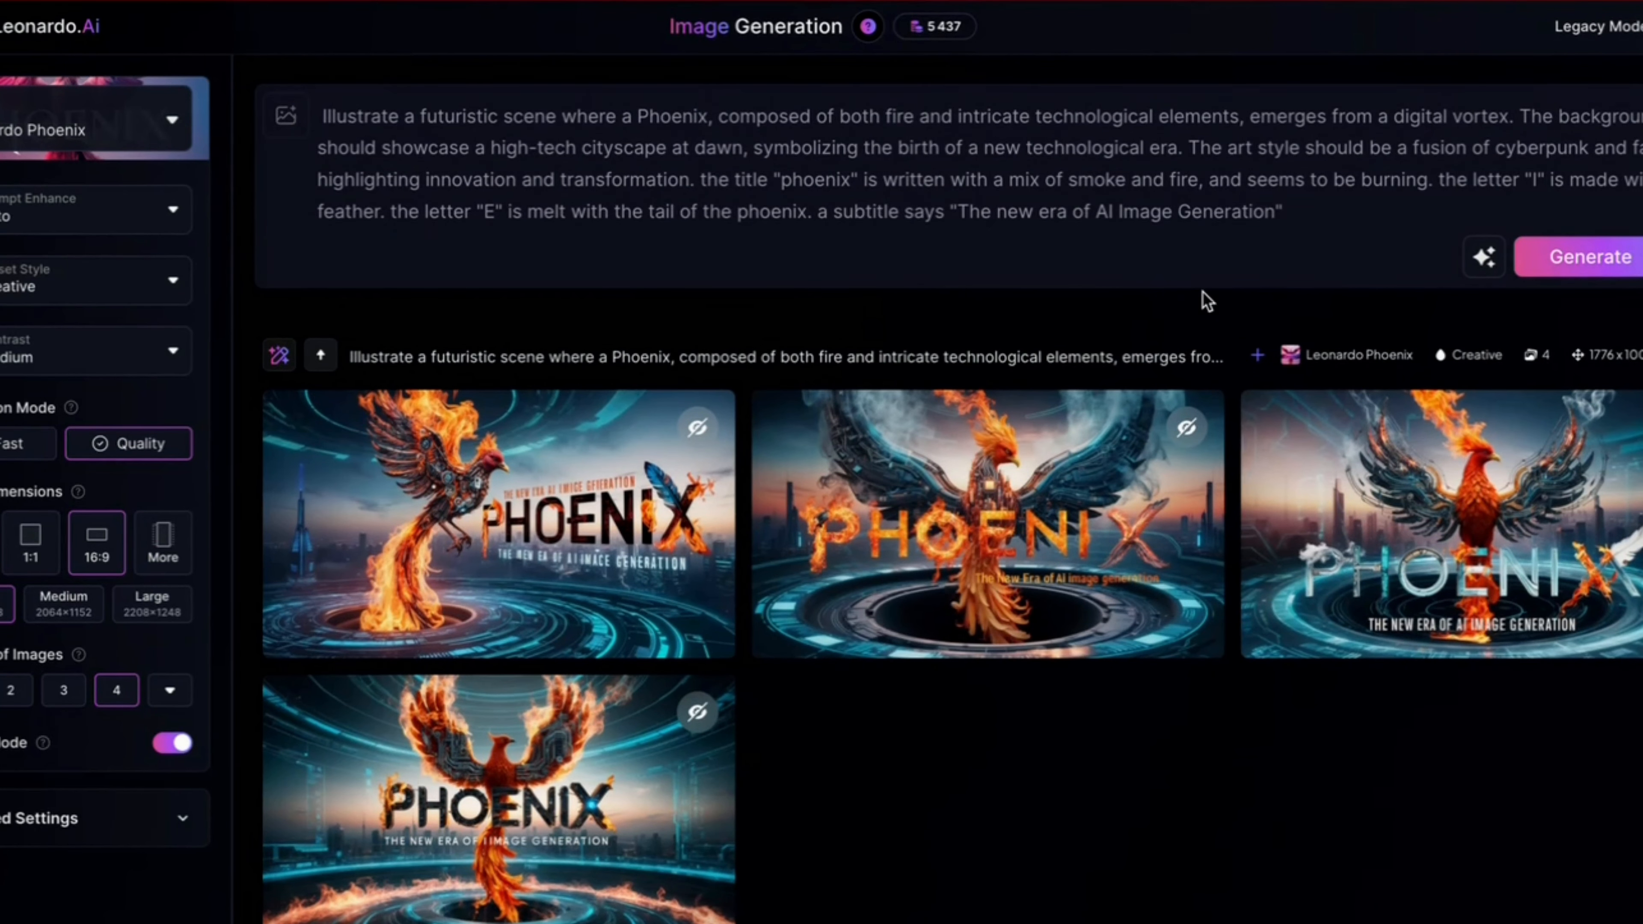